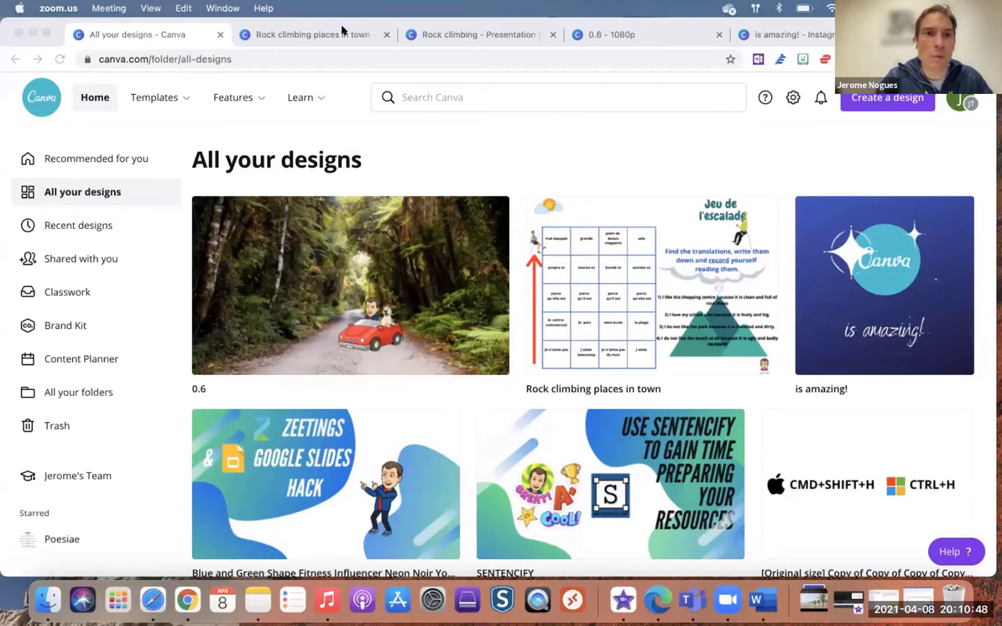
- View the "Rock climbing places in town" design, switch to Word and show Document5 in full screen
left_click(332, 36)
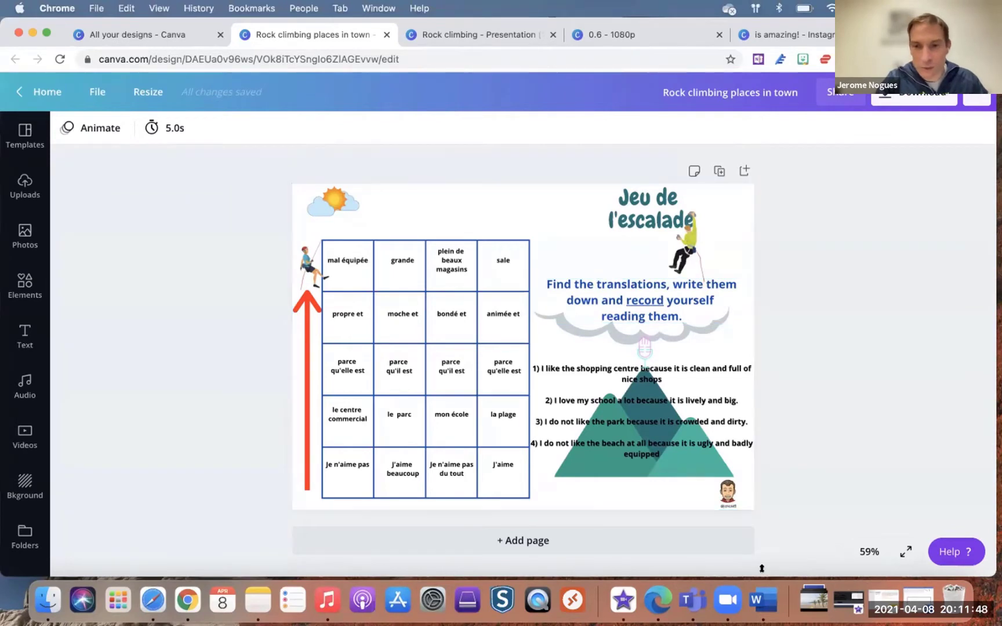
left_click(764, 601)
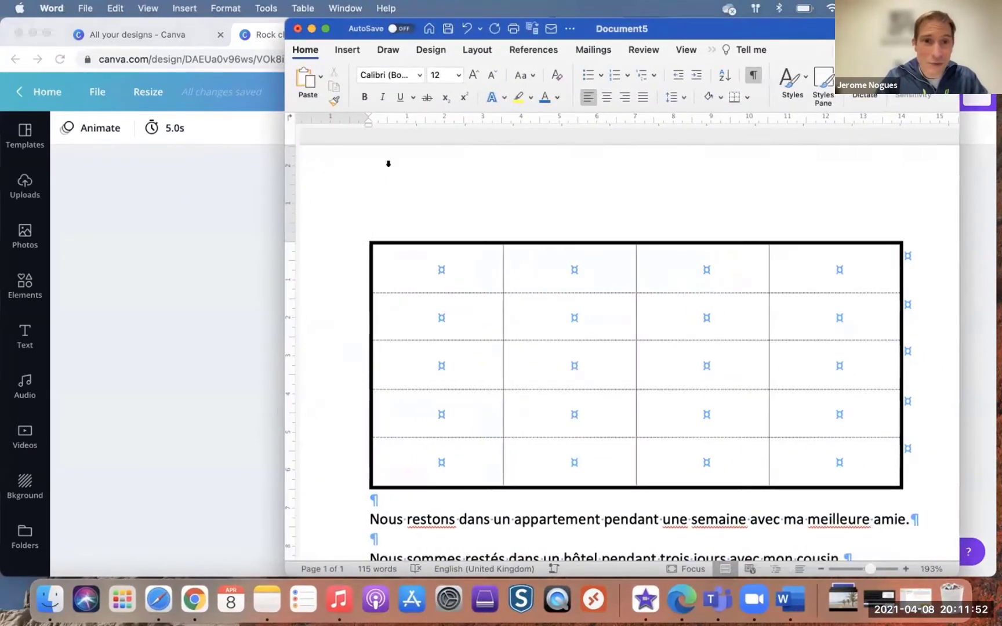
left_click_drag(372, 33, 287, 119)
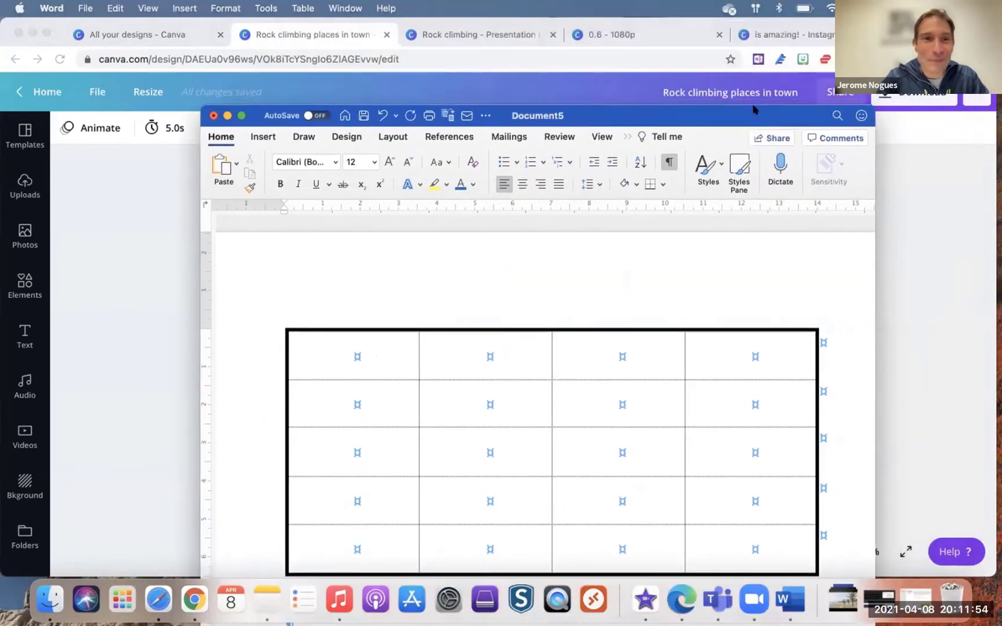
left_click(241, 115)
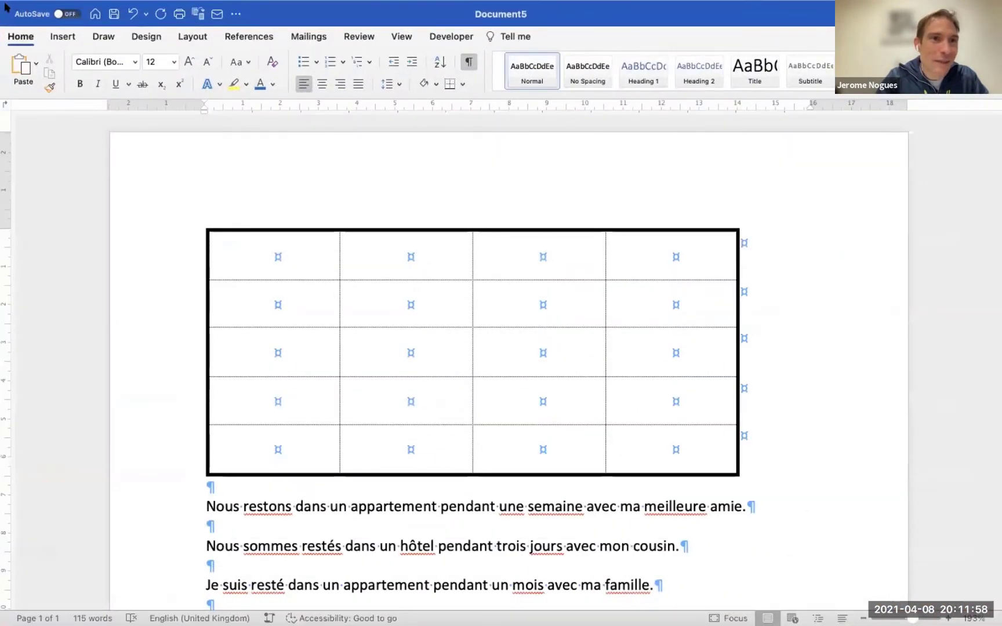
mouse_move(10, 5)
left_click(41, 30)
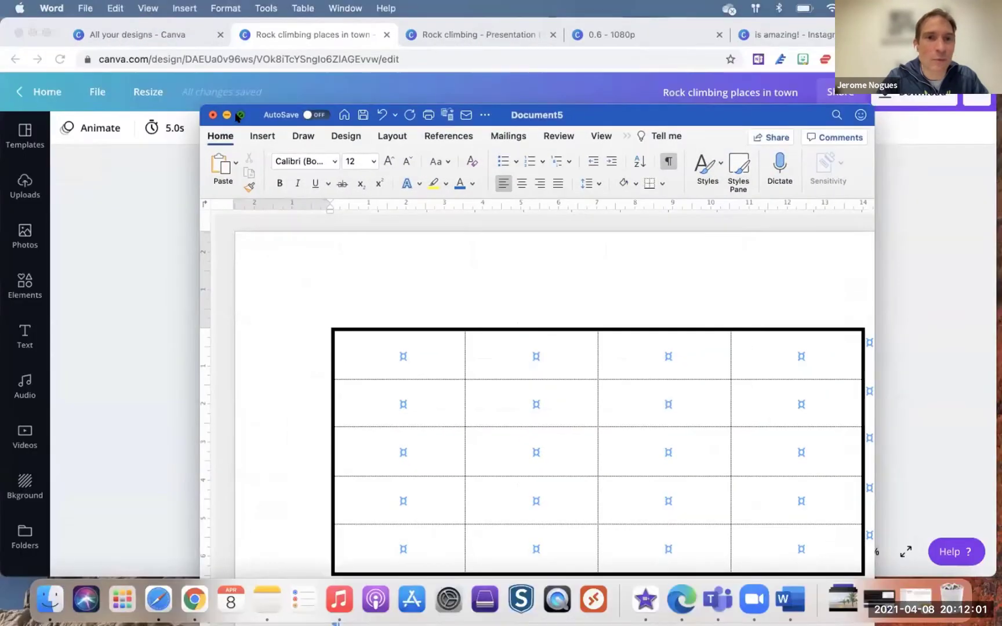
left_click(186, 83)
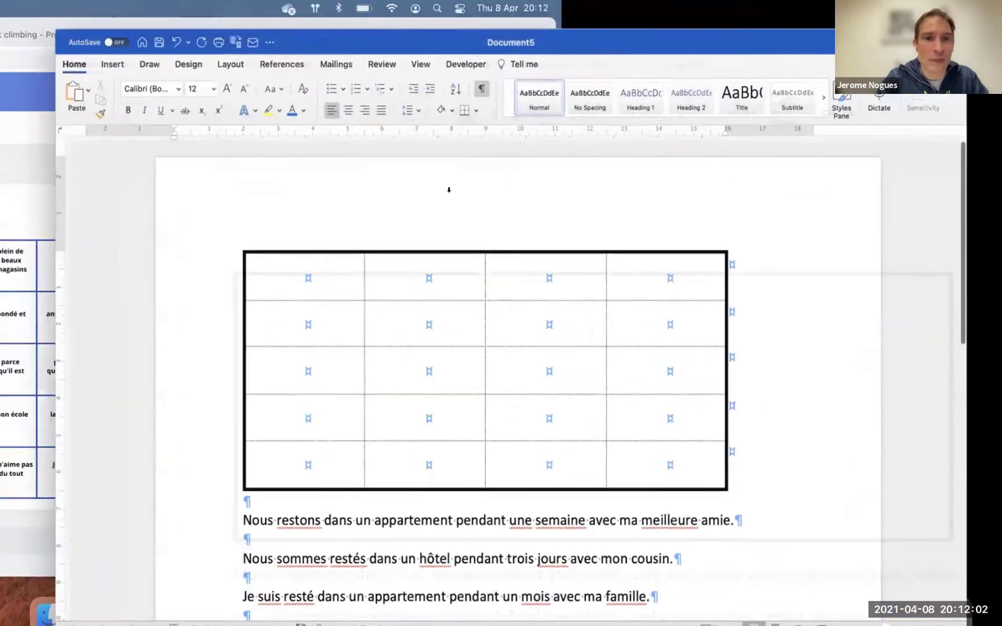
- Examine the empty four-column table and the French sentences with their English translations beneath it
scroll(620, 242, "down", 4)
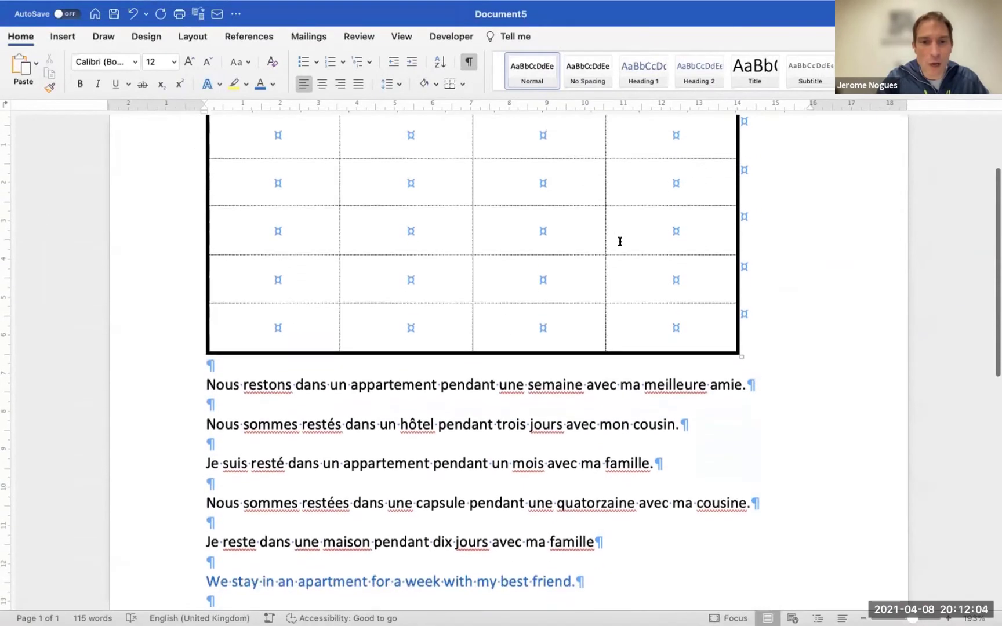
scroll(639, 349, "down", 4)
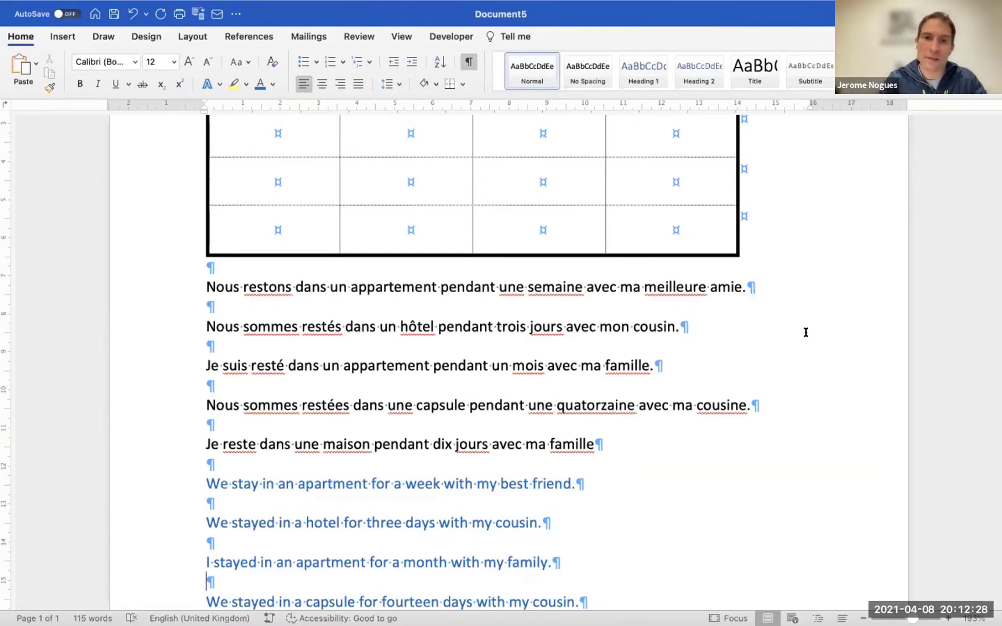
scroll(805, 333, "up", 1)
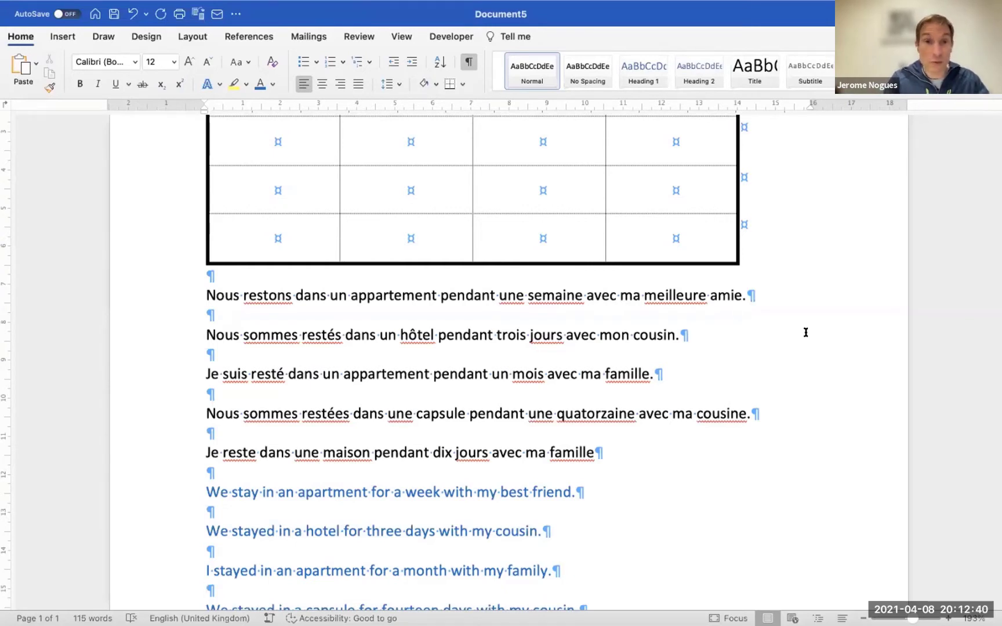
scroll(806, 332, "up", 1)
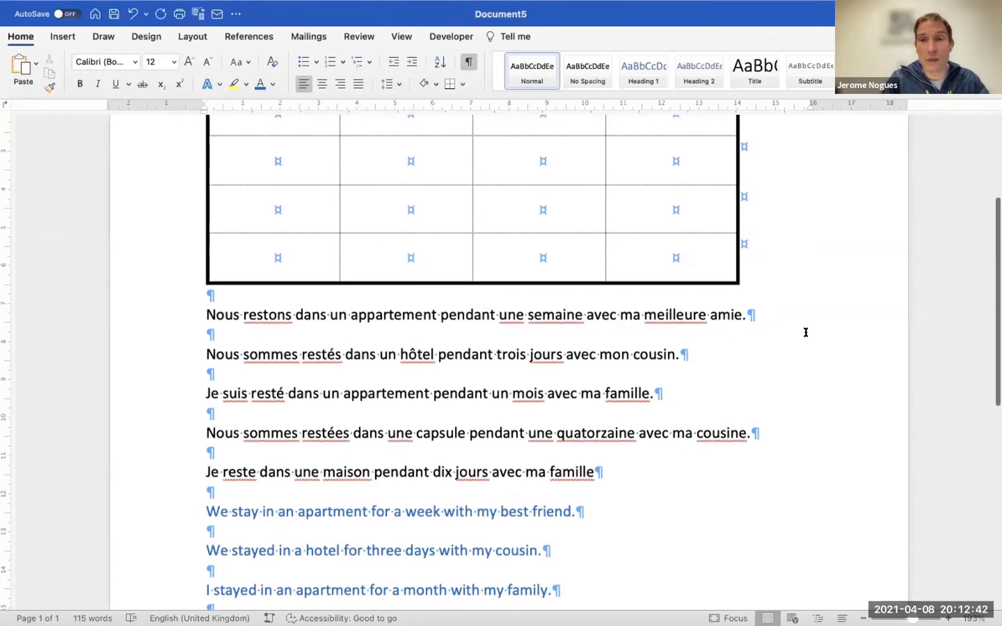
scroll(805, 332, "down", 1)
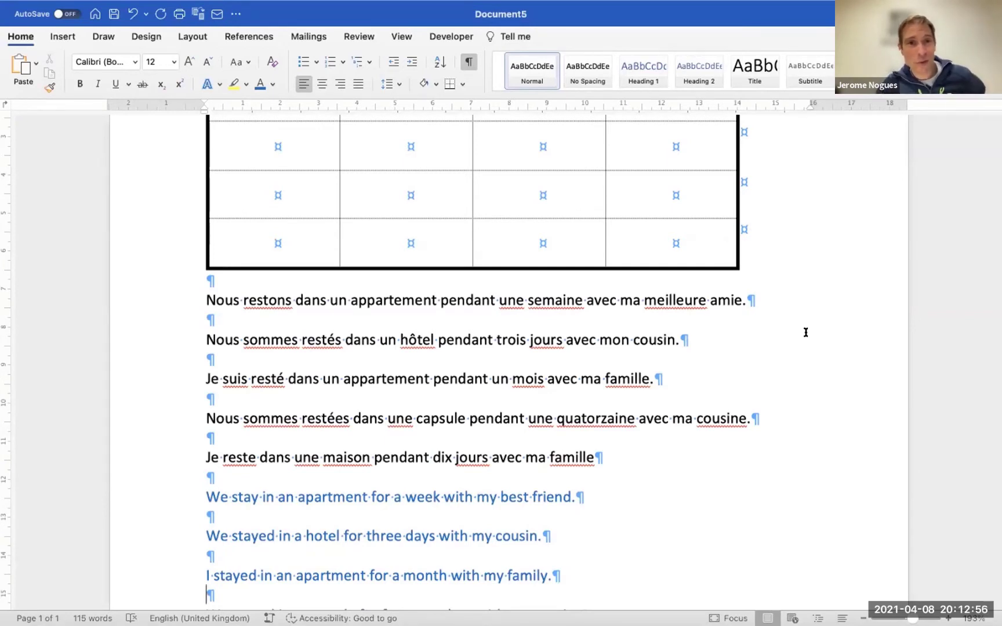
scroll(805, 333, "up", 3)
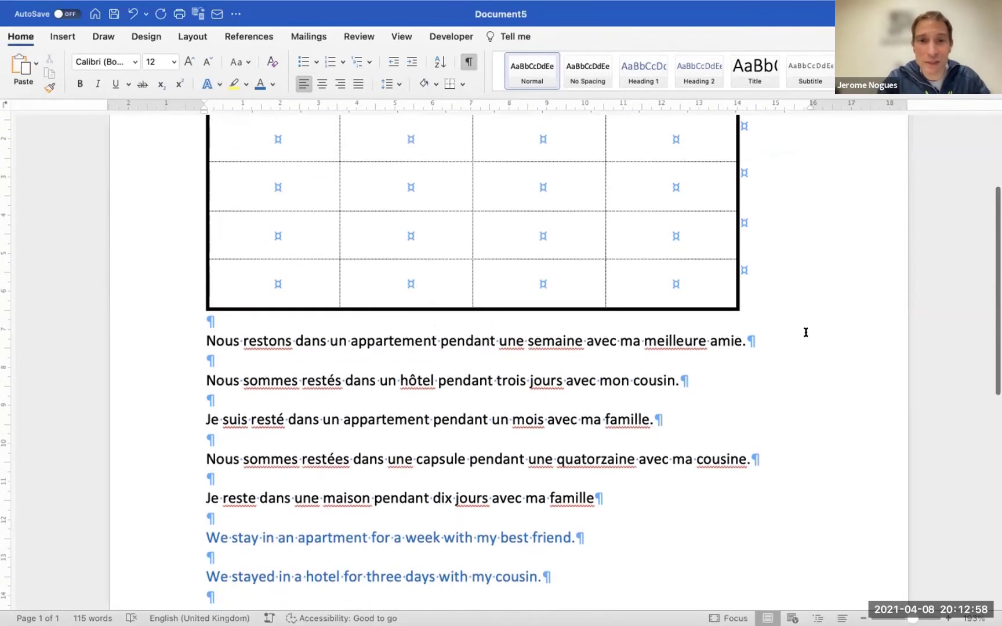
scroll(801, 332, "up", 2)
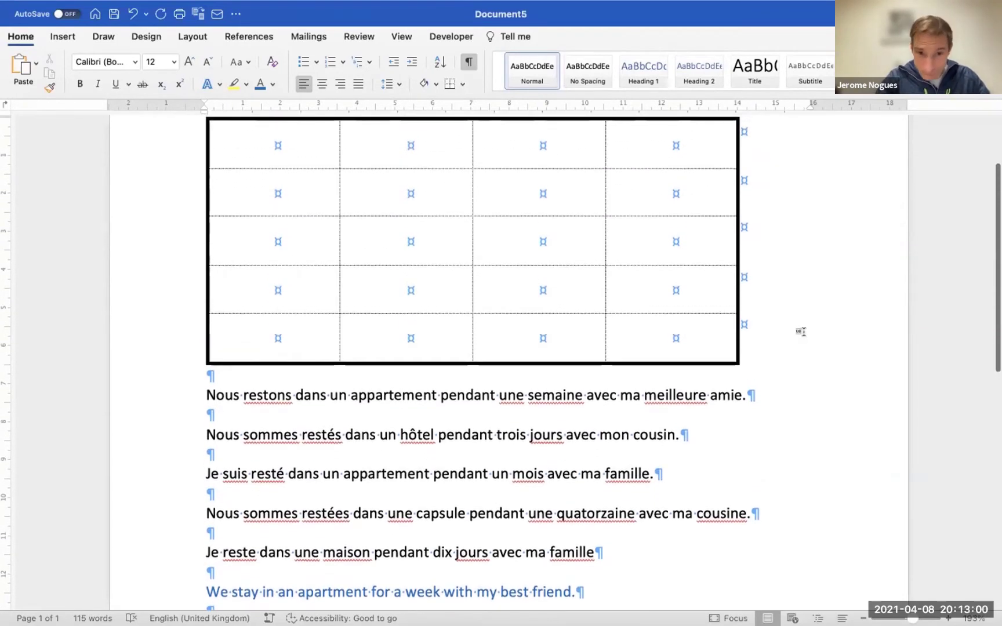
scroll(801, 332, "up", 1)
scroll(801, 331, "up", 1)
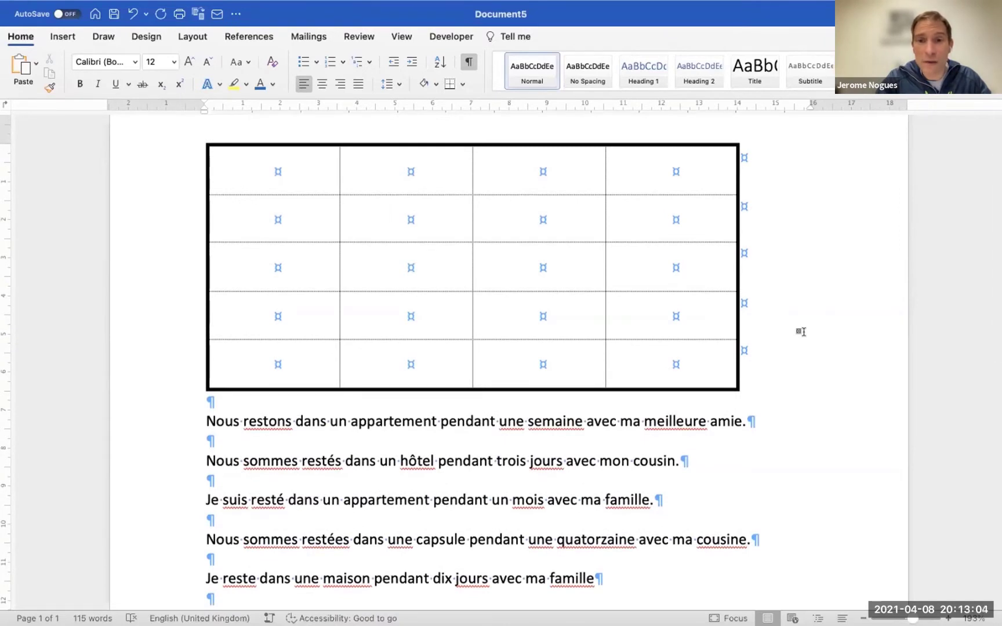
scroll(801, 332, "down", 1)
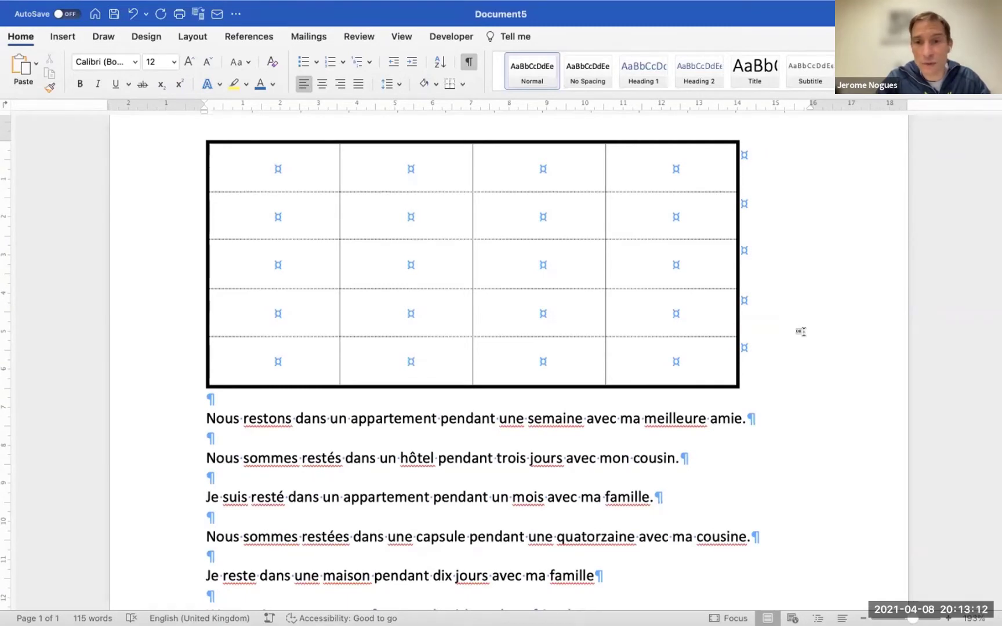
scroll(801, 331, "down", 1)
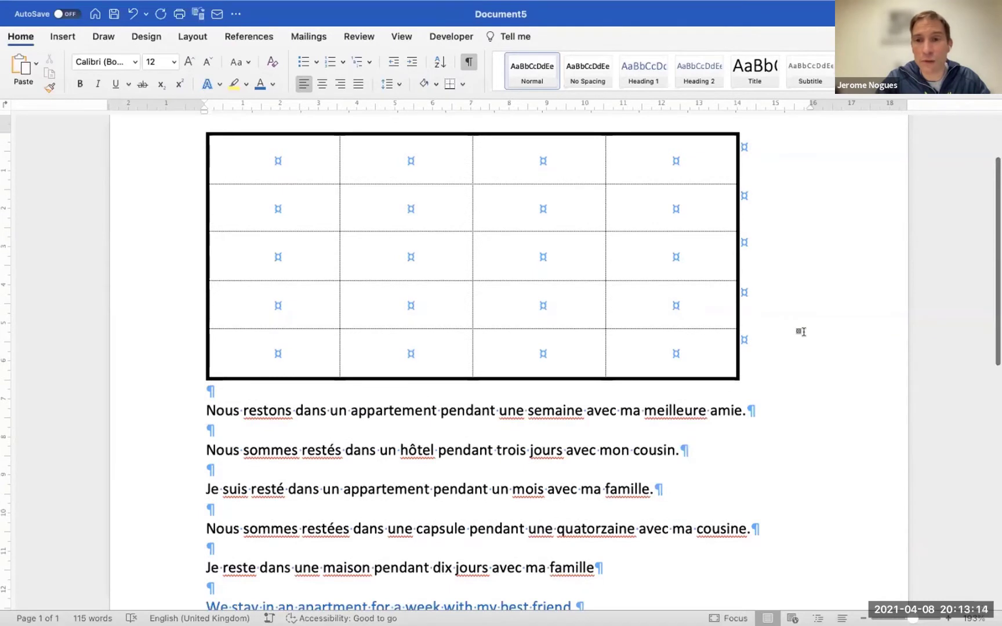
scroll(801, 332, "up", 1)
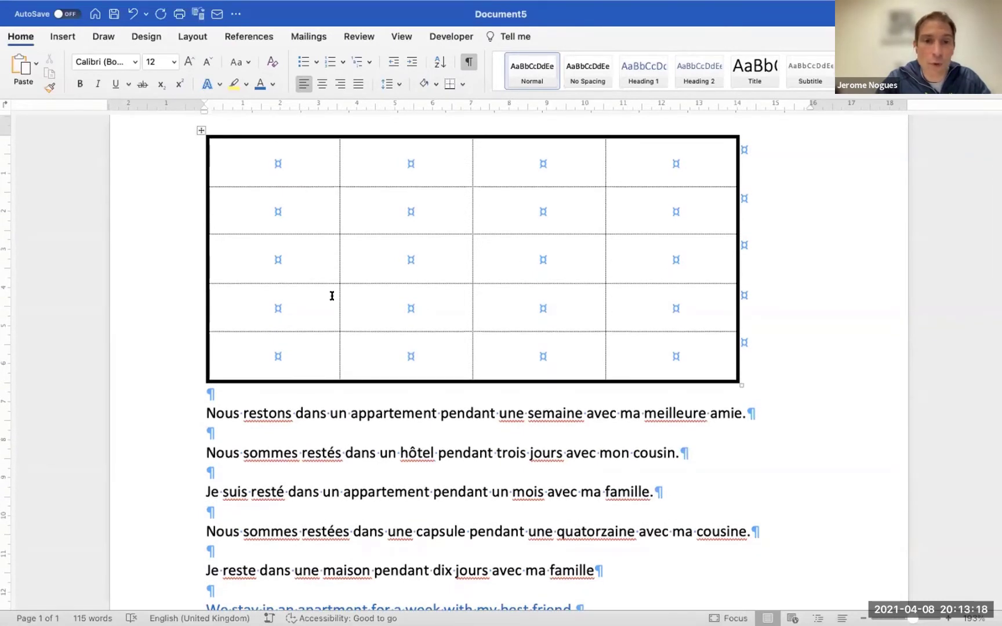
scroll(327, 433, "down", 1)
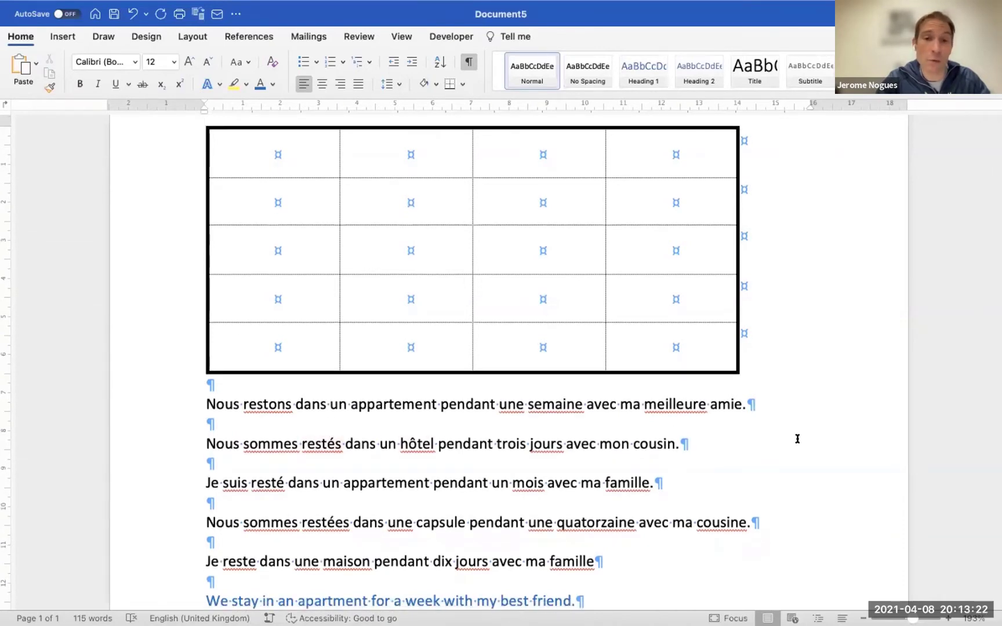
scroll(798, 439, "down", 2)
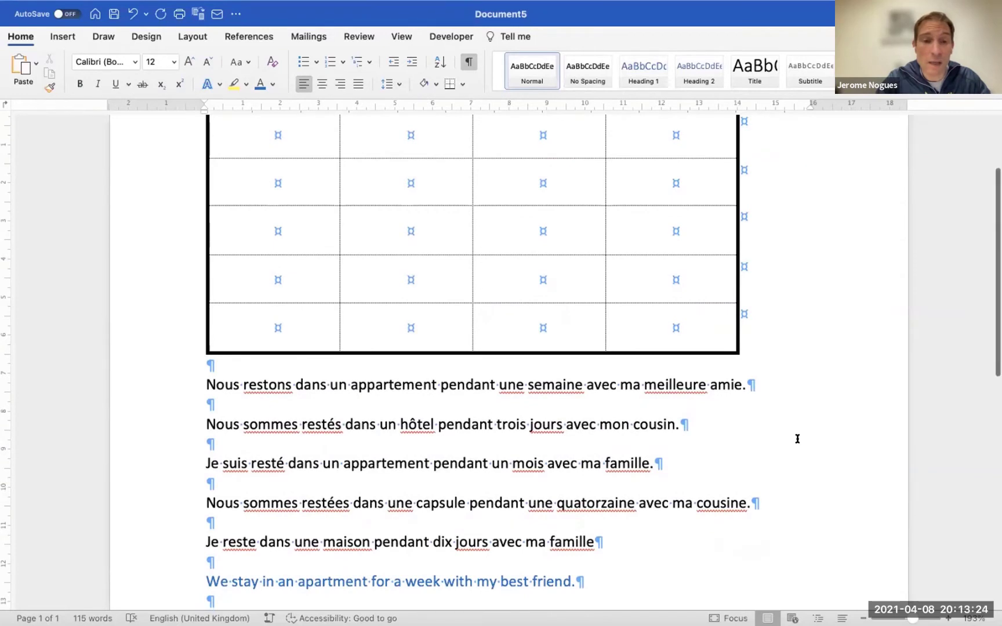
scroll(797, 439, "up", 1)
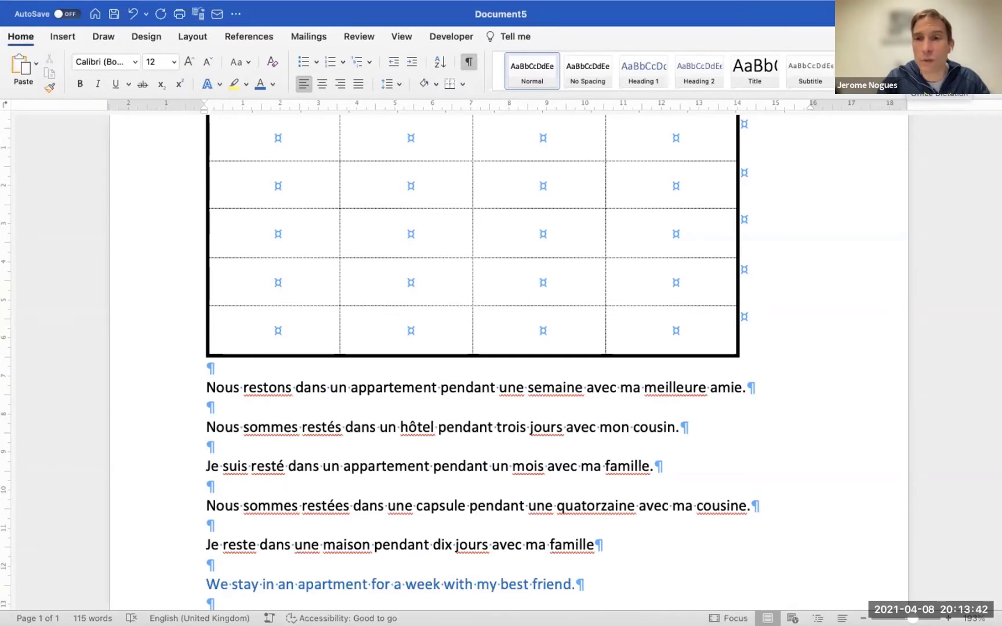
- Start dictation and set the spoken language to French (France)
left_click(935, 70)
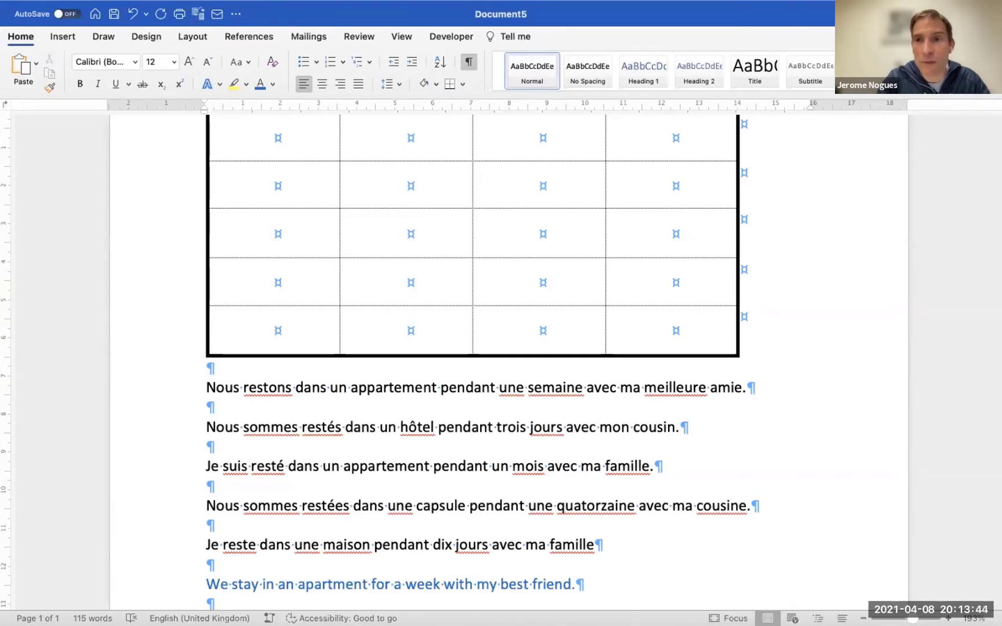
left_click(435, 578)
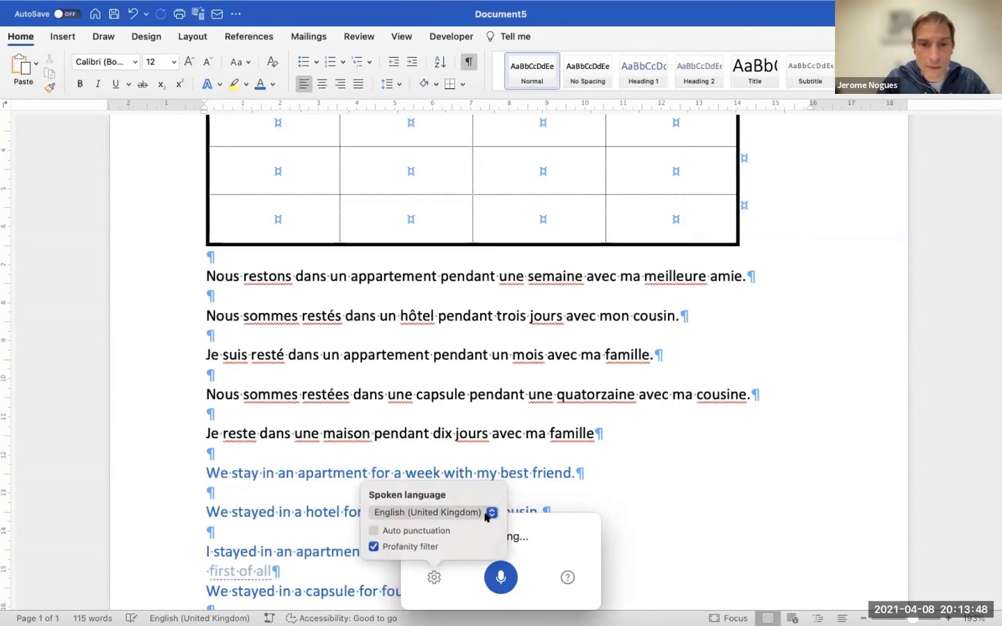
left_click(490, 514)
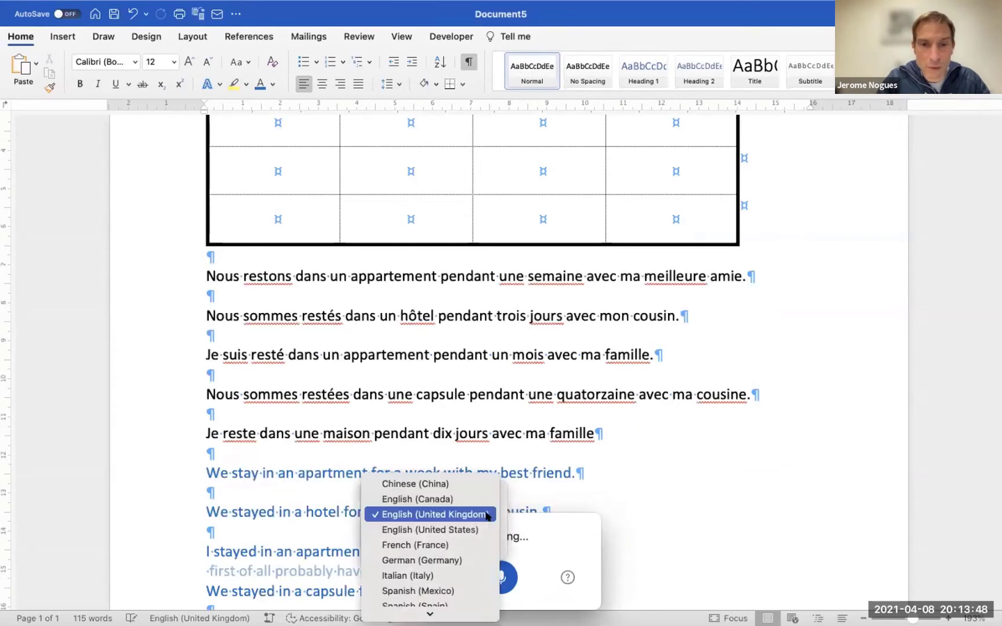
left_click(450, 544)
- Dictate "nous restons" into the first cell of the table's last row
scroll(641, 481, "up", 1)
scroll(599, 489, "up", 4)
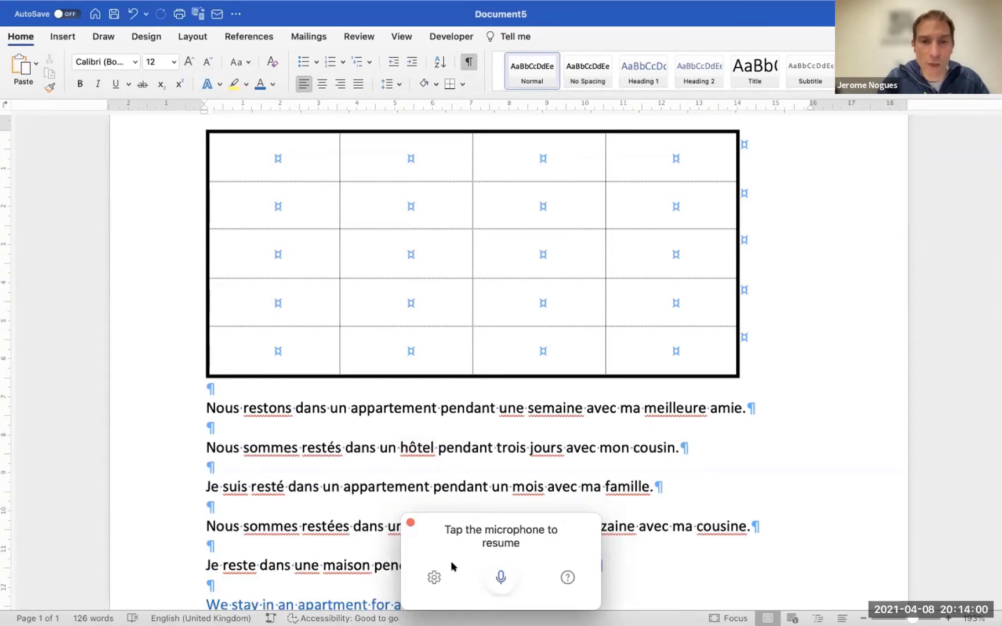
left_click(281, 345)
left_click(500, 577)
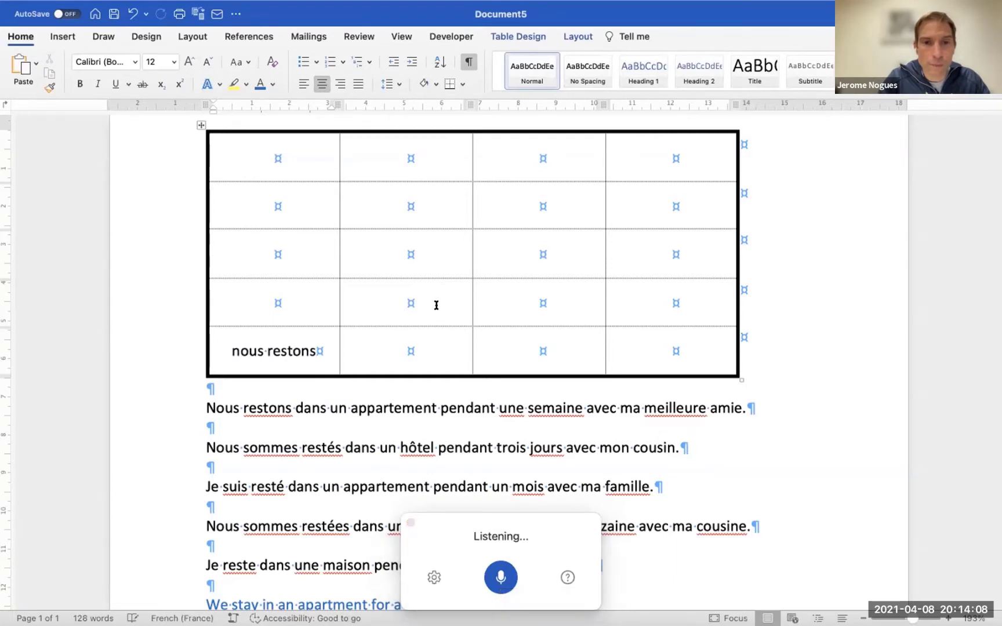
- Dictate "dans un appartement" into the second cell of the fourth row, pause dictation and delete the surplus text from "c'est okay" onwards
left_click(428, 299)
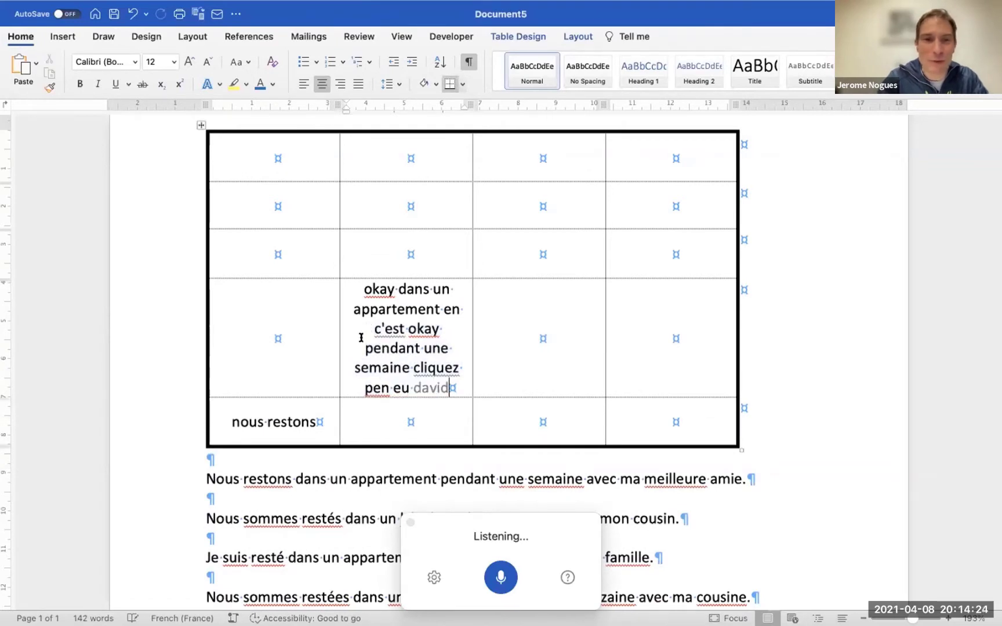
left_click(500, 579)
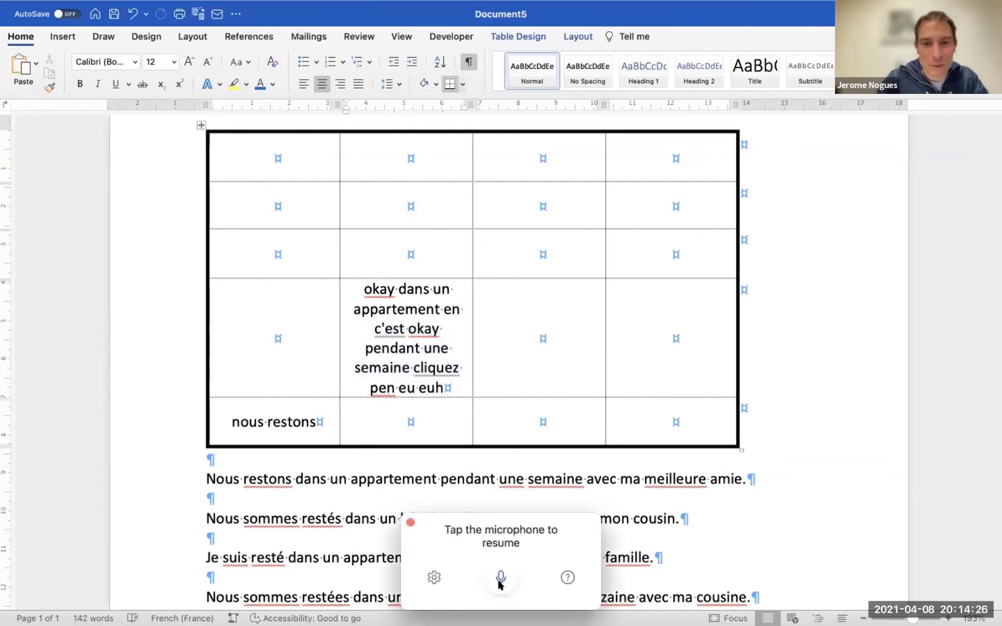
left_click(451, 388)
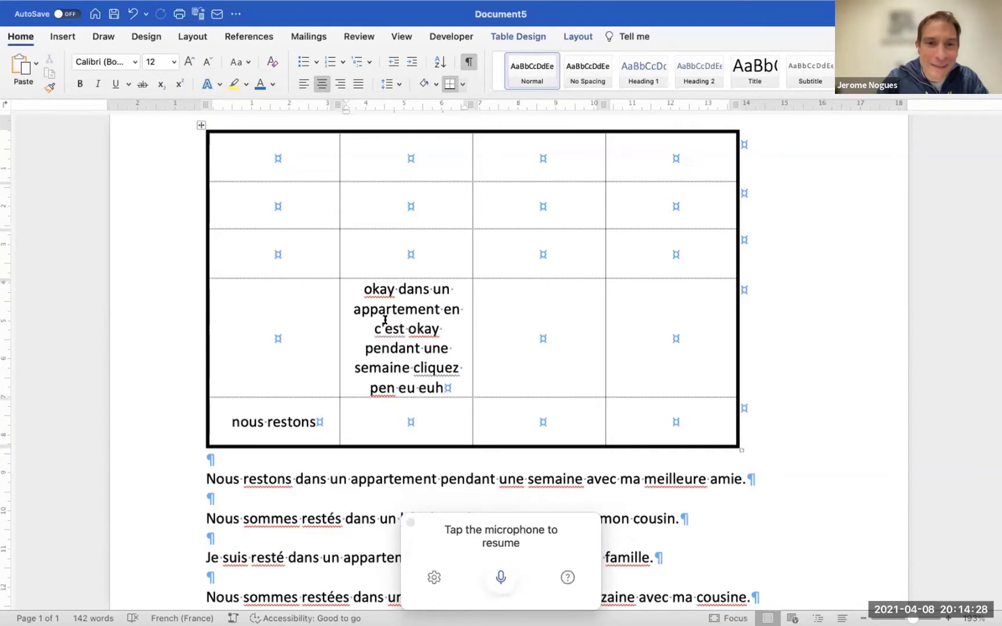
left_click_drag(382, 323, 450, 385)
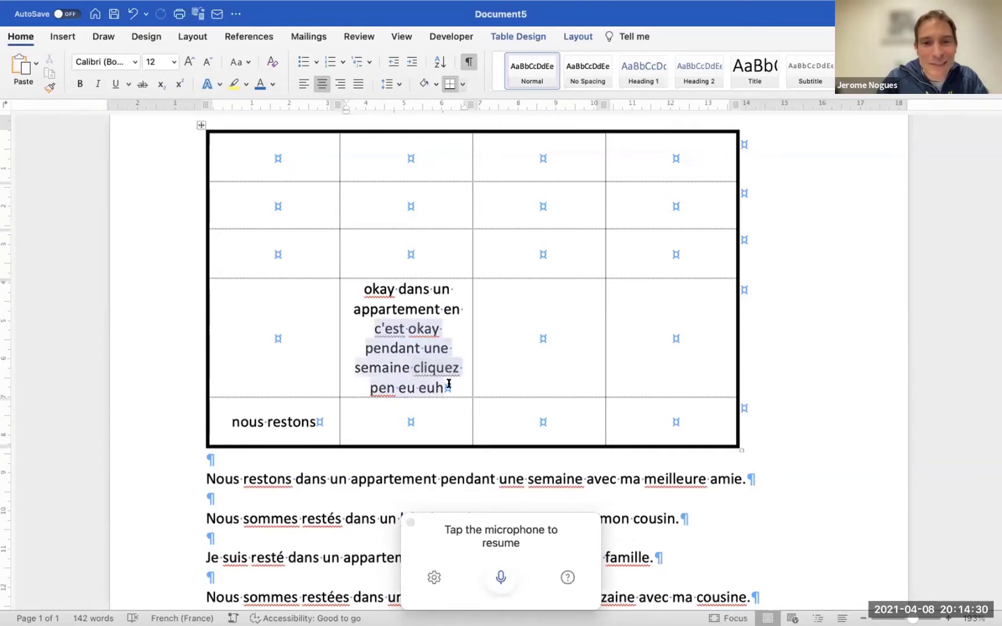
key("BackSpace")
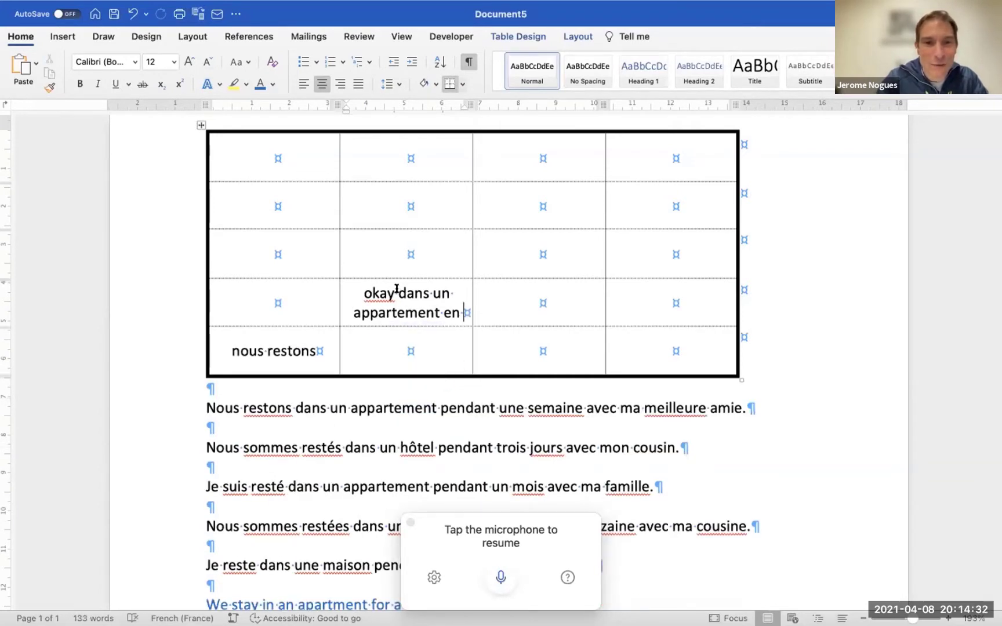
- Delete the stray words "okay" and "en" around "dans un appartement" in the fourth-row cell
left_click(397, 289)
key("BackSpace")
key("BackSpace")
key("BackSpace")
key("BackSpace")
key("BackSpace")
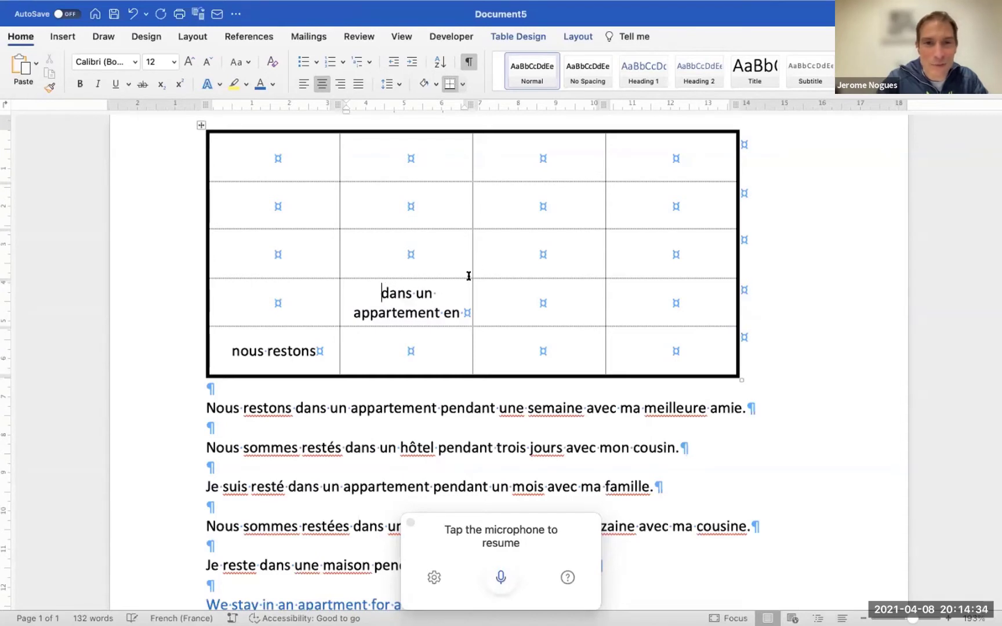
key("BackSpace")
key("BackSpace")
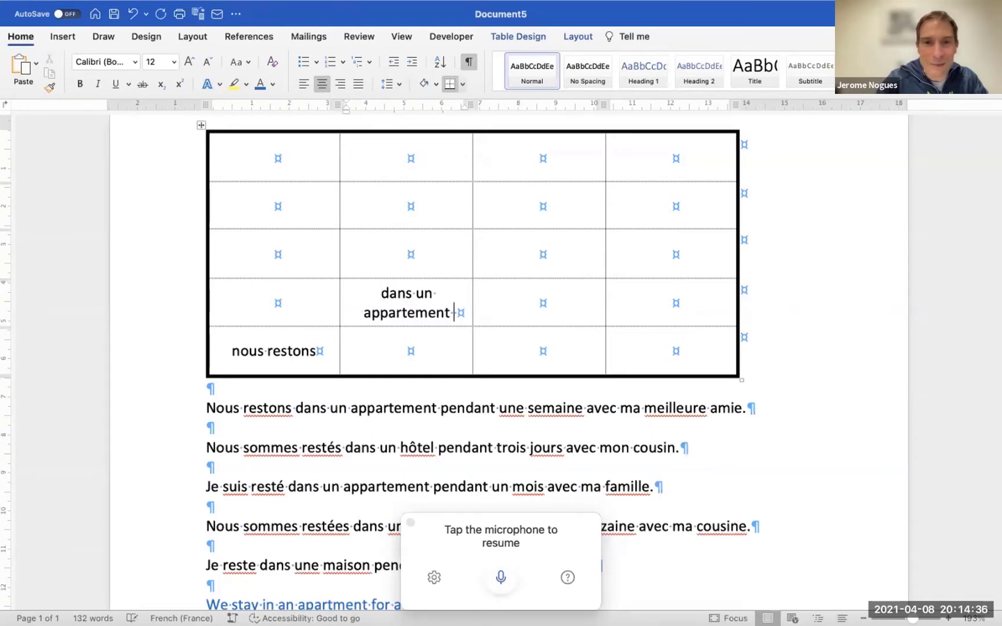
- Dictate "pendant une semaine" into the third row's third cell and "avec ma meilleure amie" into the second row's fourth cell, pausing dictation
left_click(535, 259)
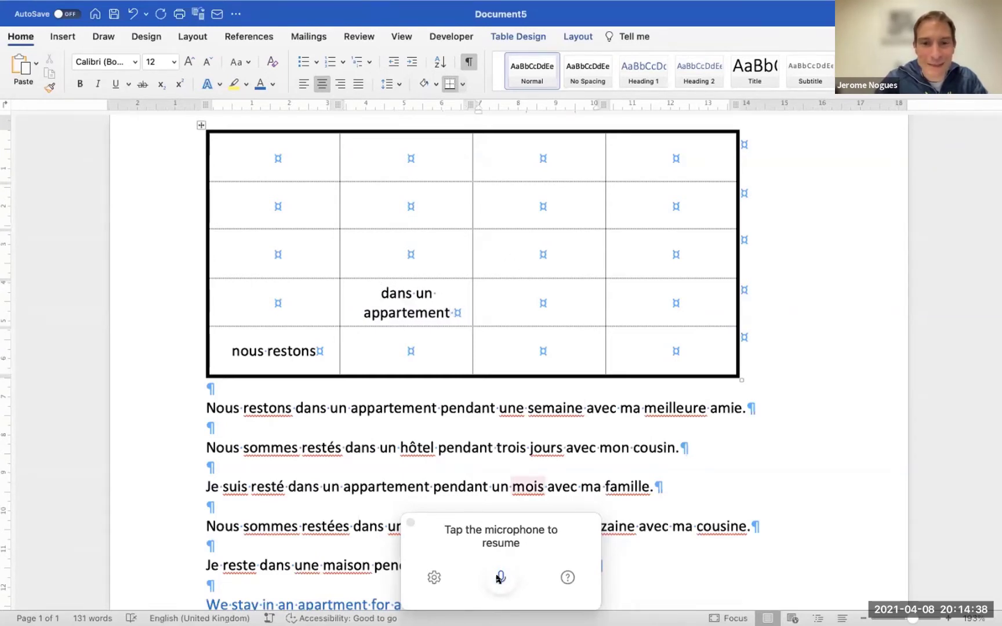
left_click(498, 581)
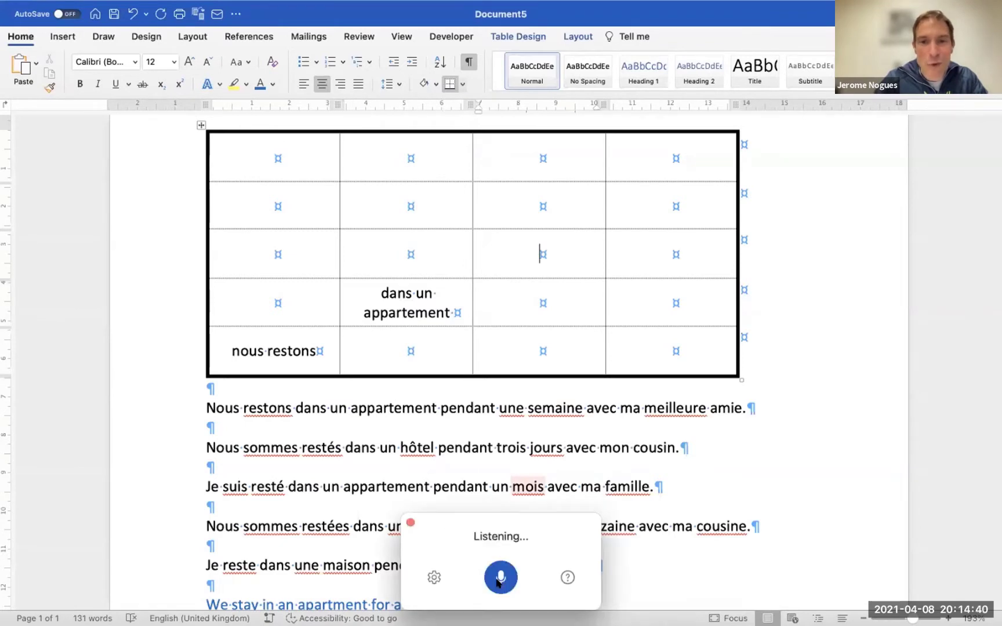
left_click(666, 206)
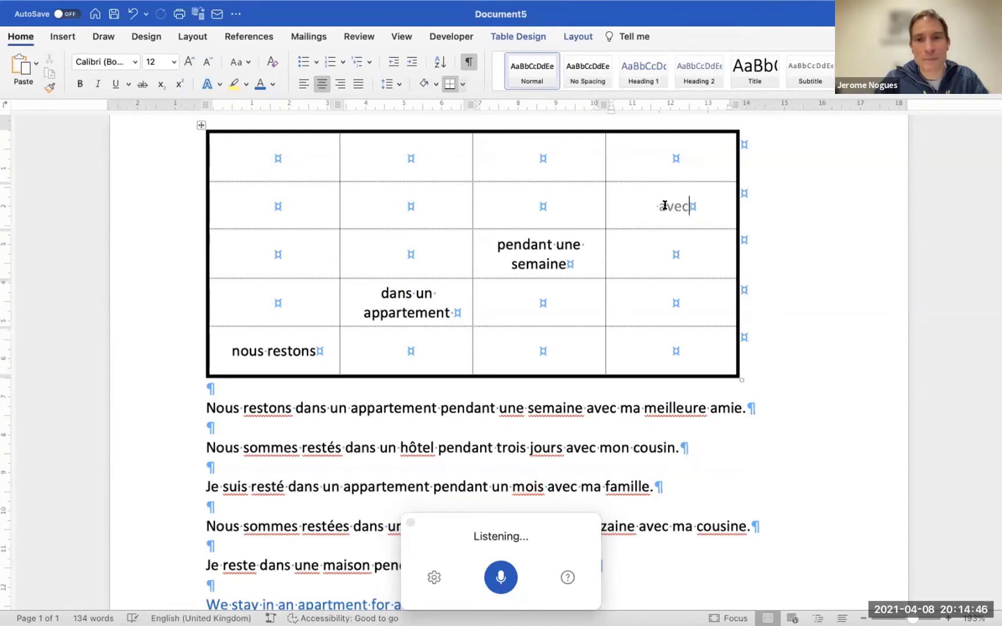
left_click(499, 579)
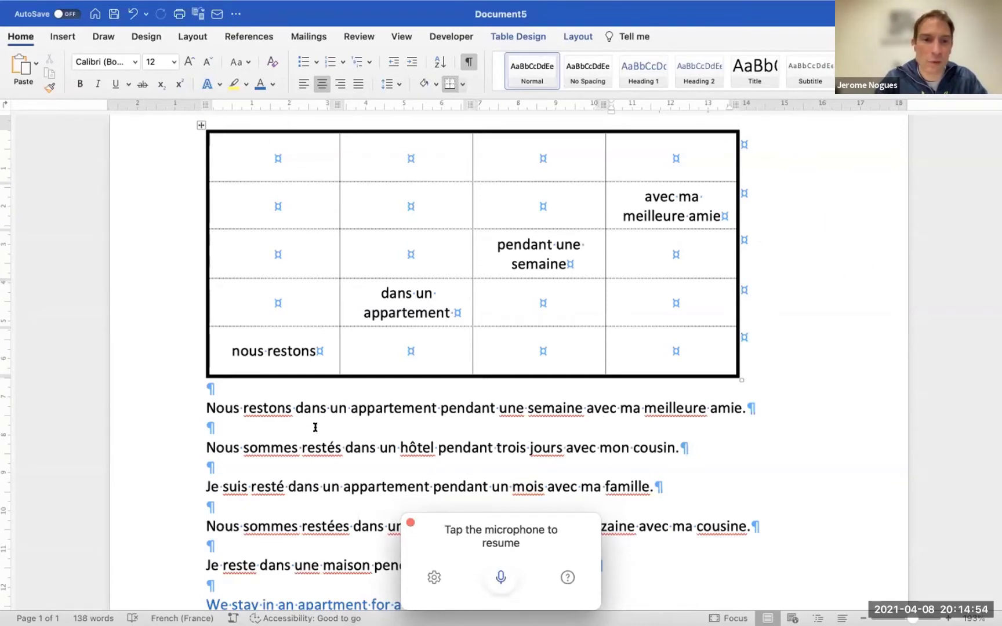
- Hide the formatting marks in the document and try to capture the whole table as a screenshot
scroll(315, 449, "down", 5)
scroll(315, 451, "down", 2)
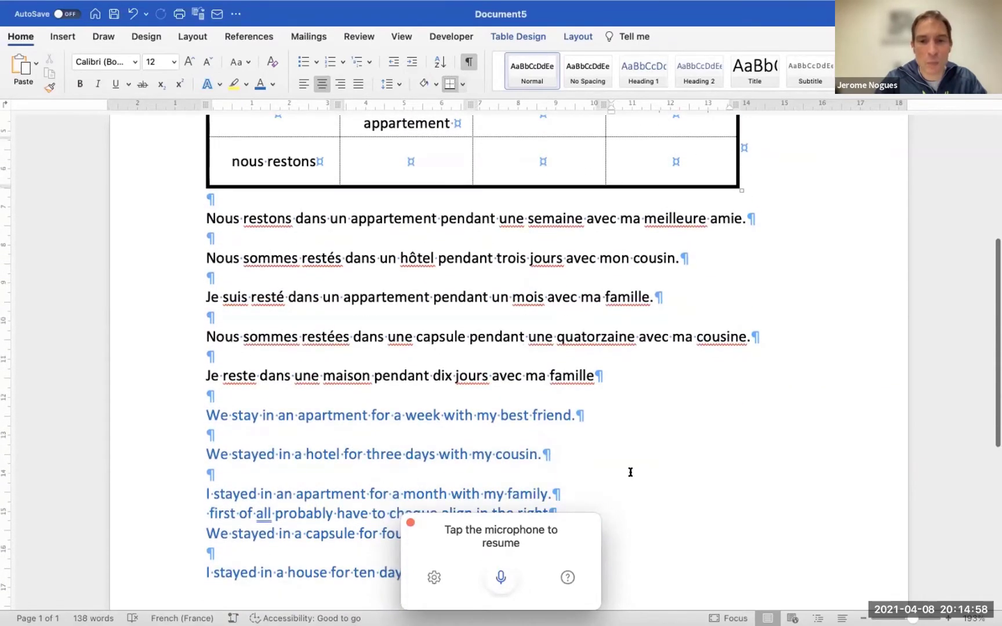
scroll(632, 471, "up", 10)
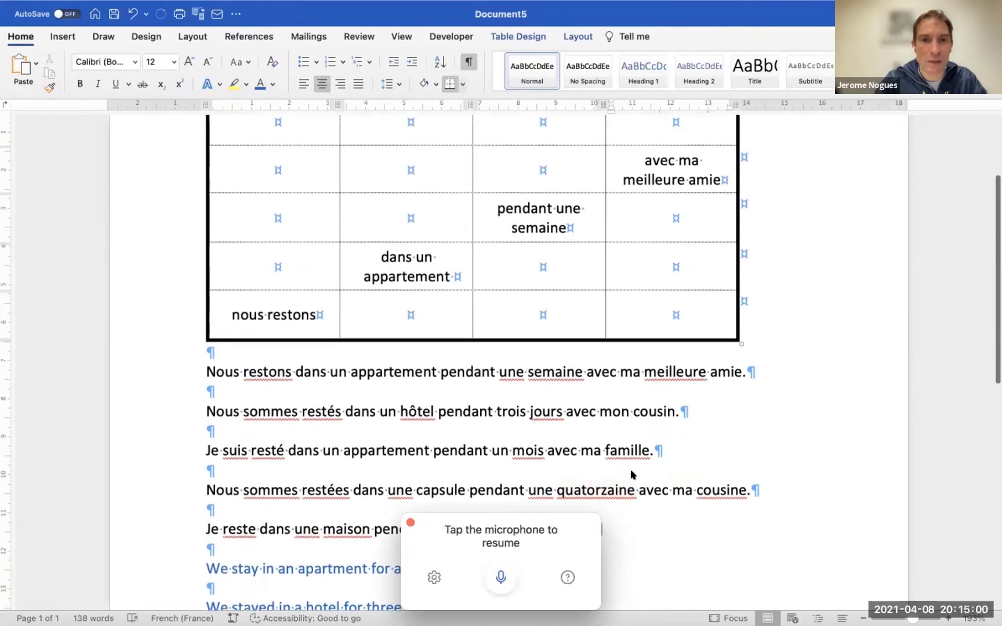
scroll(632, 473, "down", 4)
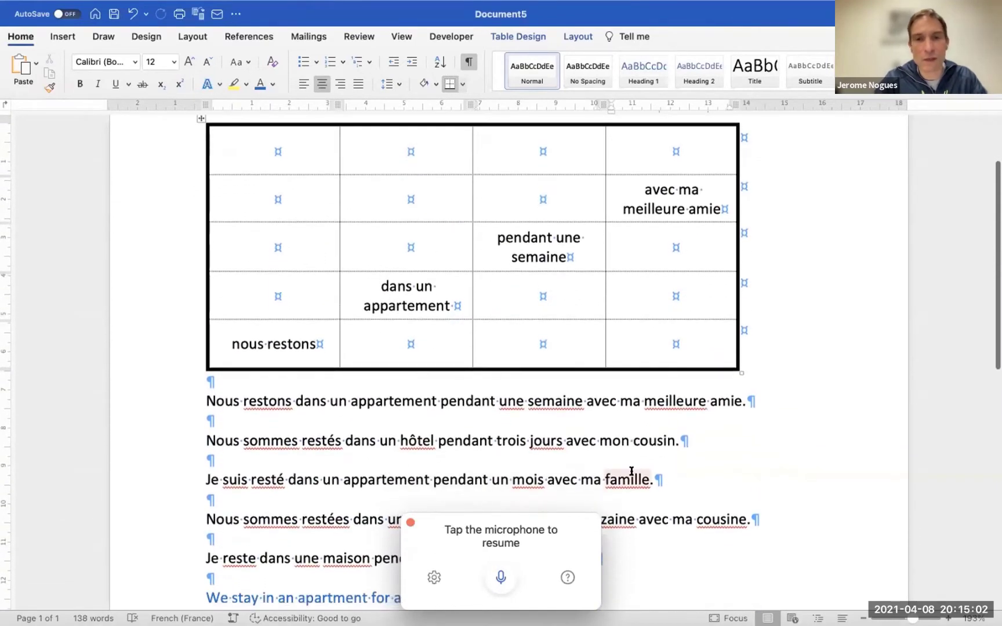
scroll(632, 471, "up", 2)
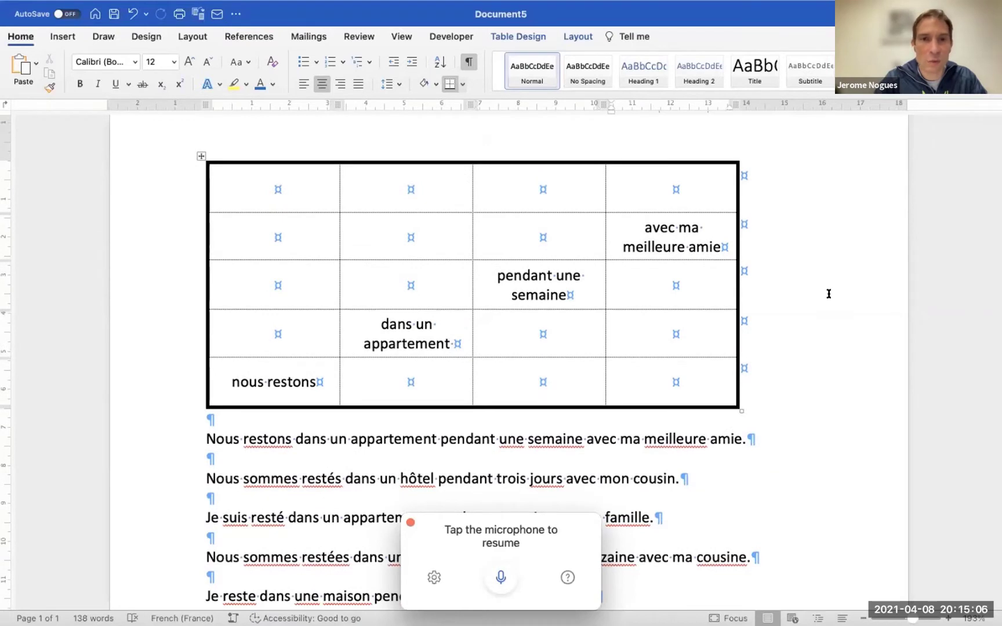
left_click(468, 63)
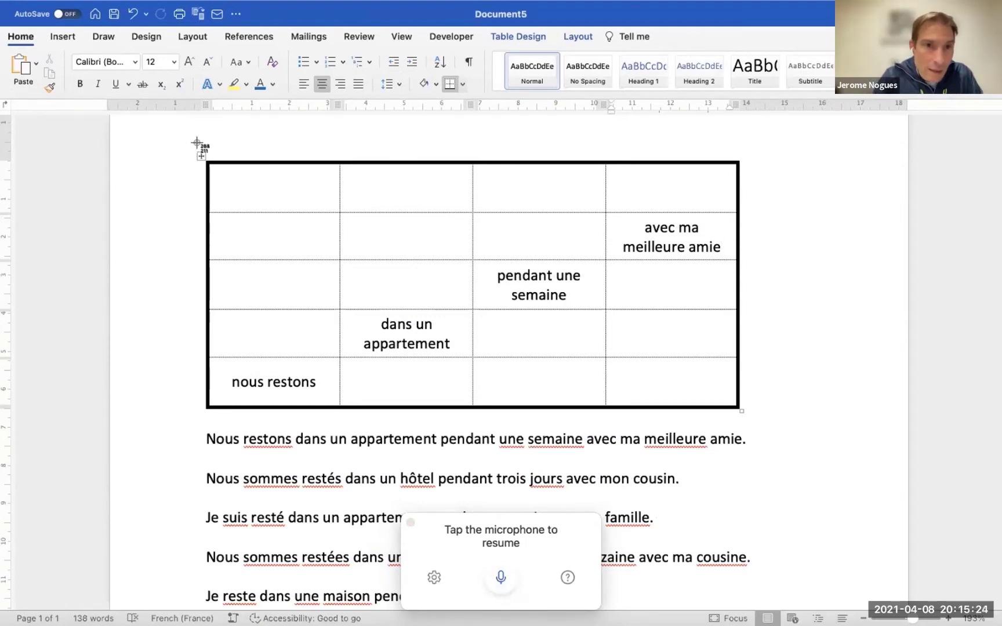
left_click_drag(201, 147, 741, 408)
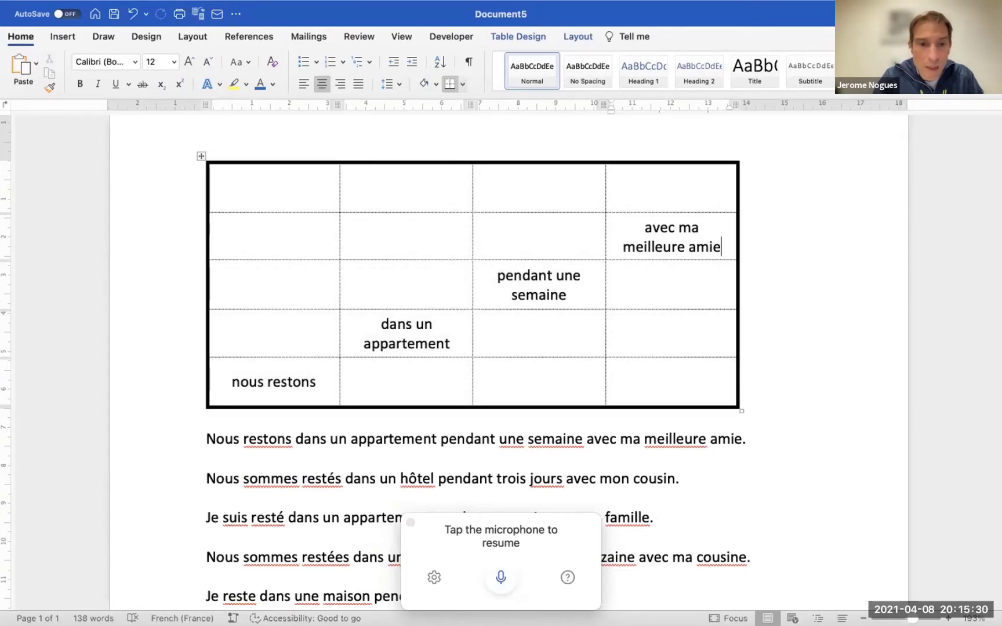
- Exit Word's full-screen view, switch to Canva in Chrome and display the blank Rock climbing presentation with its side panel collapsed
mouse_move(16, 5)
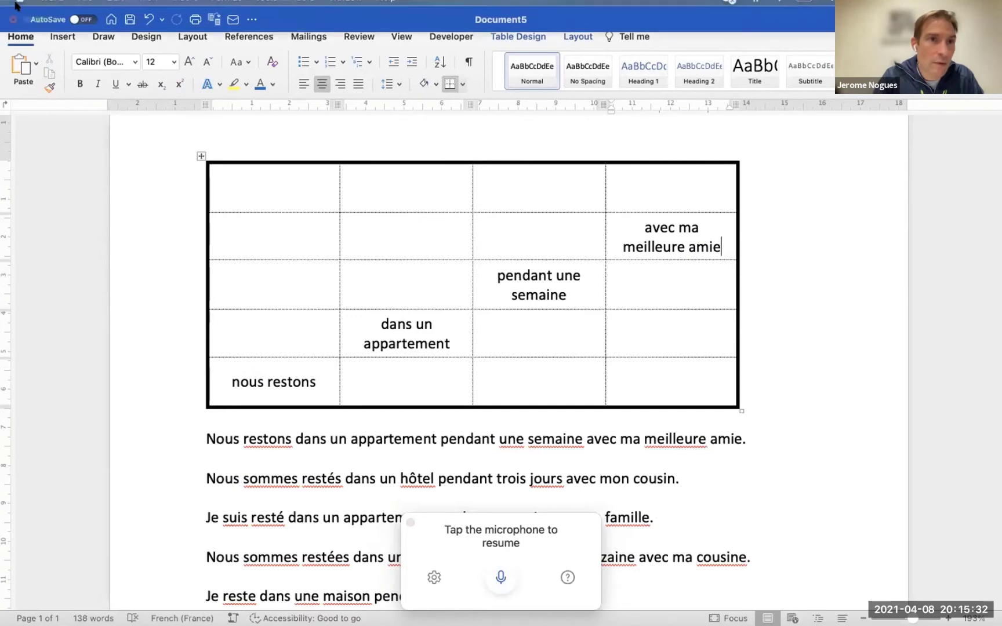
left_click(40, 30)
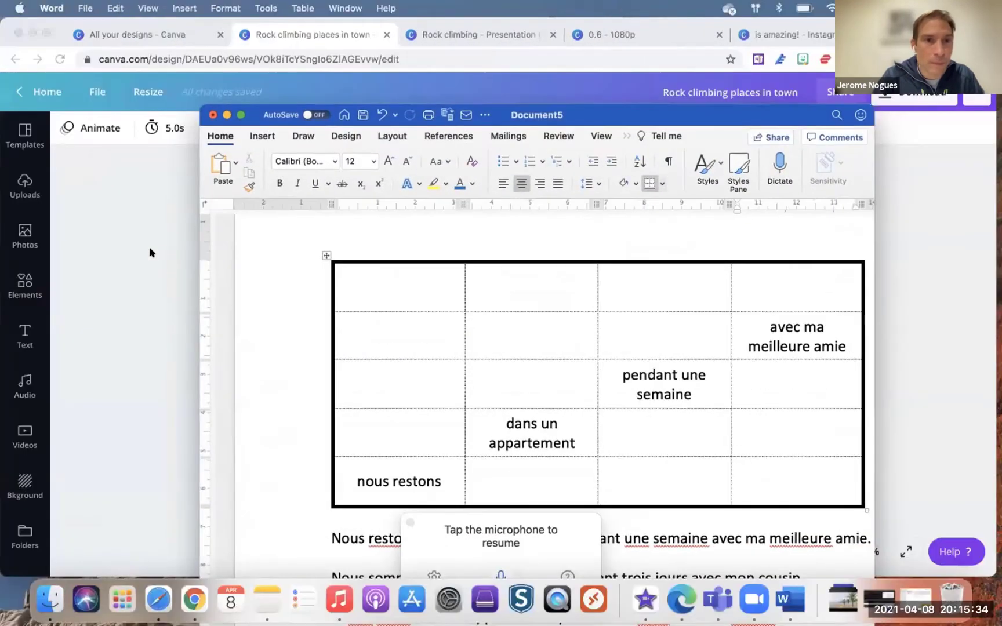
left_click(149, 246)
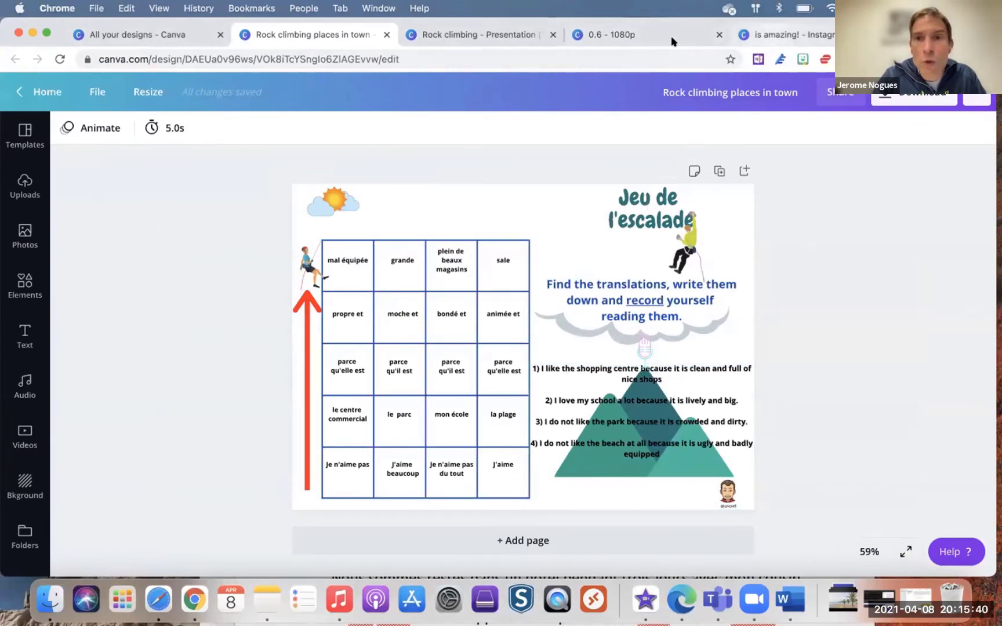
left_click(510, 35)
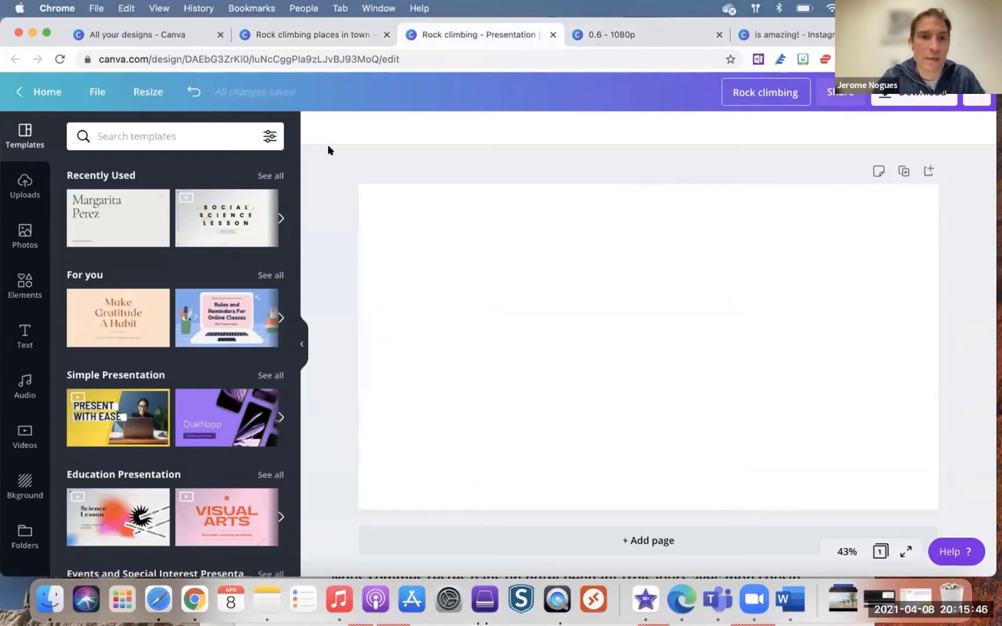
left_click(306, 343)
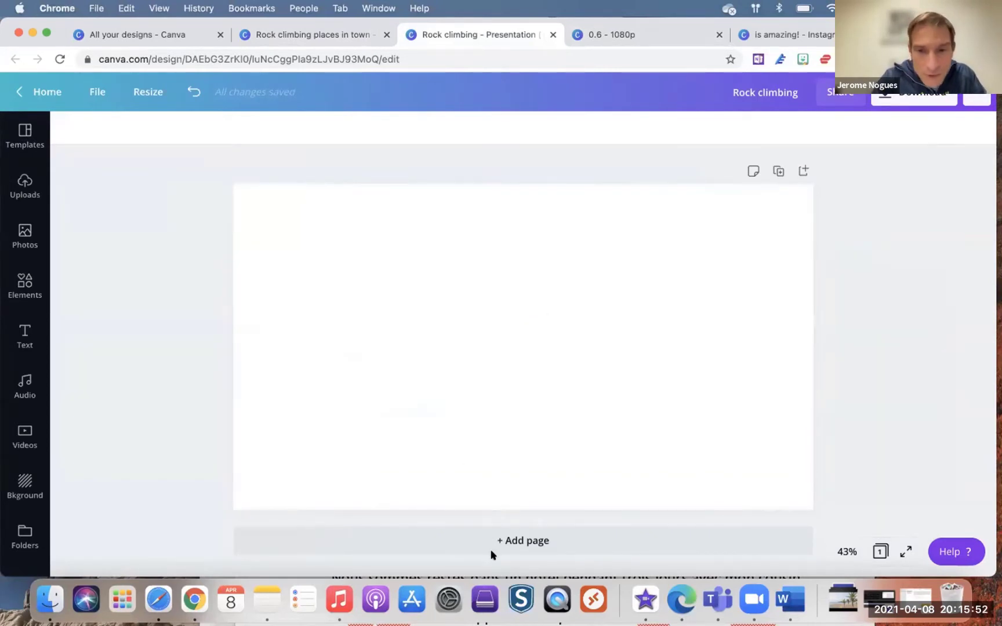
- Return to the Word document, close the dictation window and capture a screenshot of the whole table
left_click(790, 599)
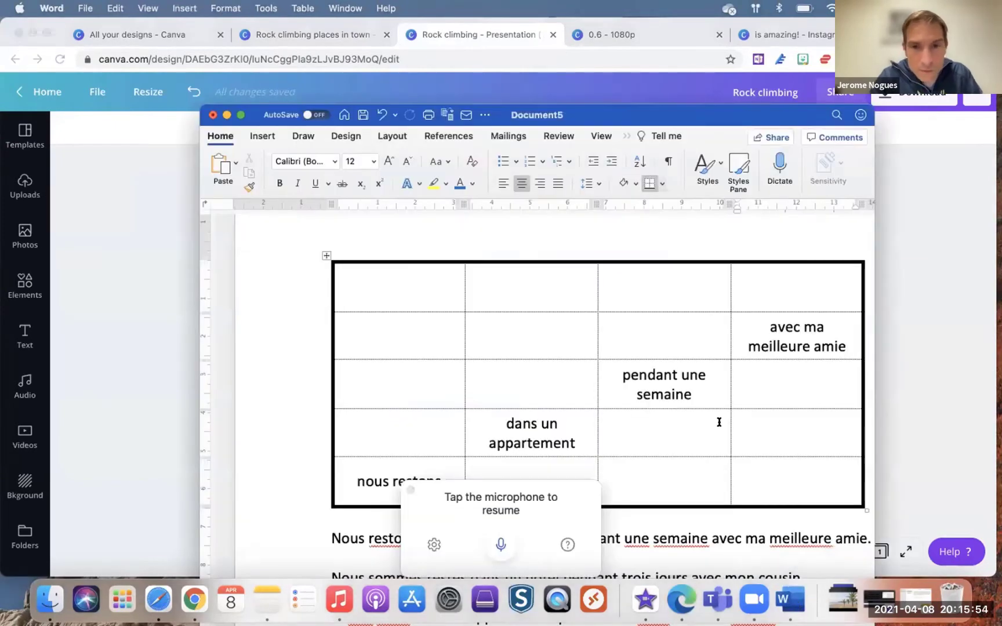
left_click(754, 257)
left_click(606, 264)
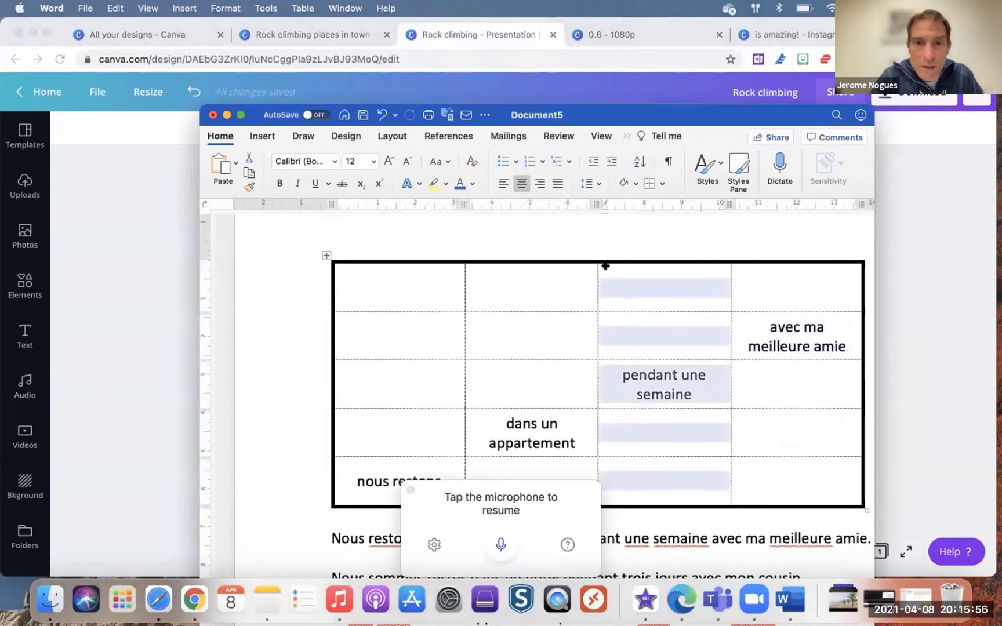
left_click(409, 489)
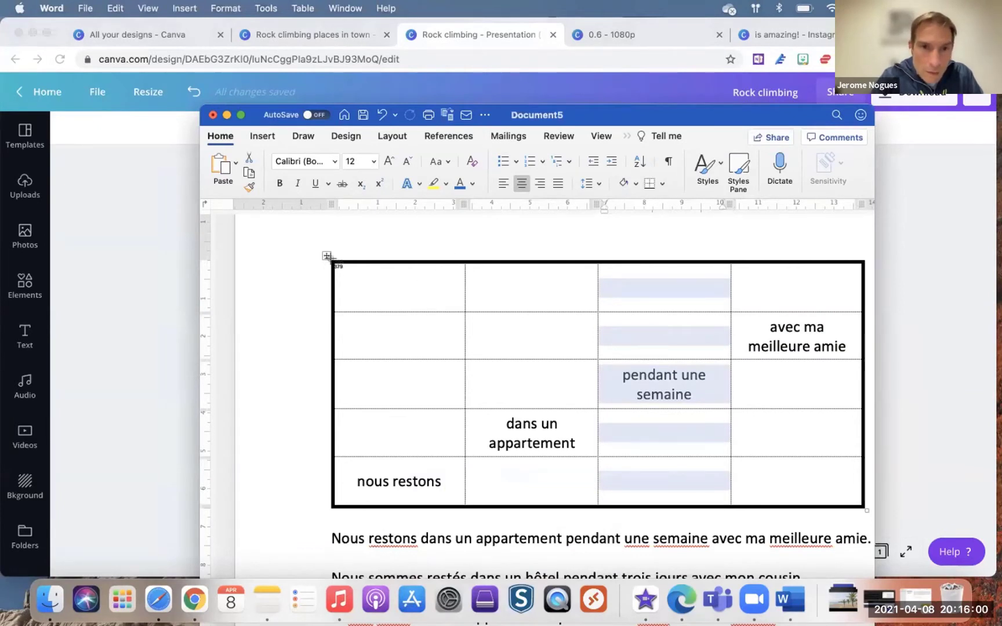
key("super+shift+4")
left_click_drag(332, 263, 864, 511)
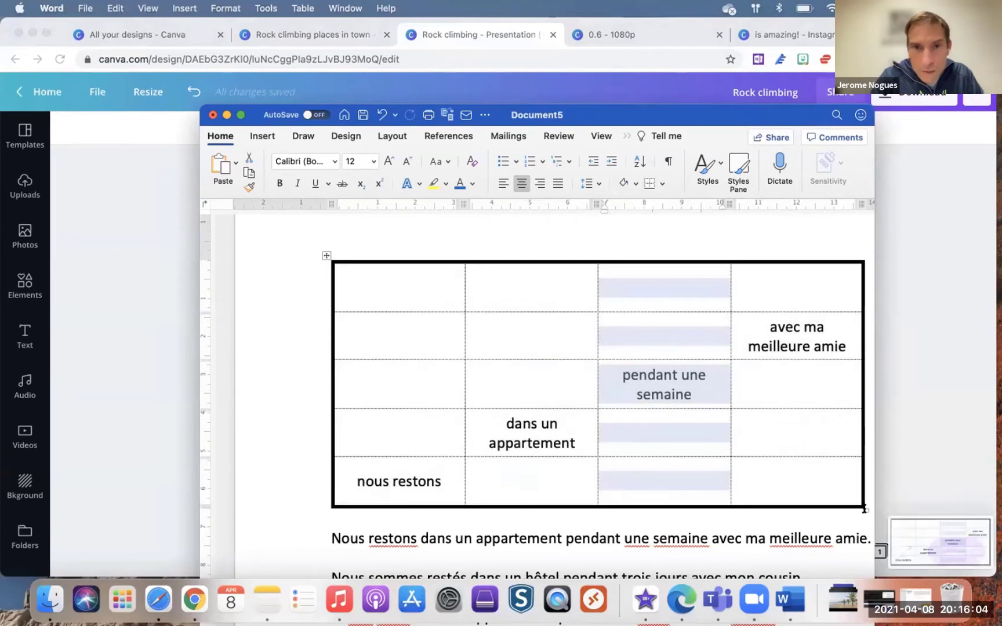
- Minimise Word, show the recent files in Finder and place the latest table screenshot onto the blank Canva page
left_click(227, 115)
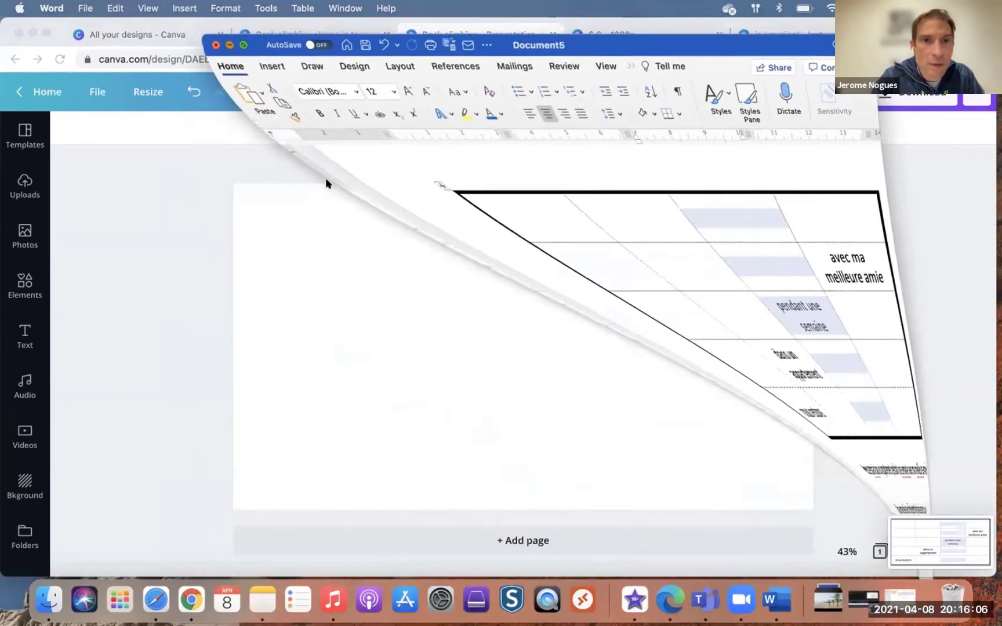
left_click(48, 602)
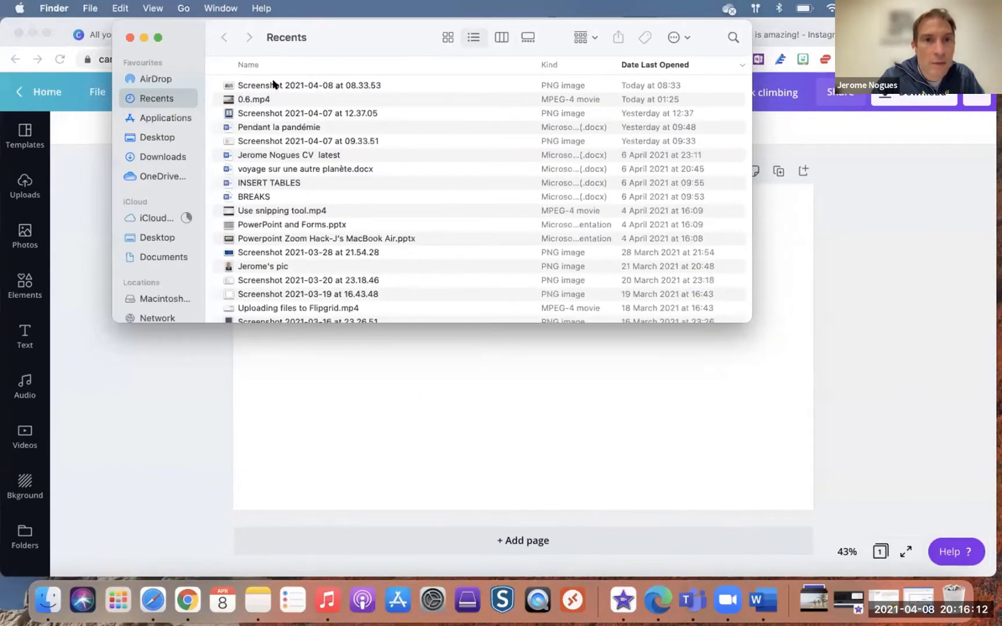
left_click_drag(271, 85, 434, 405)
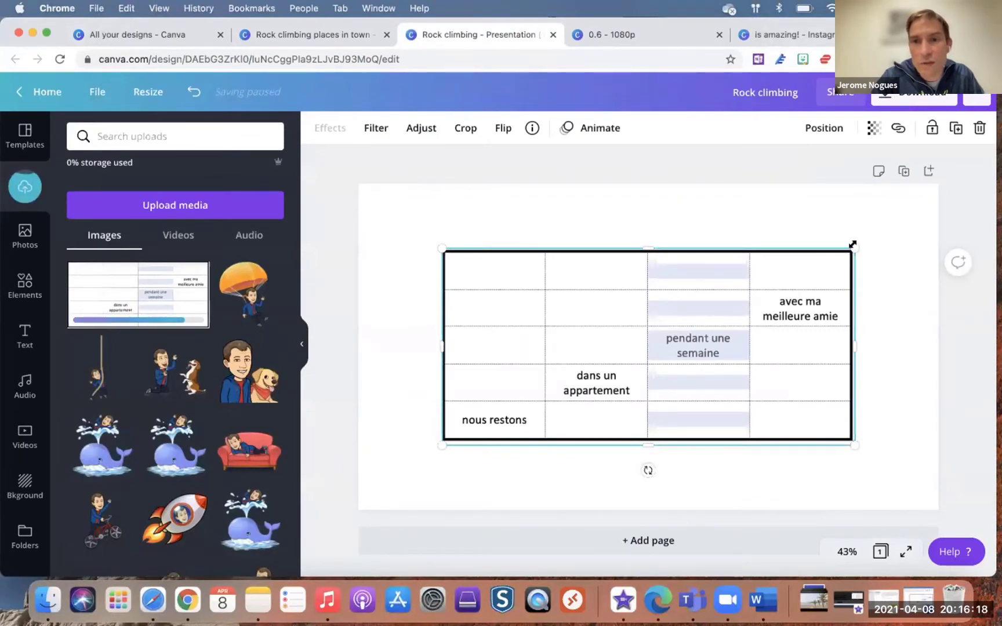
- Scale the table image down proportionally on the page and crop off its upper border
left_click_drag(852, 245, 749, 299)
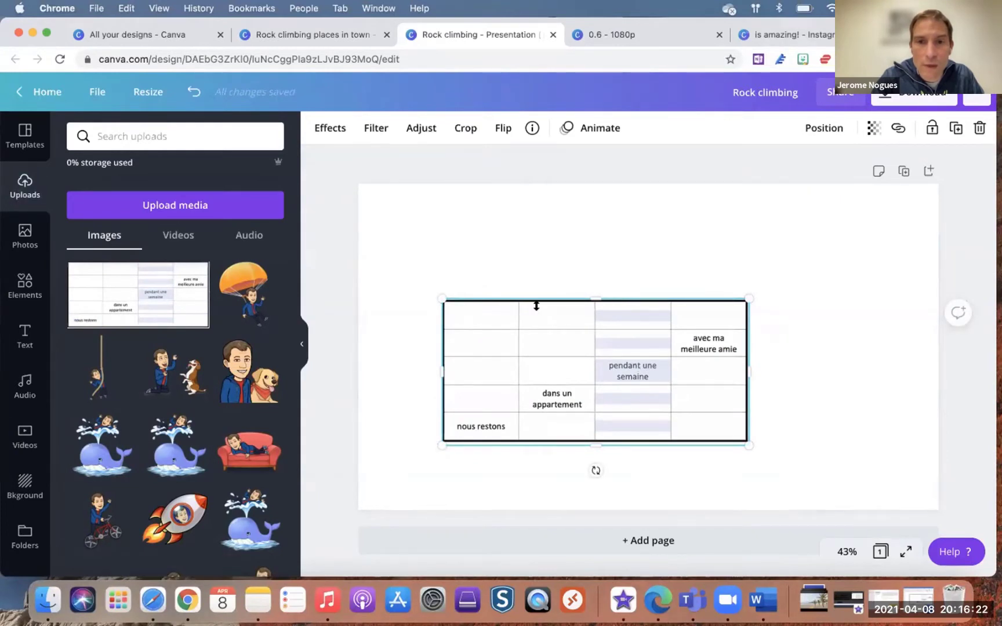
left_click_drag(530, 298, 491, 302)
mouse_move(592, 467)
left_mouse_down()
mouse_move(555, 462)
mouse_move(589, 466)
left_mouse_up()
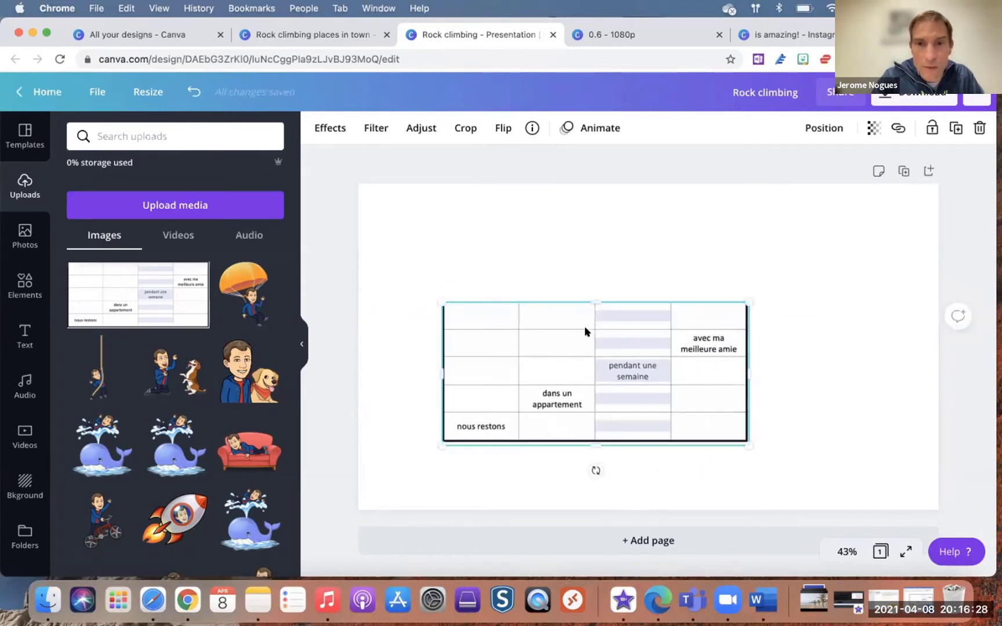
left_click(801, 318)
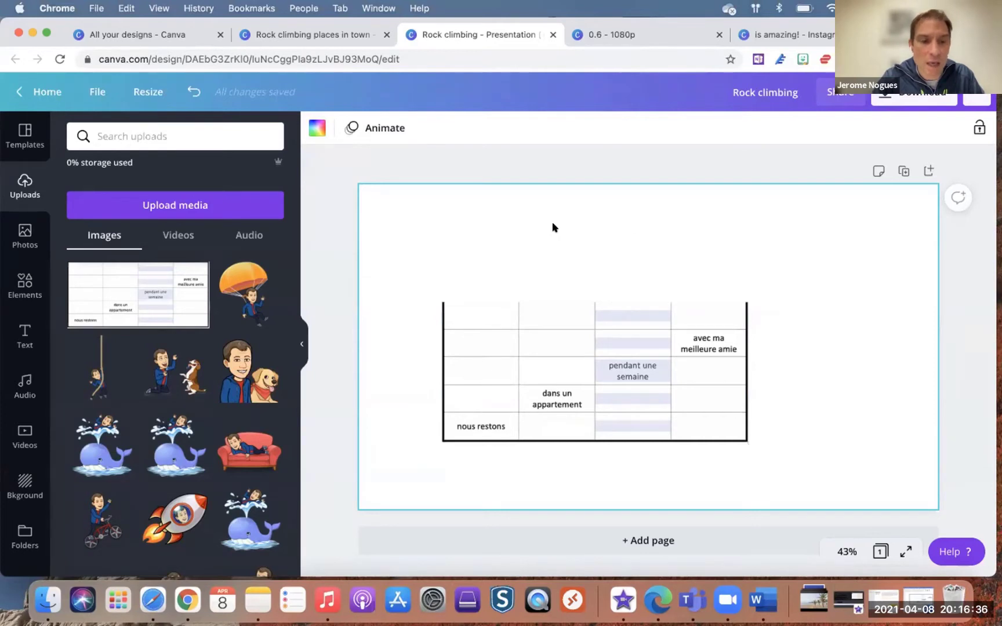
- Add a text box beside the table's right edge and set its font size to 34
key("t")
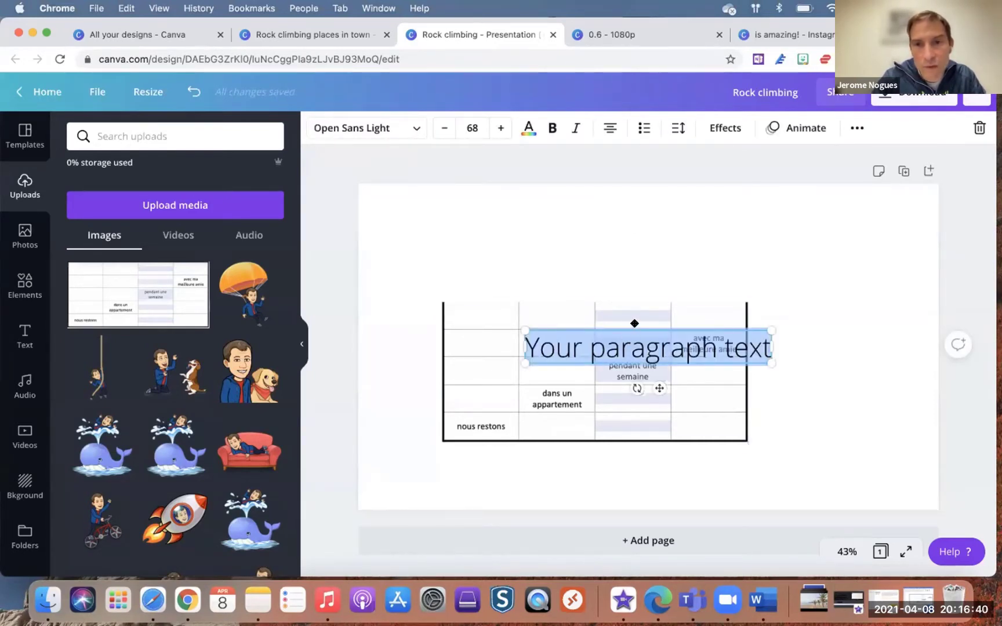
left_click_drag(635, 328, 831, 350)
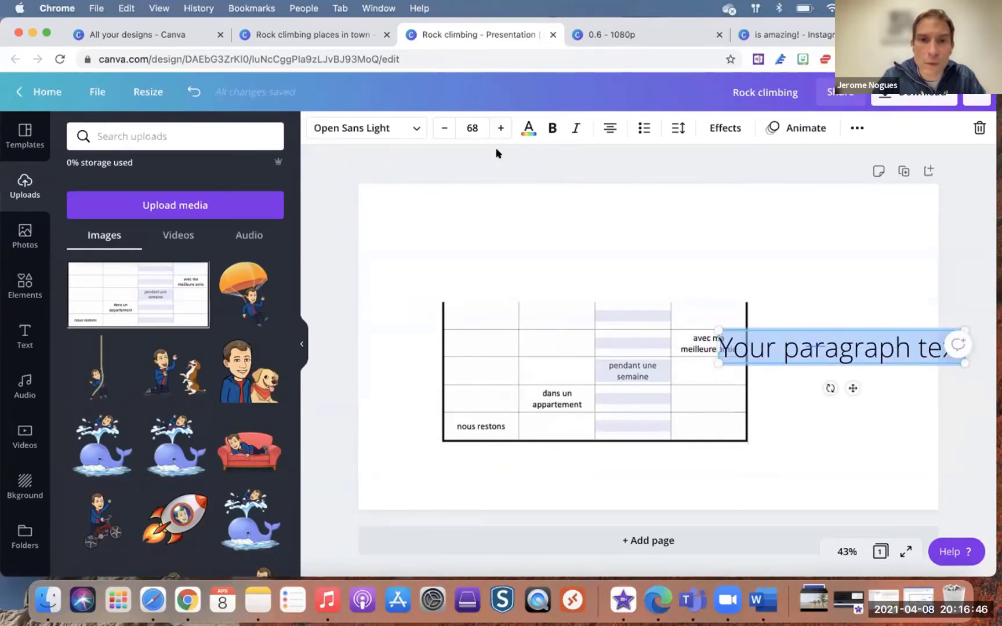
left_click(500, 128)
left_click(443, 129)
left_click(443, 128)
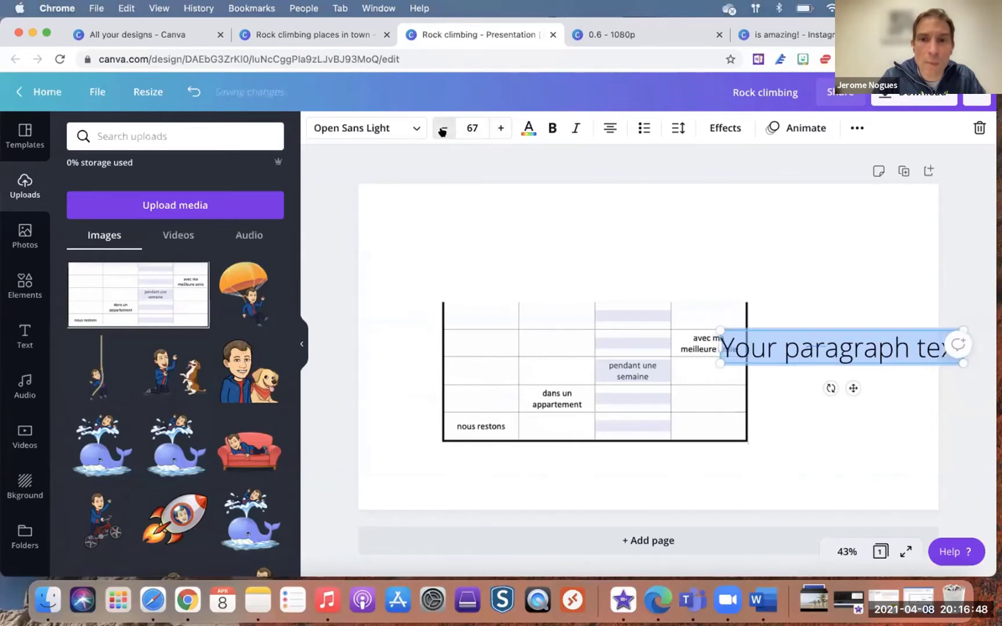
left_click(444, 129)
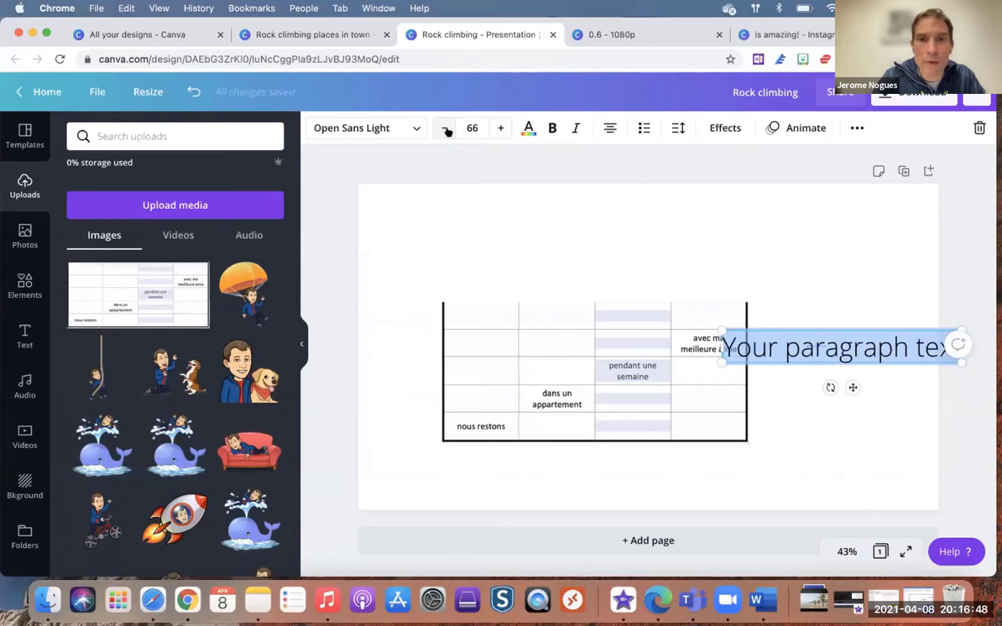
left_click(474, 123)
type("34")
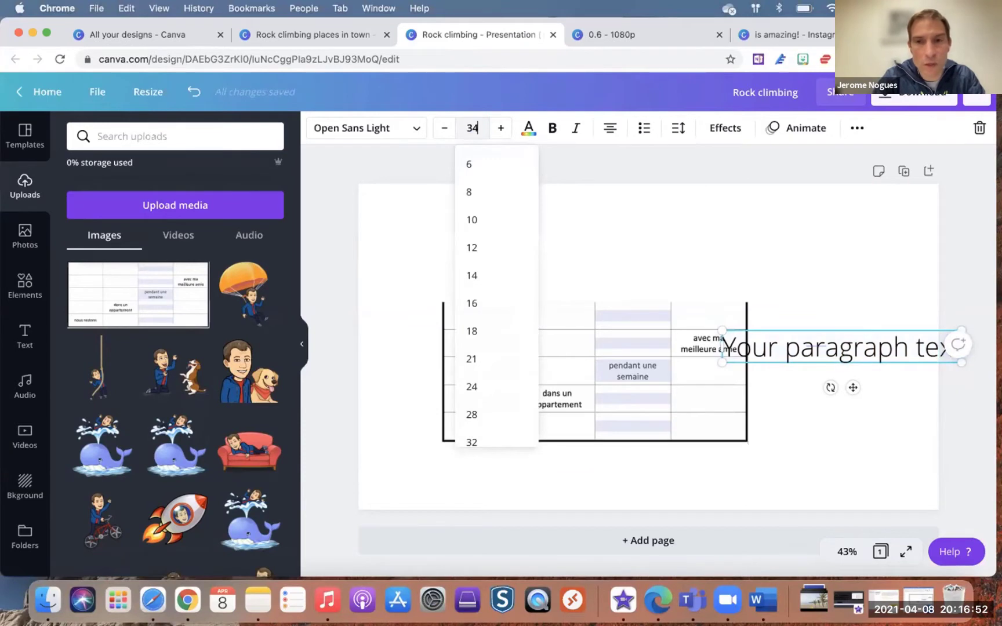
key("Return")
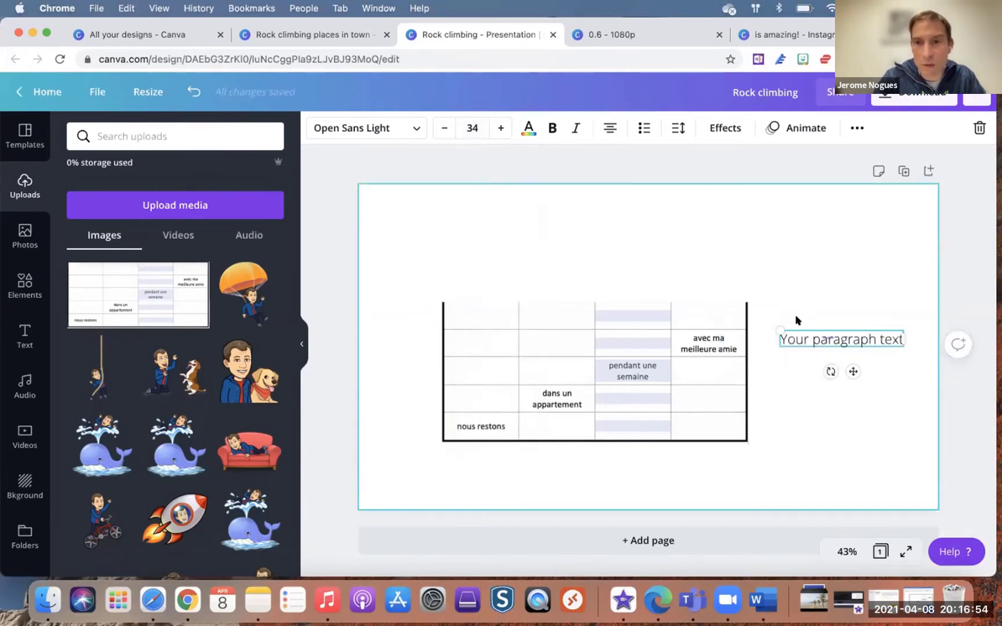
- Open the placeholder text for editing, copy the blue English sentences from the Word document and return to the Canva page
double_click(833, 337)
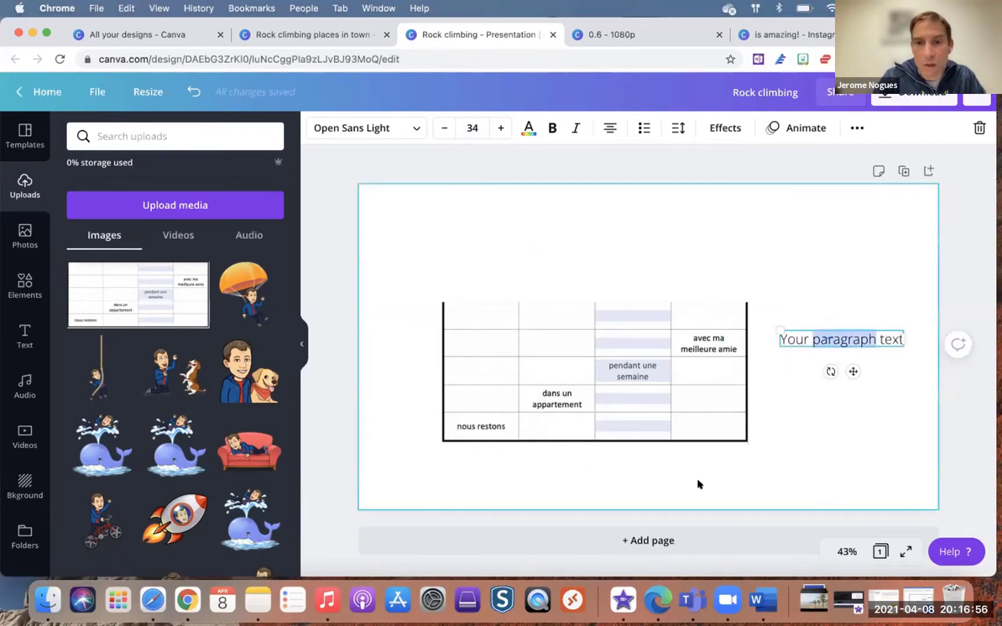
left_click(764, 600)
scroll(731, 438, "down", 10)
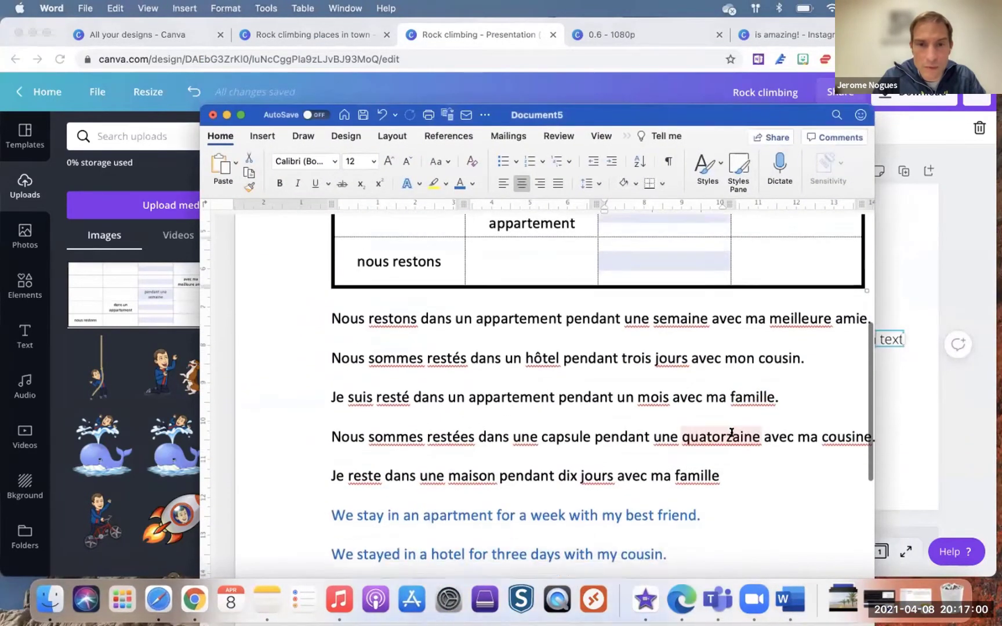
scroll(683, 462, "down", 1)
left_click_drag(649, 475, 327, 323)
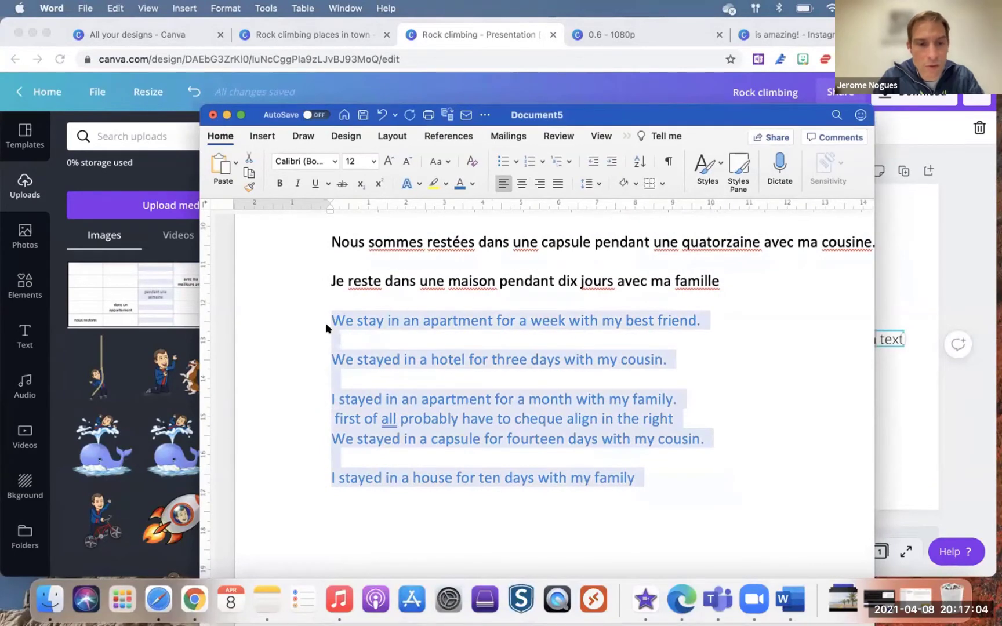
left_click(904, 283)
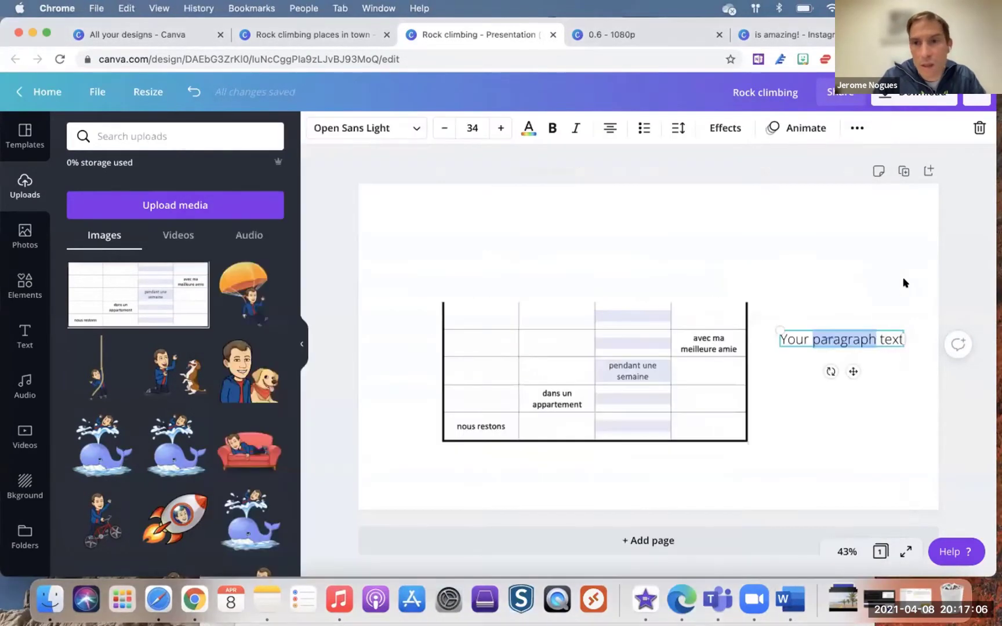
- Replace the placeholder text with the copied English sentences and move the text box up so it fits on the page
triple_click(860, 334)
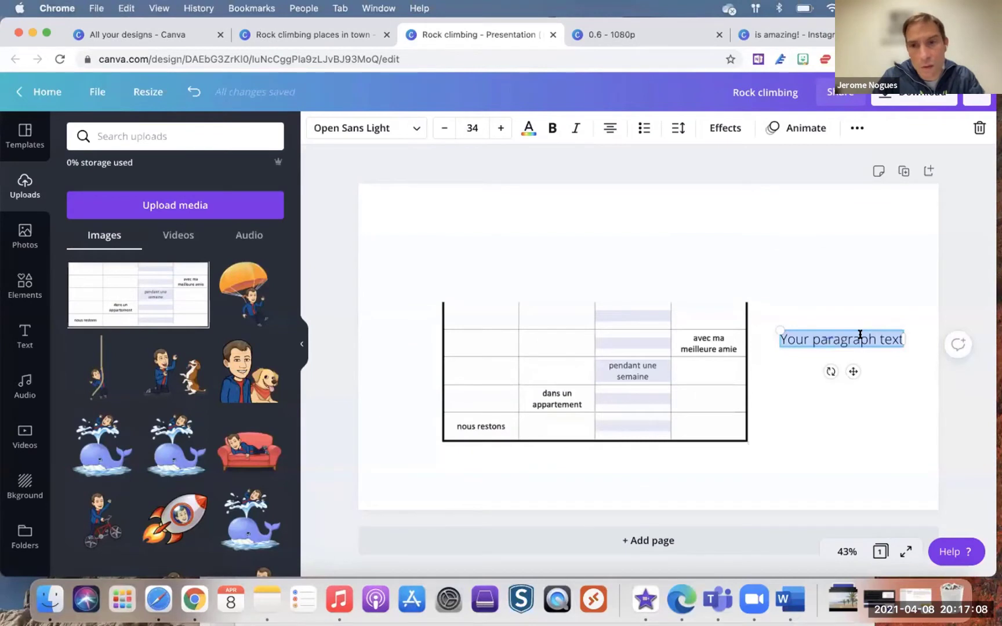
key("super+v")
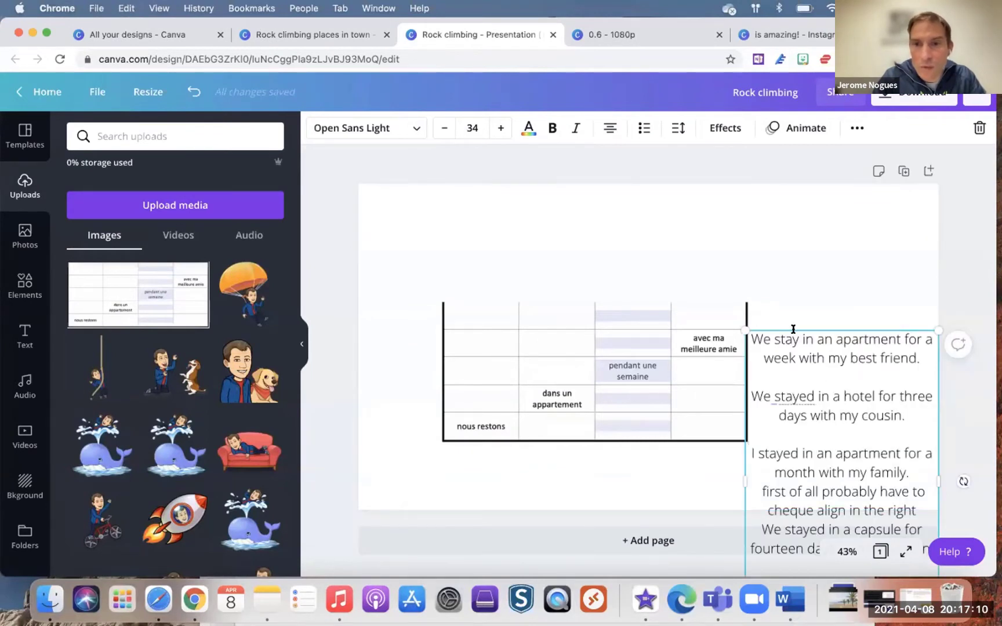
left_click_drag(790, 323, 903, 495)
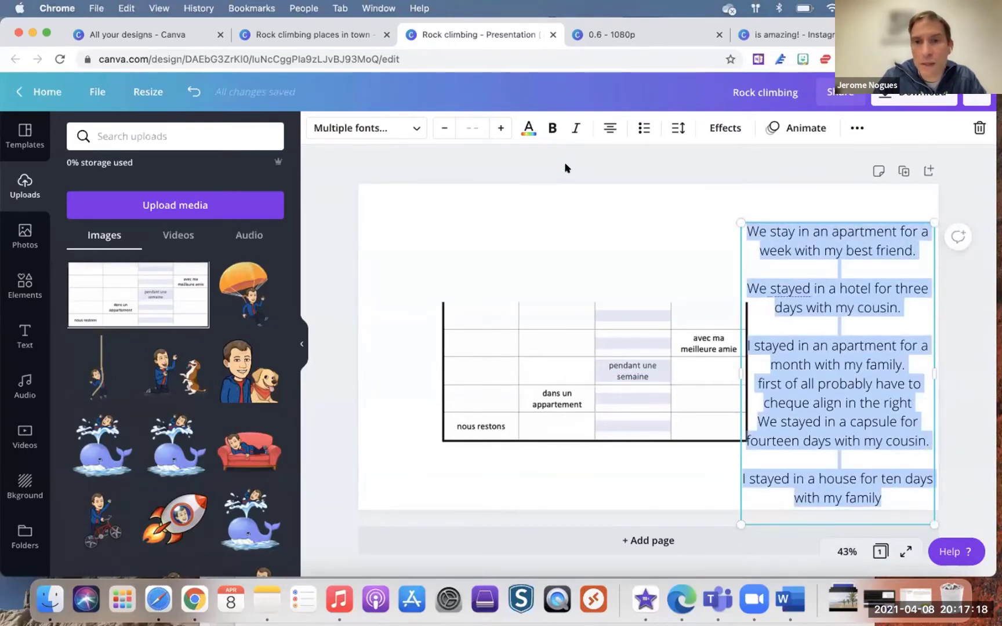
- Reduce the font size of all the English sentences to 19
left_click(474, 128)
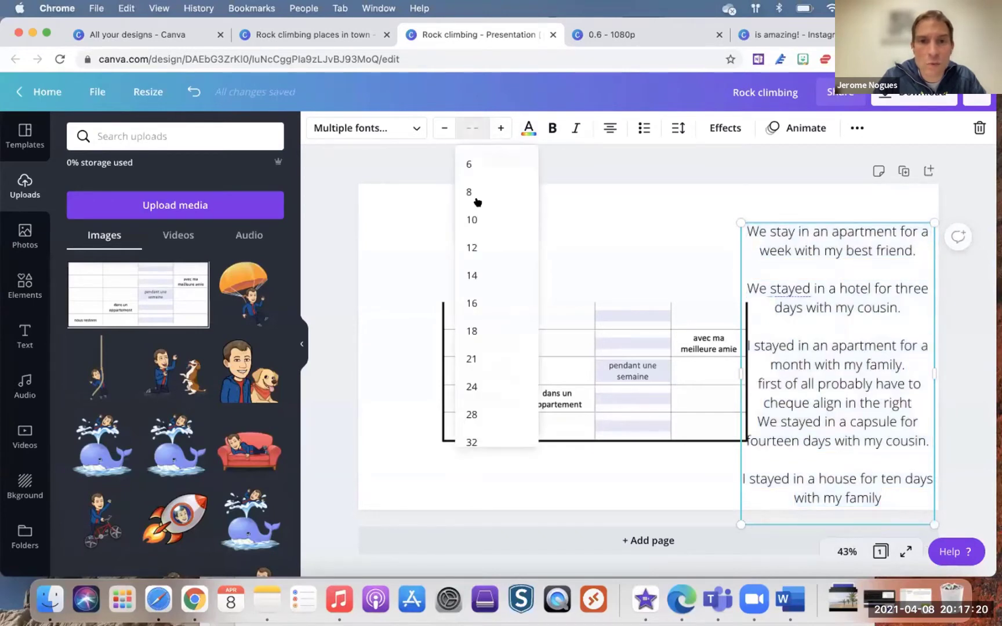
left_click(476, 274)
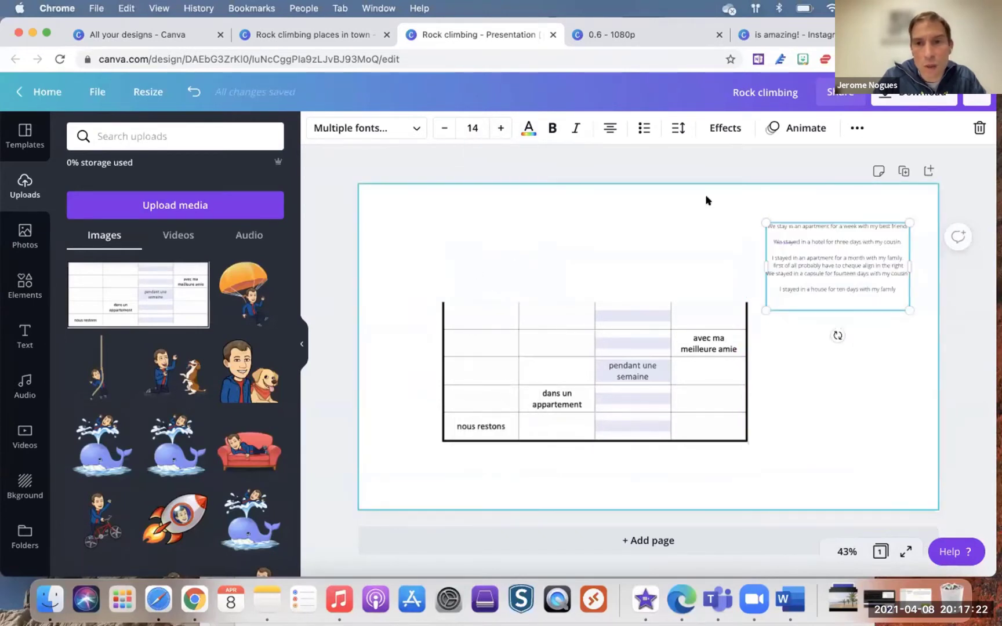
left_click(498, 128)
left_click(499, 127)
left_click(499, 128)
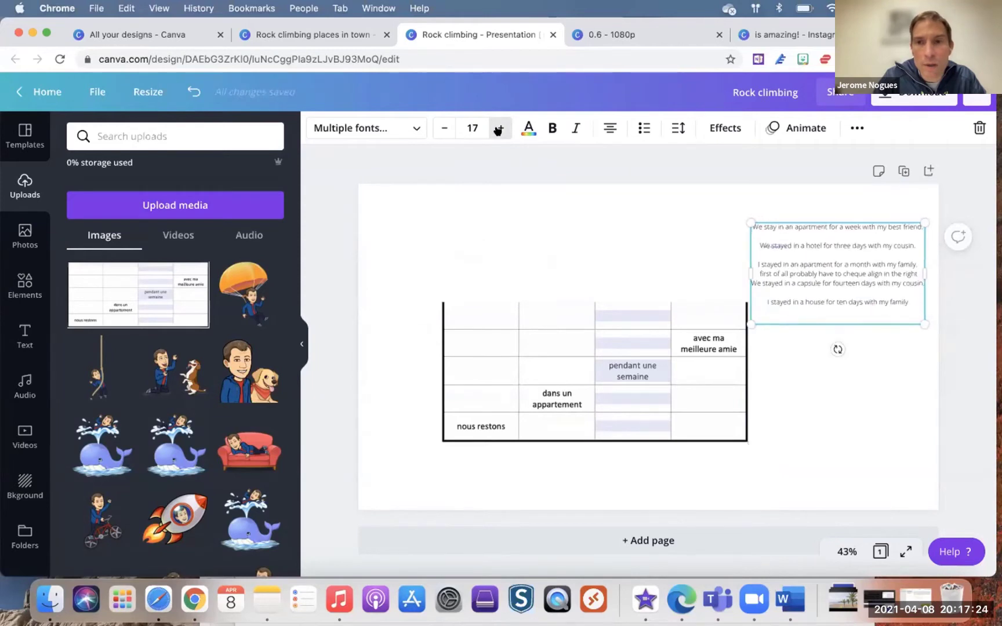
left_click(498, 128)
left_click(499, 128)
- Shift the table image left and lower the English sentences so they sit beside the table's right edge
left_click(592, 352)
left_click_drag(592, 352, 542, 355)
left_click_drag(835, 271, 820, 366)
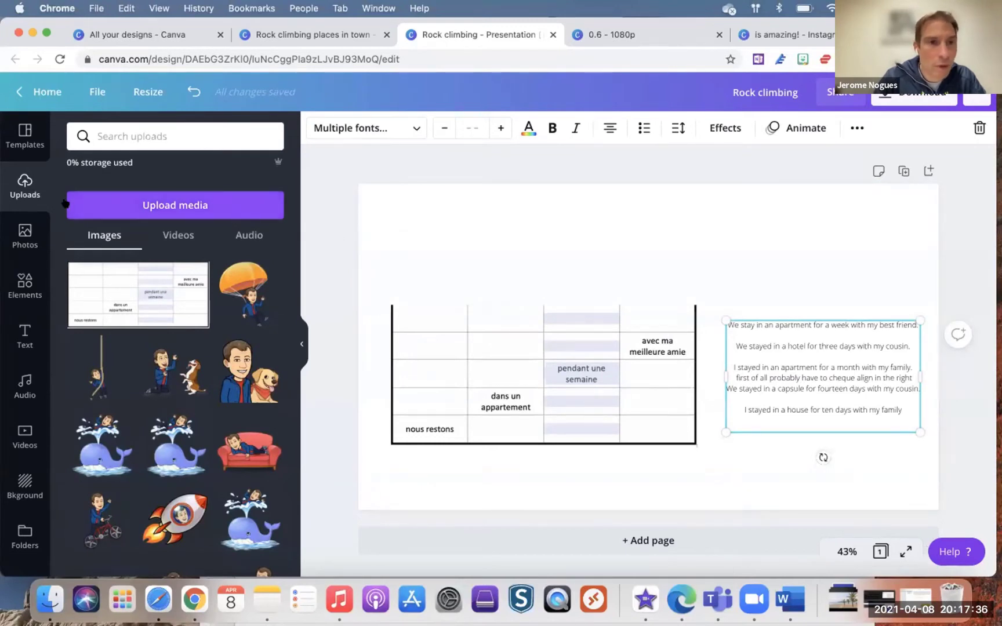
- Search the elements for "arrow up" and add the straight red upward arrow to the page
left_click(25, 285)
left_click(179, 133)
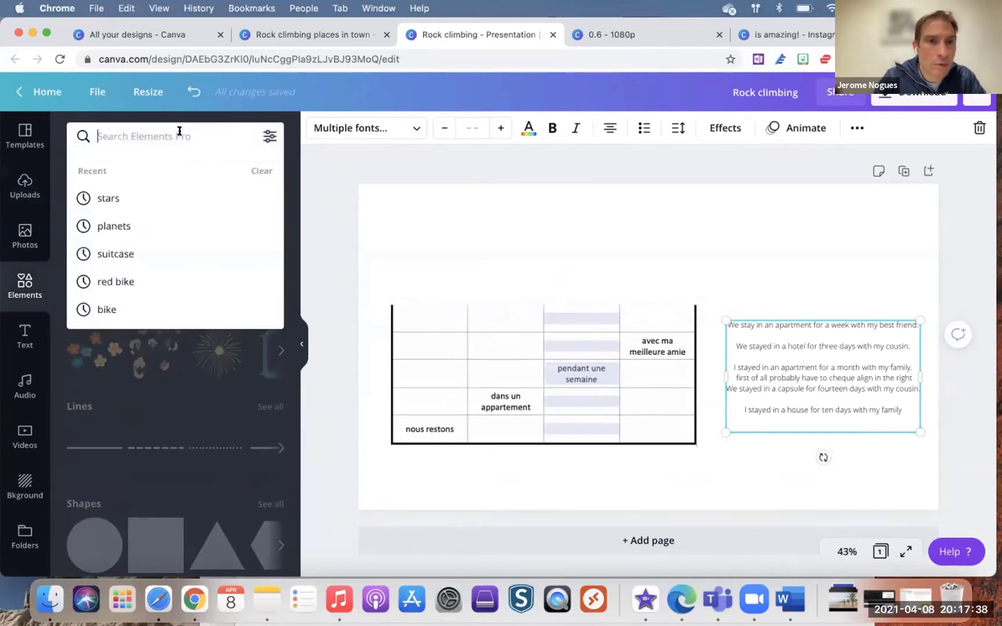
type("arro")
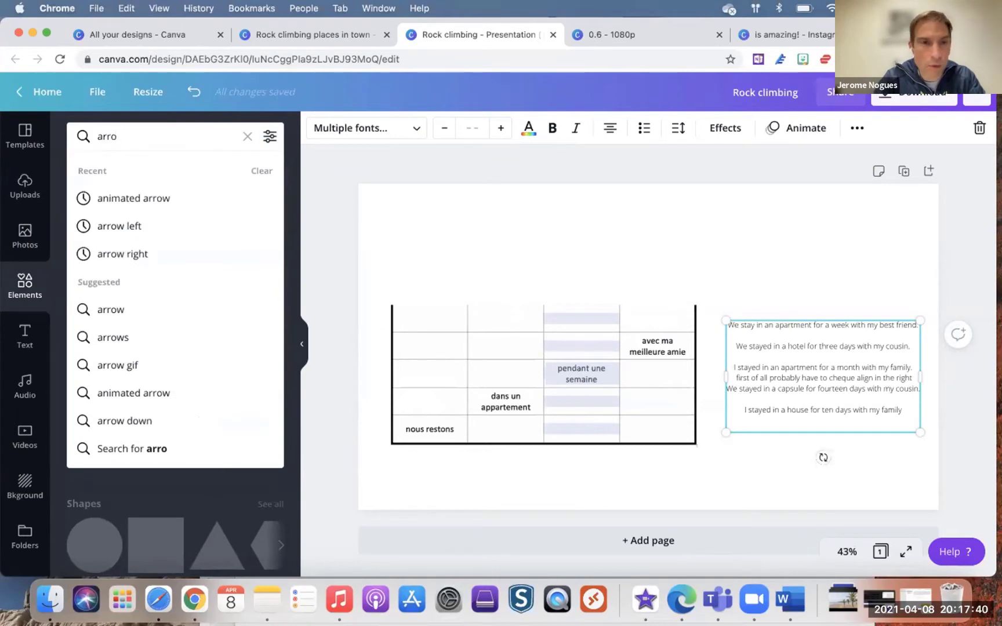
type("w up")
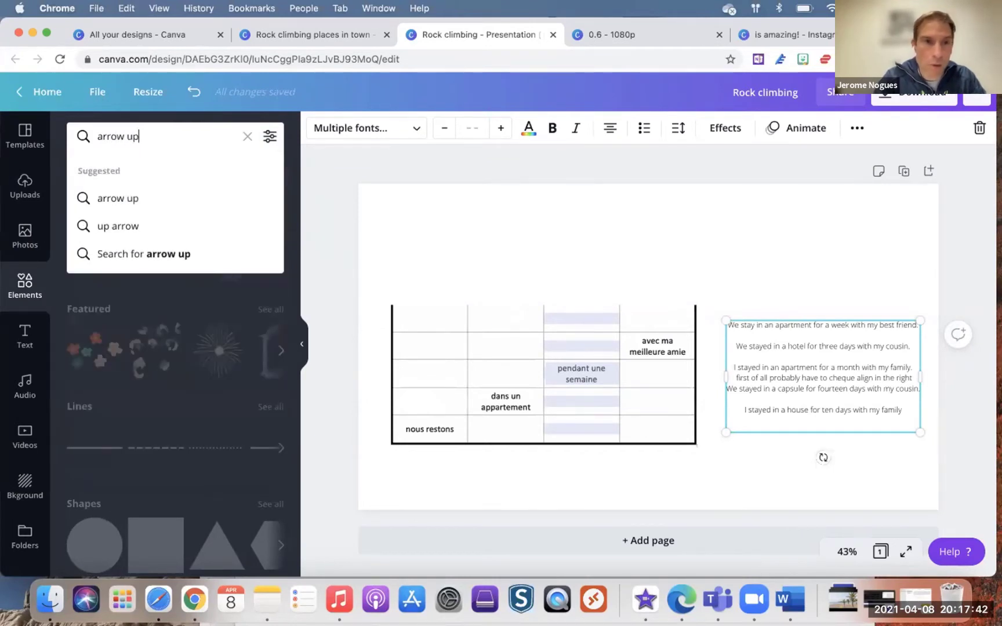
key("Return")
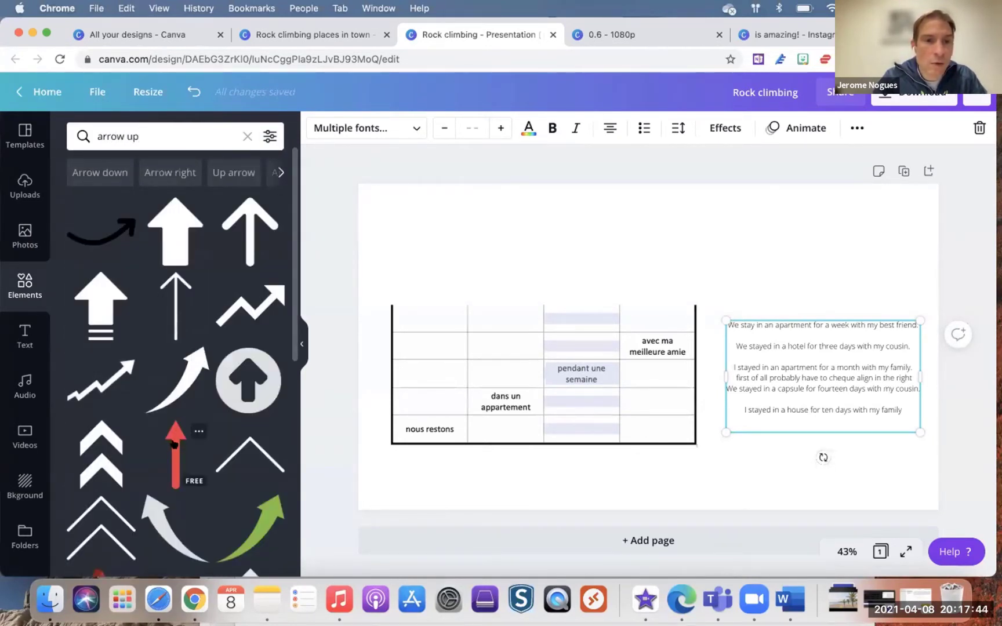
left_click(174, 445)
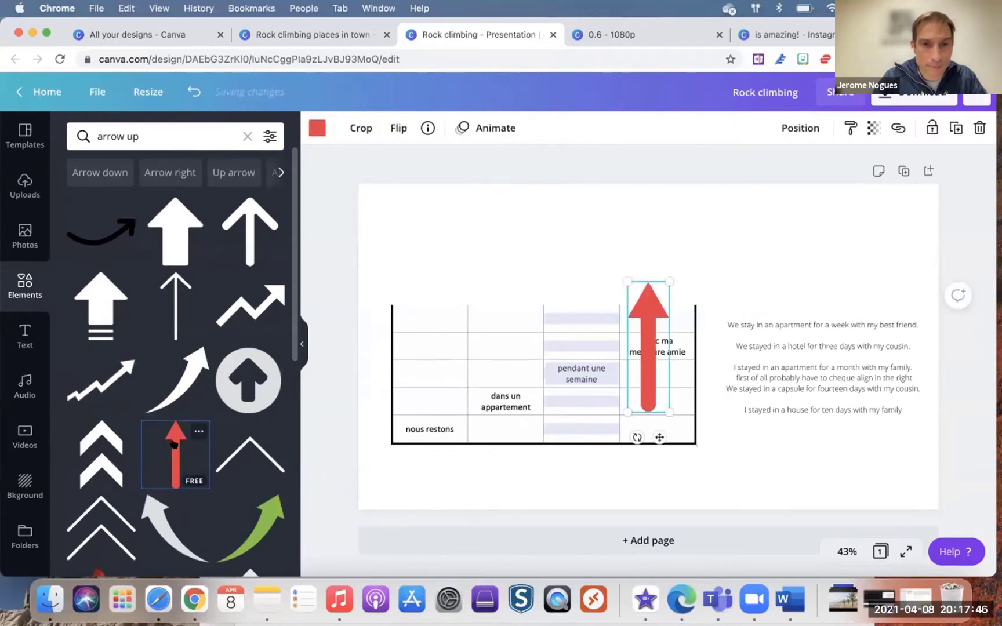
- Place the red arrow along the table's left side, shifting the table image right to make room for it
left_click_drag(642, 341, 374, 364)
left_click(535, 363)
left_click_drag(535, 363, 562, 362)
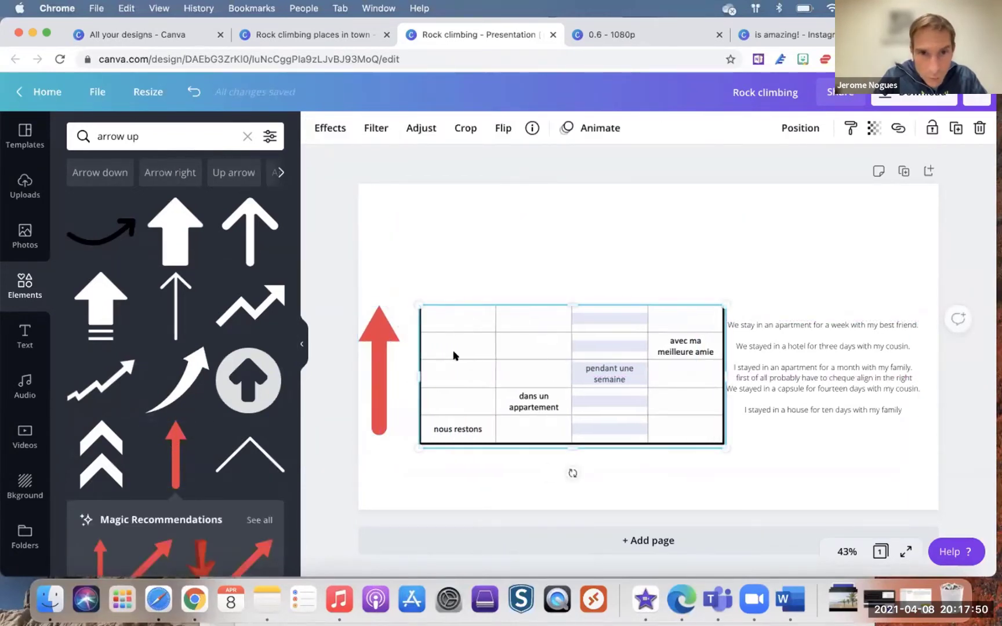
left_click(382, 352)
left_click_drag(382, 353, 386, 364)
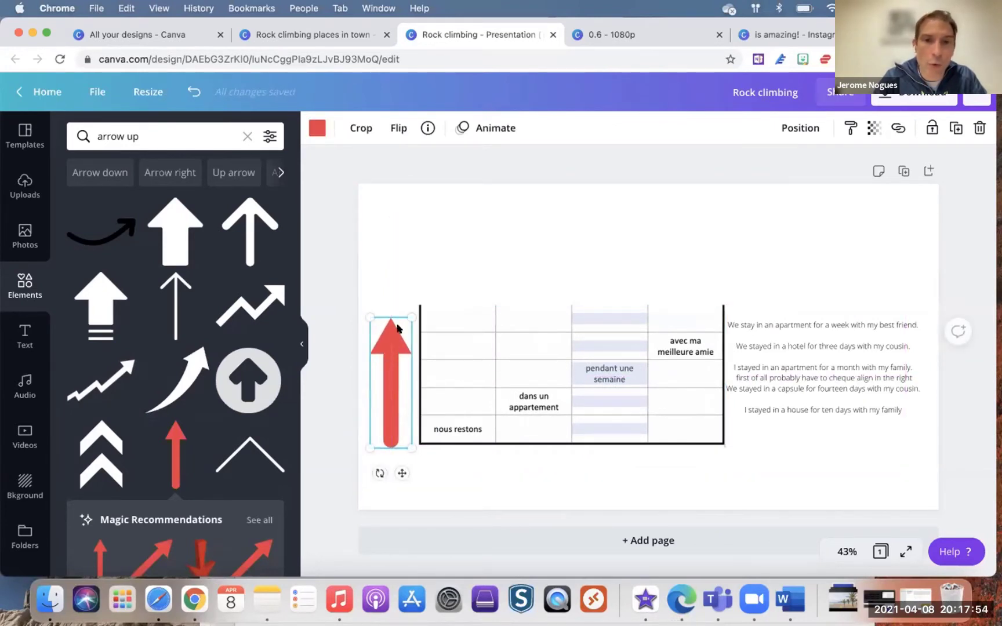
left_click_drag(407, 305, 386, 338)
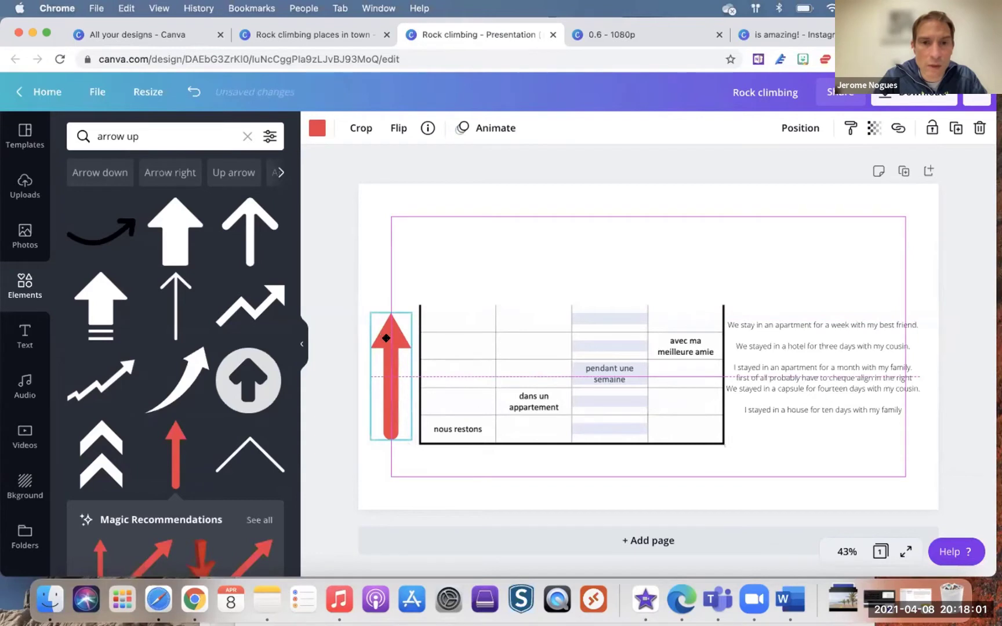
- Add a new text box and position it above the table as the page heading
left_click(467, 282)
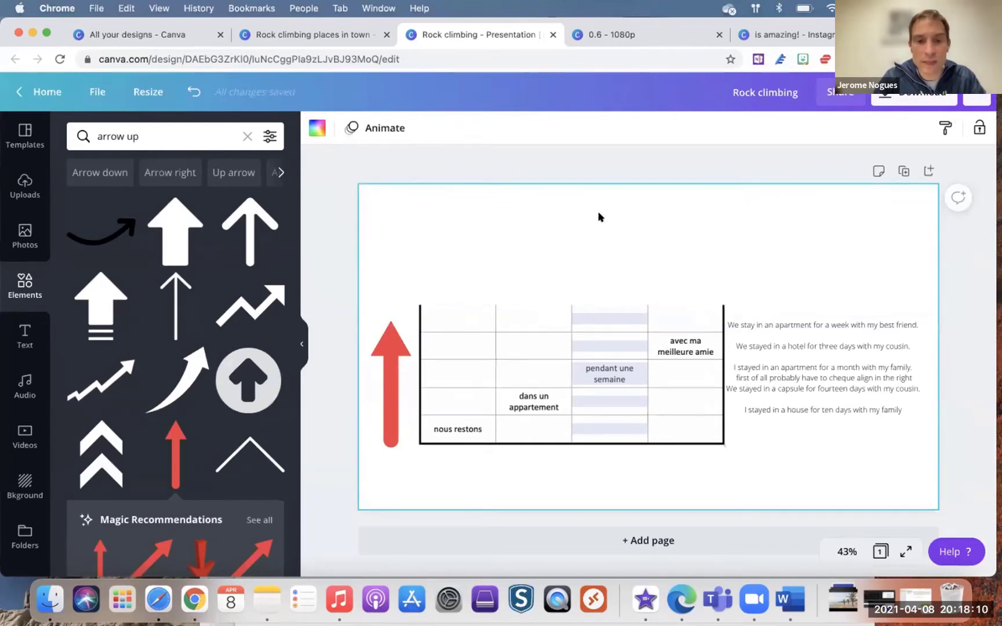
key("t")
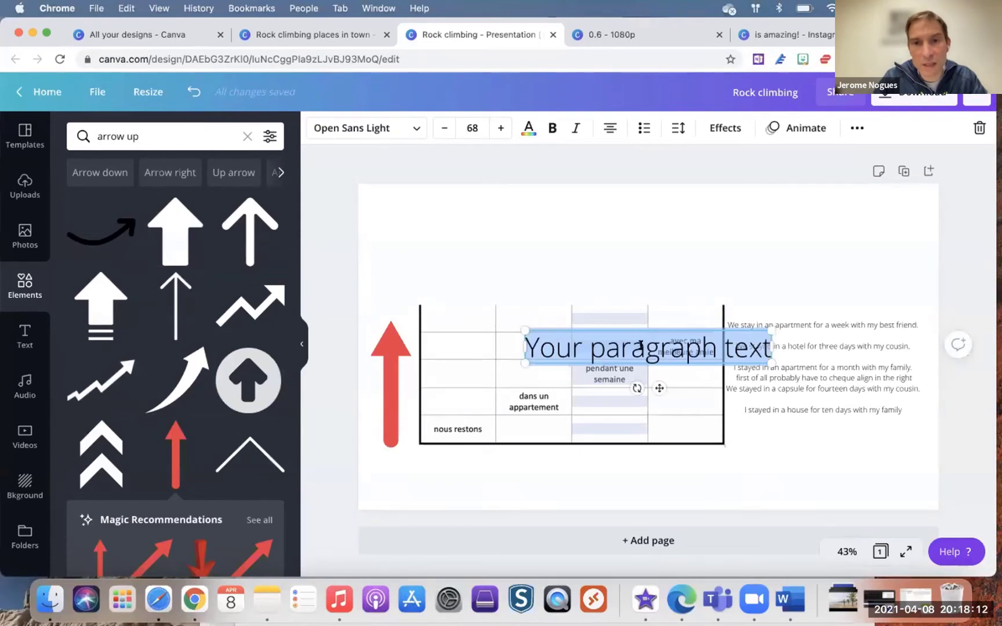
left_click_drag(645, 323, 630, 206)
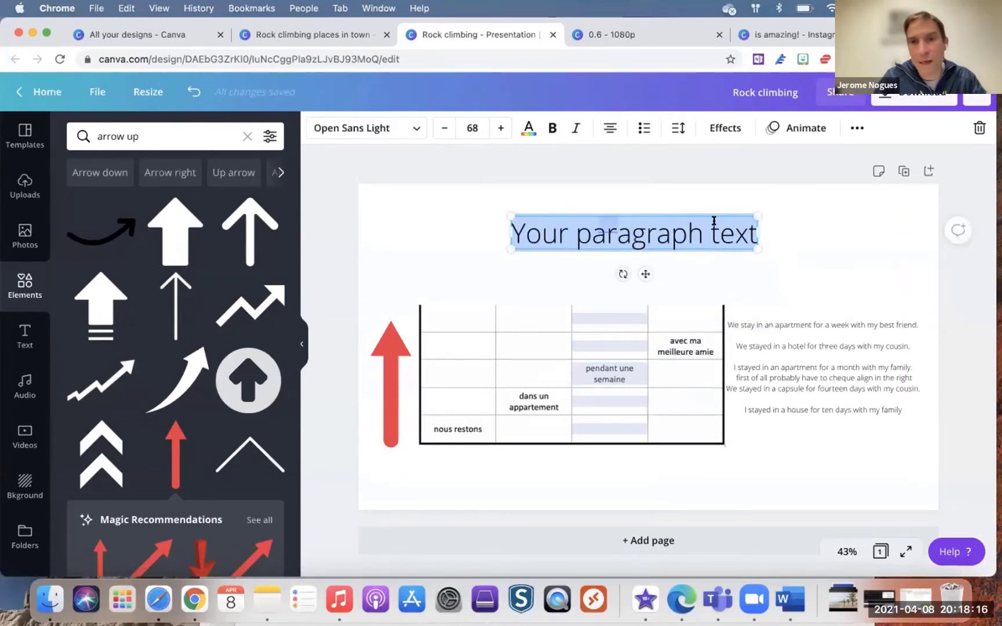
- View the finished "Rock climbing places in town" design as a layout reference and return to the Rock climbing page
left_click(328, 37)
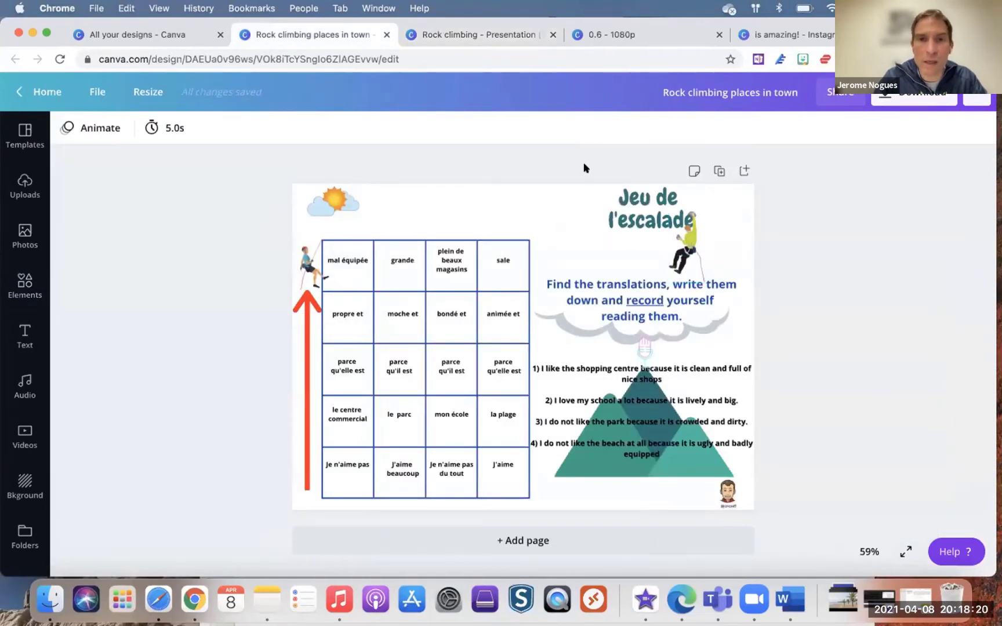
left_click(661, 38)
left_click(767, 36)
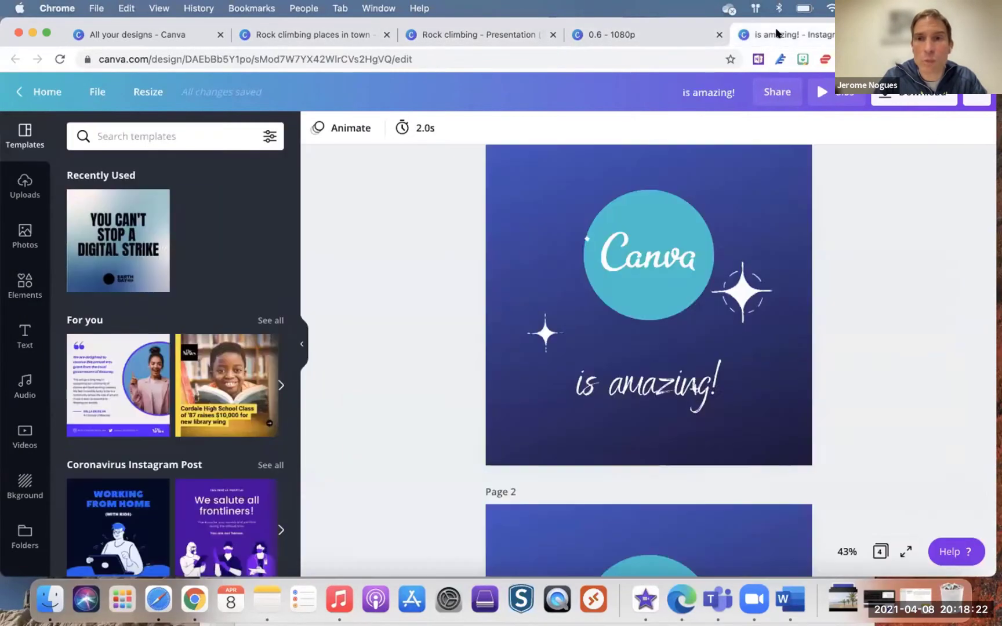
left_click(306, 34)
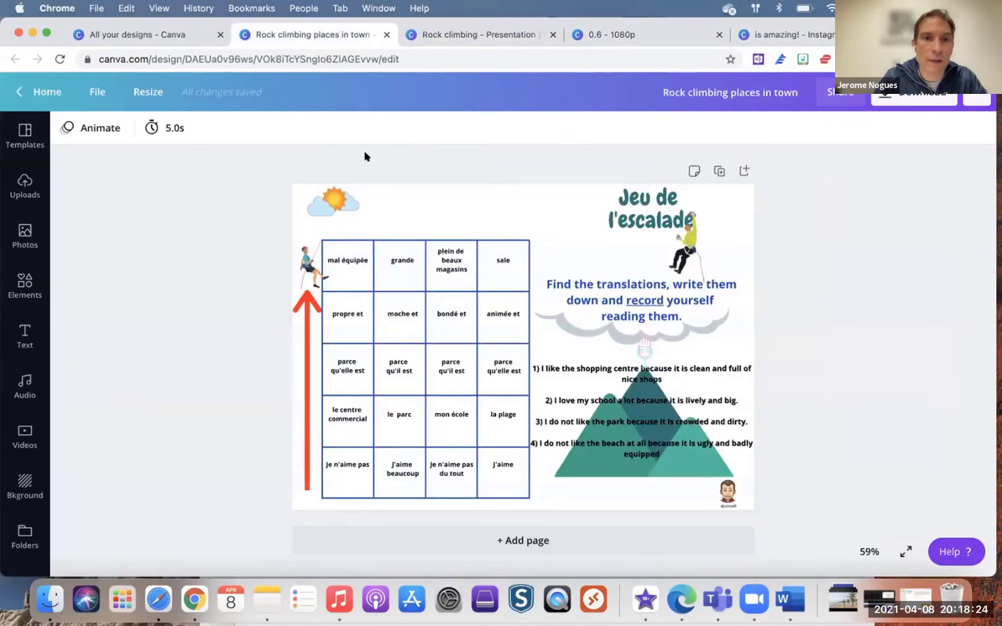
left_click(415, 38)
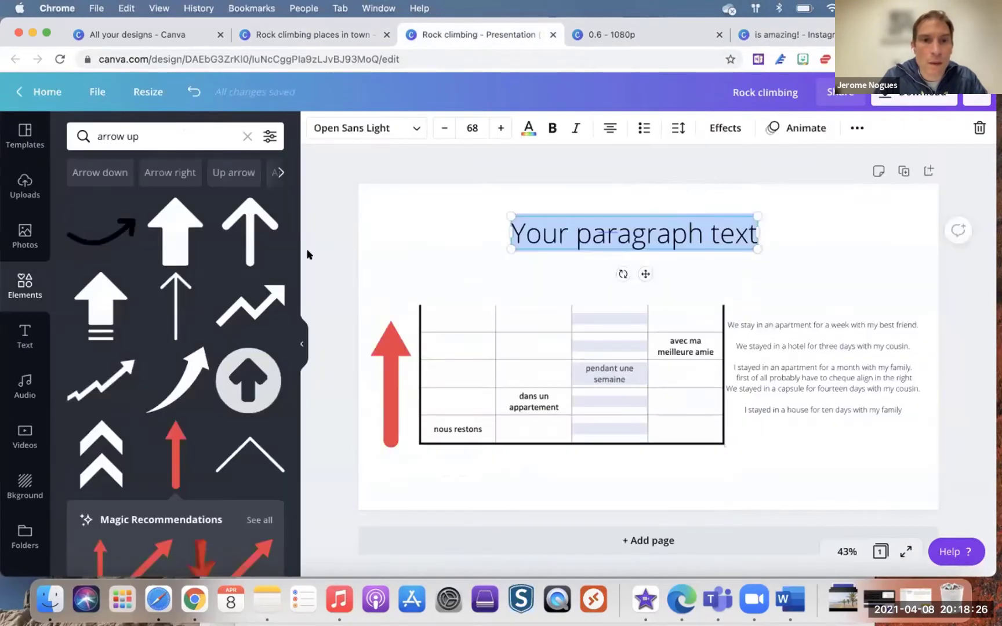
- Open the list of additional Canva apps and browse it as far as Bitmoji
scroll(25, 348, "down", 2)
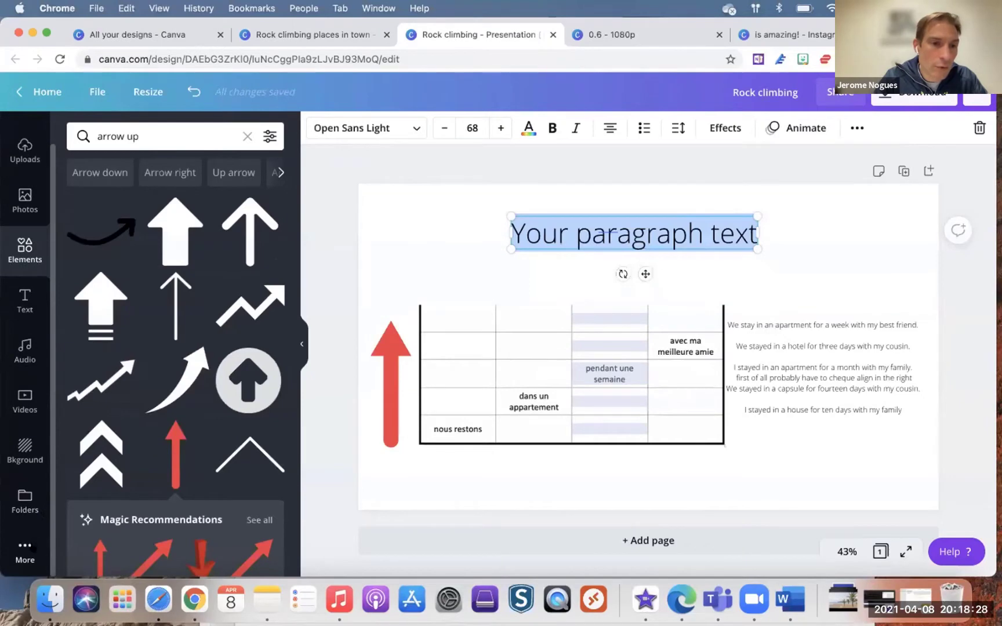
left_click(23, 546)
scroll(134, 440, "down", 5)
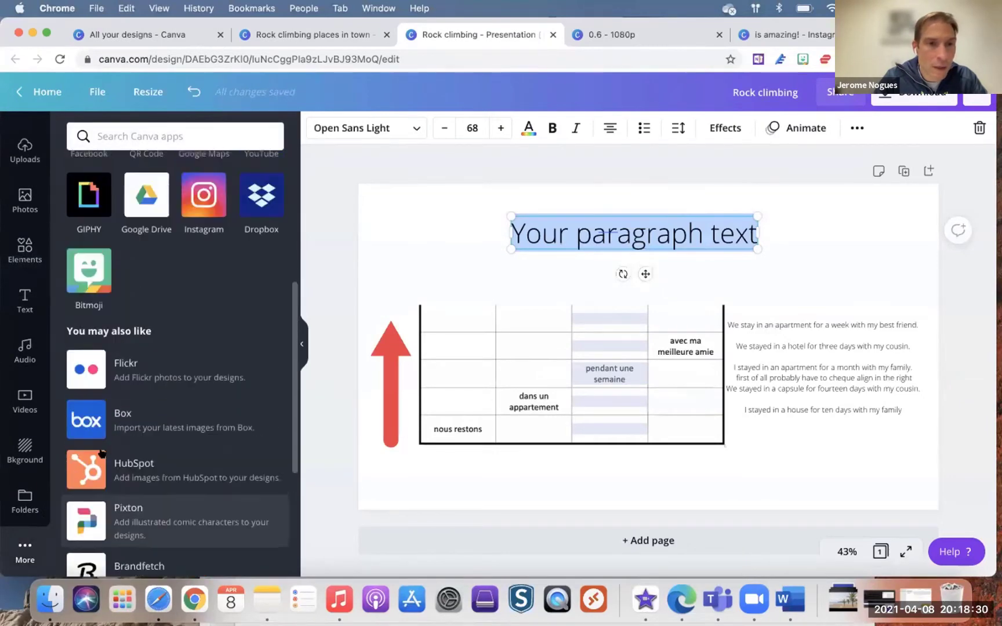
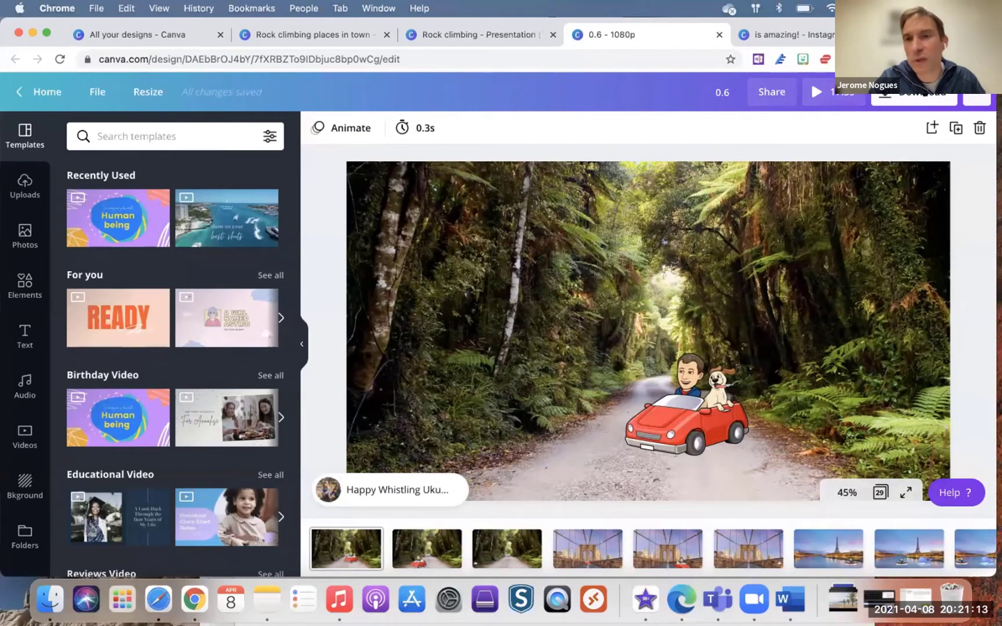
- Play the preview of the 0.6 video design and close it
left_click(813, 91)
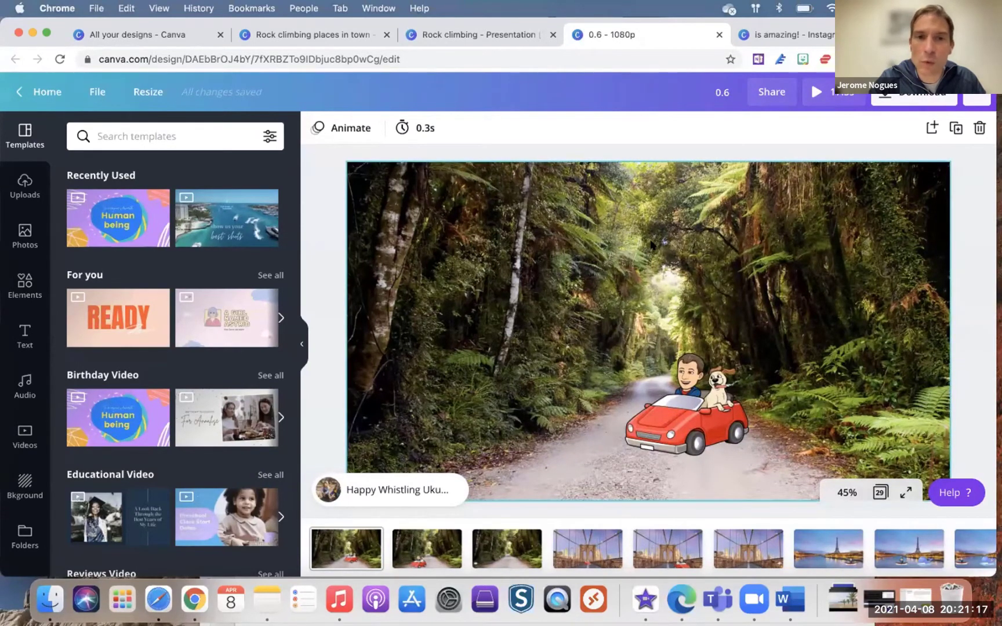
left_click(814, 92)
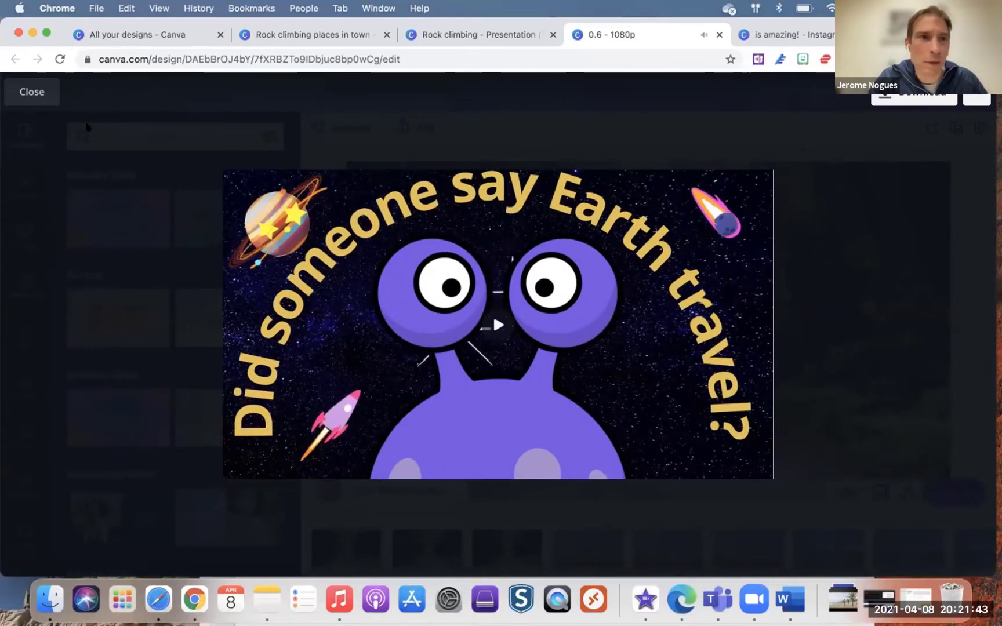
left_click(32, 91)
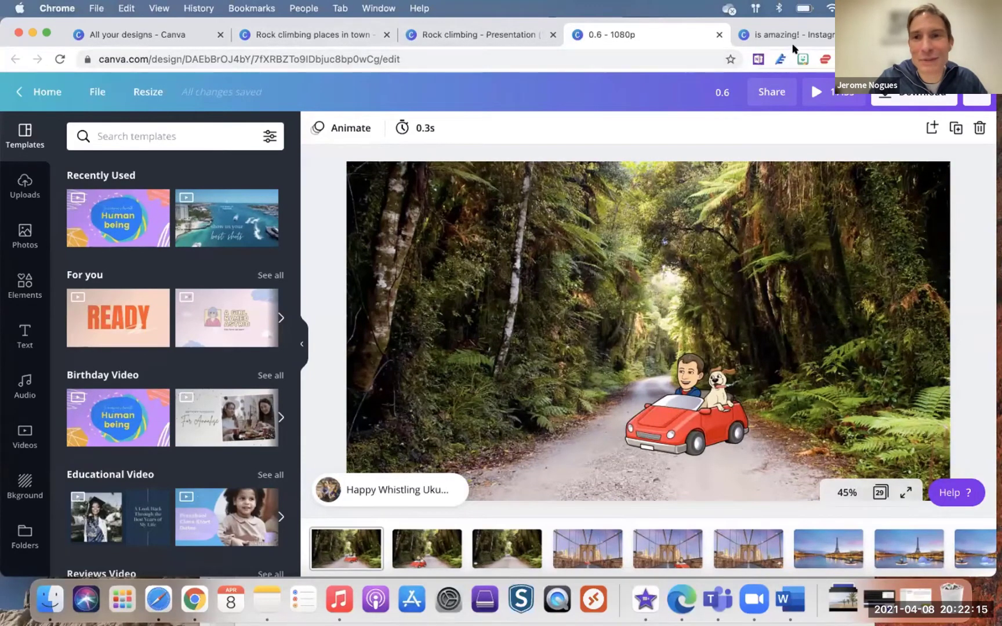
- Look through the design overview and the open designs, ending on the "is amazing!" design
left_click(173, 36)
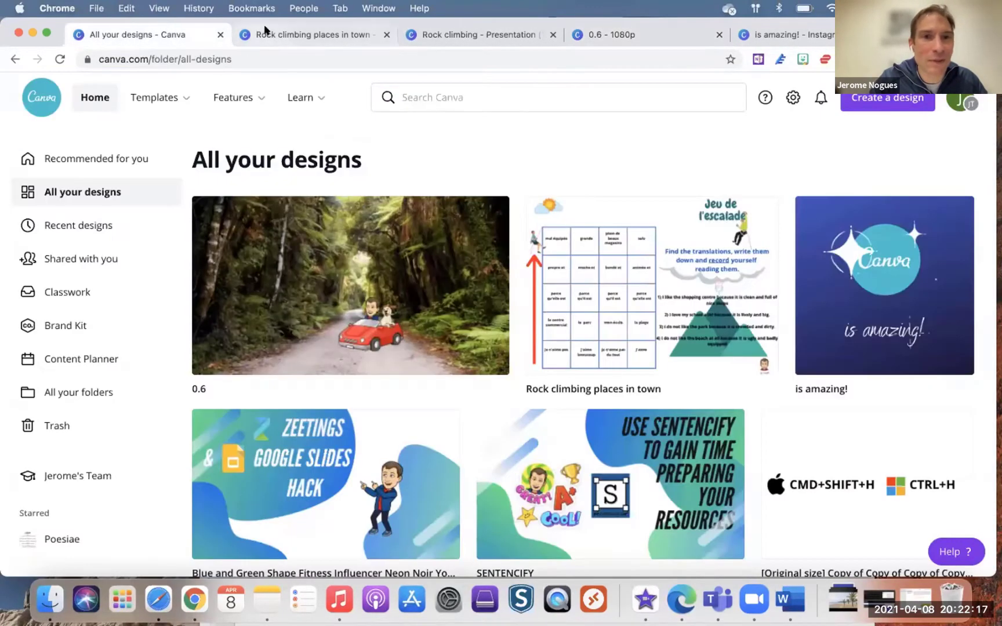
left_click(278, 34)
left_click(441, 36)
left_click(616, 36)
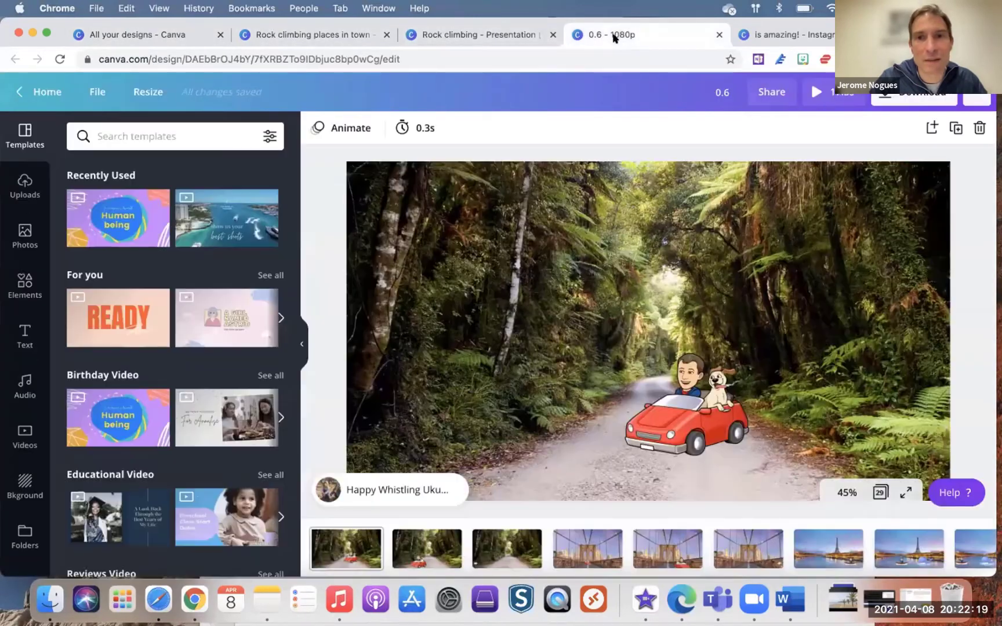
left_click(769, 37)
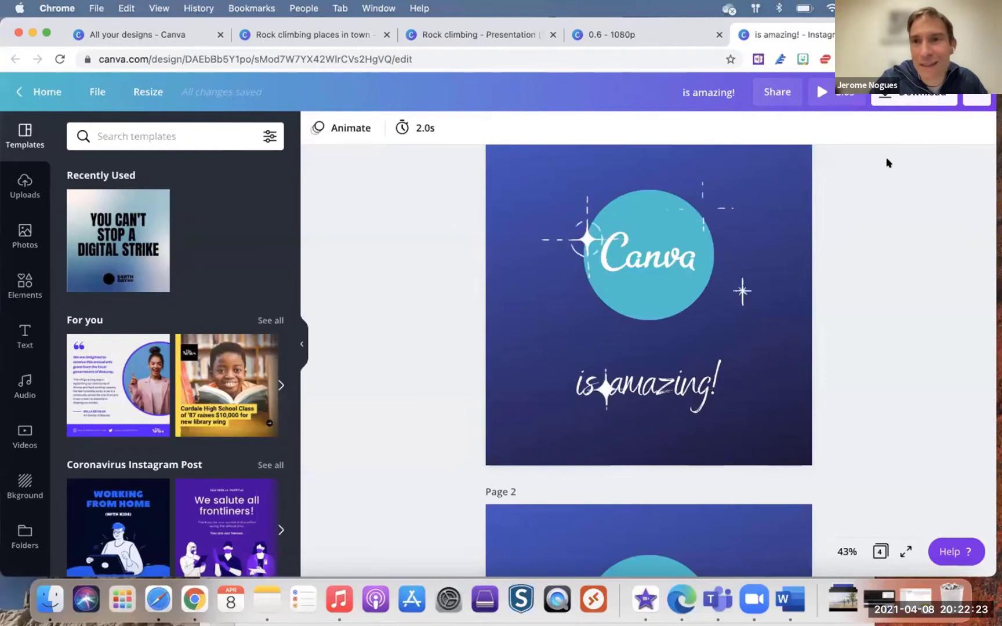
- Return to the home page, look over the design categories and recent designs, and open the custom size options
left_click(47, 92)
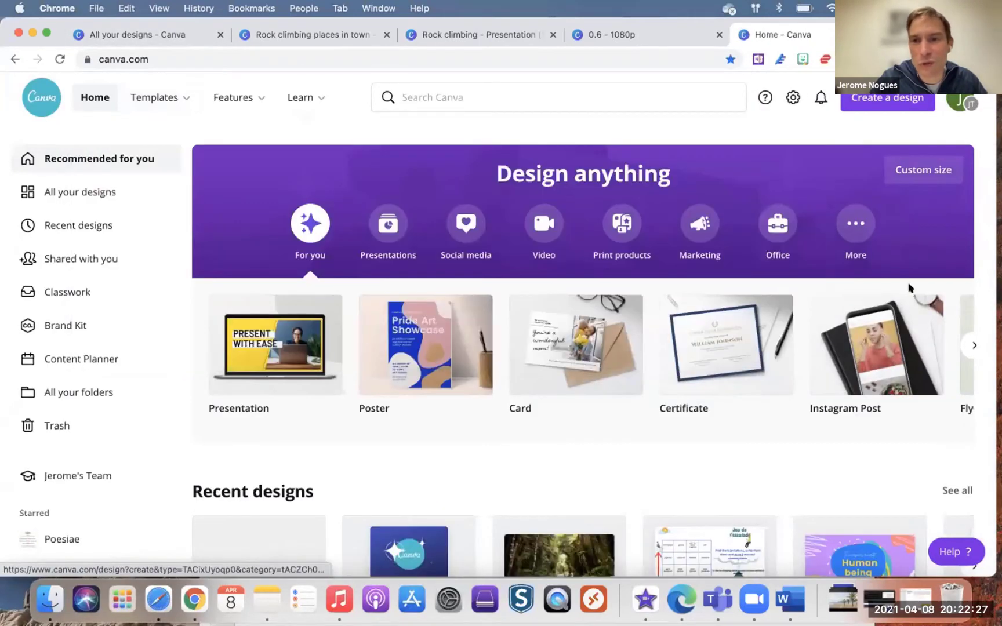
scroll(789, 419, "down", 3)
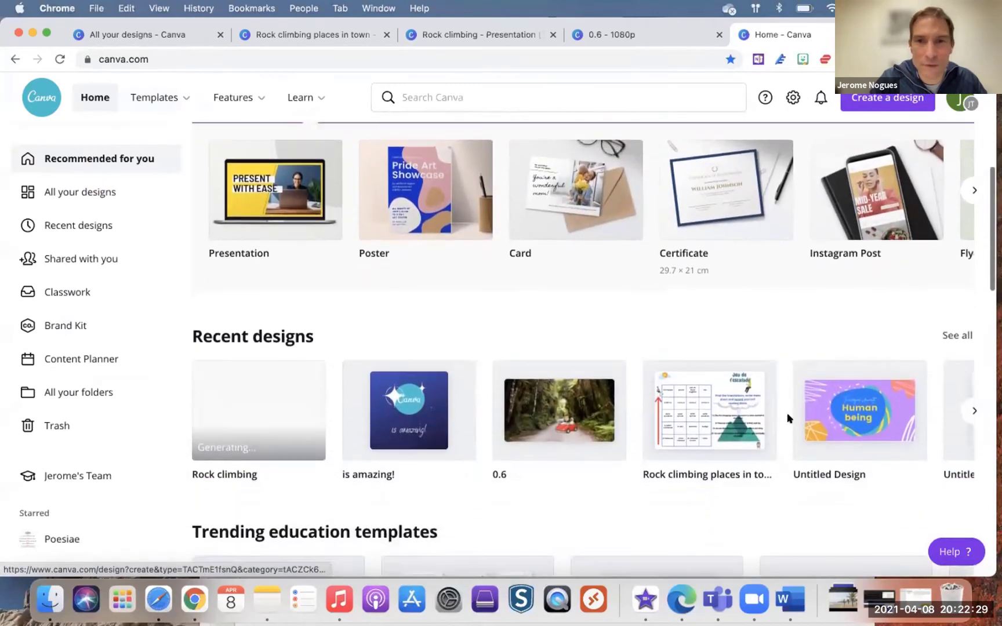
scroll(789, 417, "up", 3)
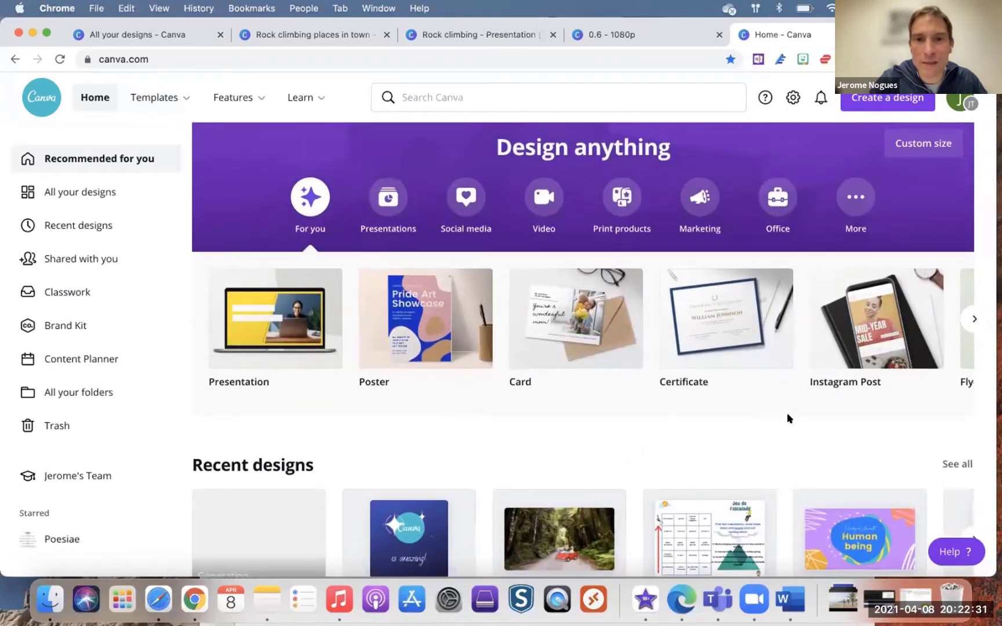
left_click(927, 148)
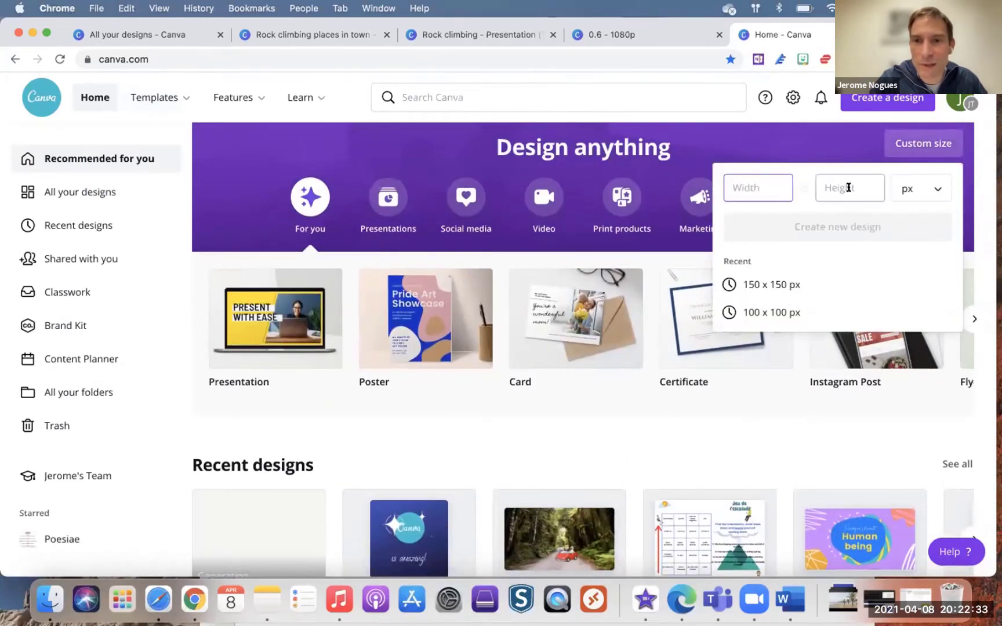
- Search the design types for "video" and create a new Video Collage design
left_click(870, 100)
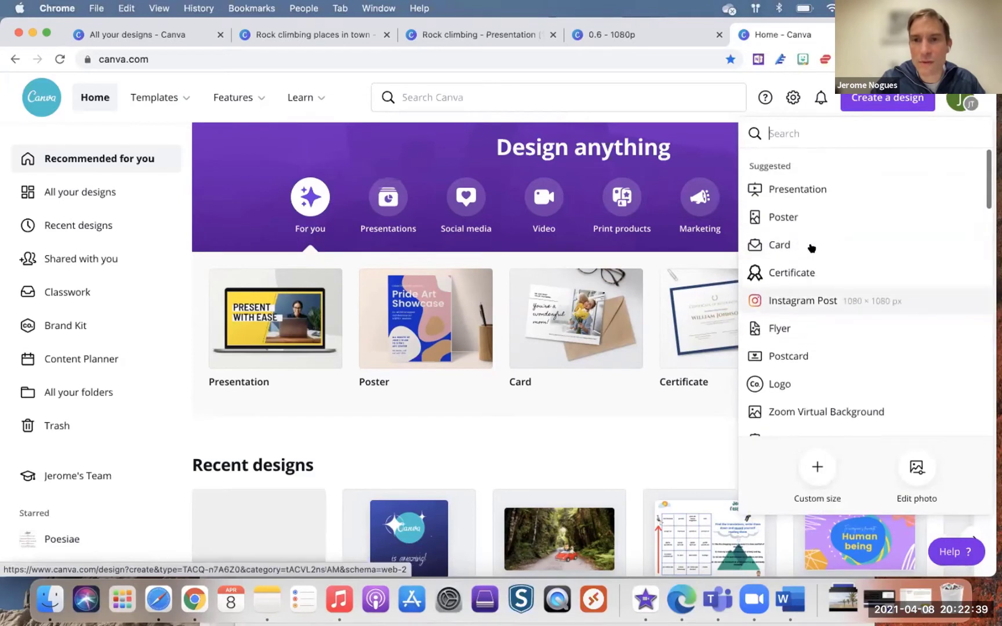
left_click(803, 128)
type("video")
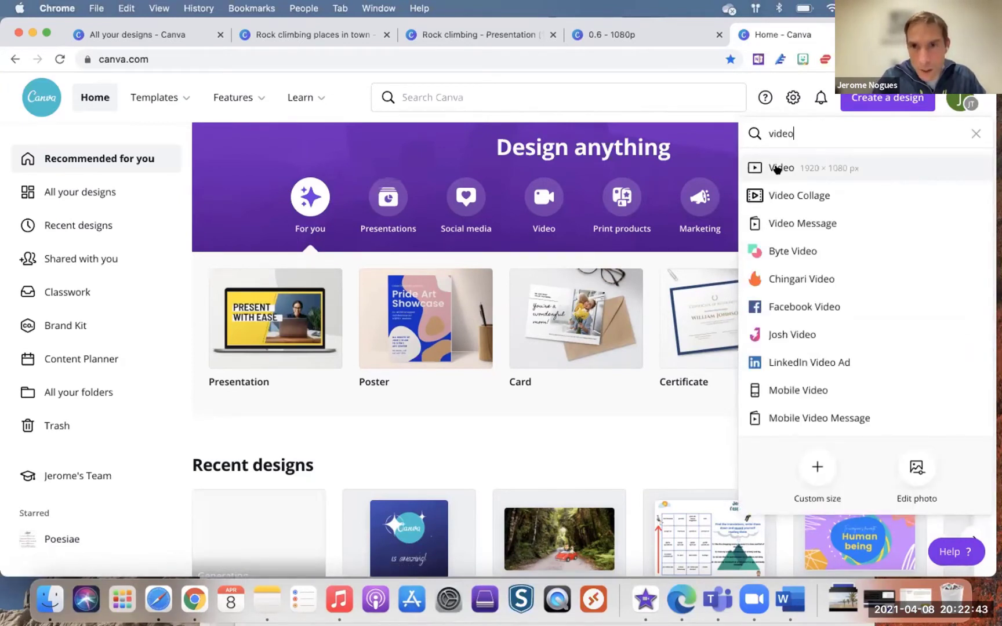
left_click(789, 197)
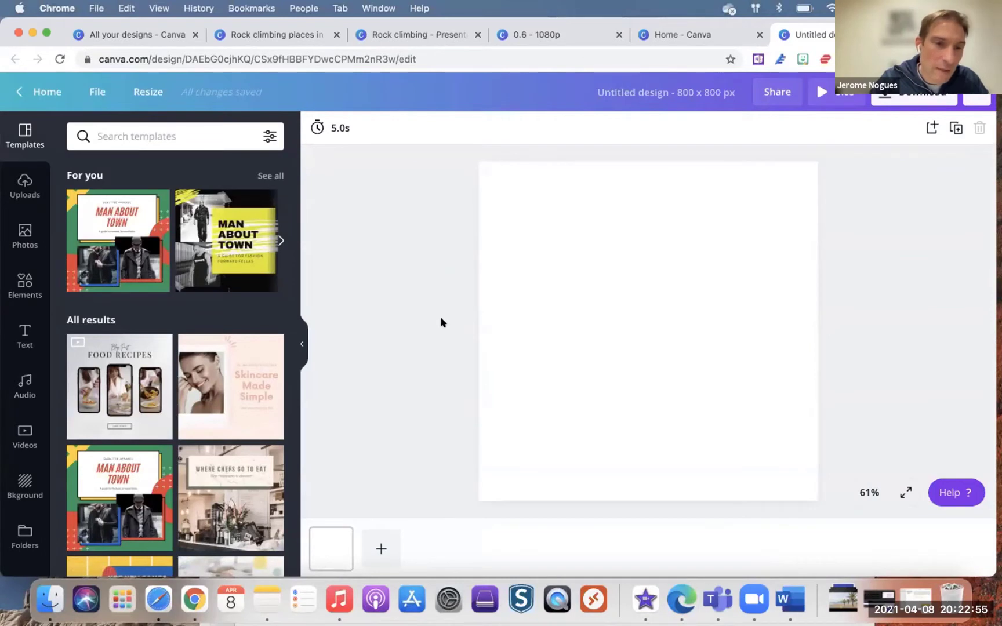
- Apply the "Blog Post Food Recipes" template to the blank page and select its phone-framed videos to inspect them
scroll(193, 353, "down", 3)
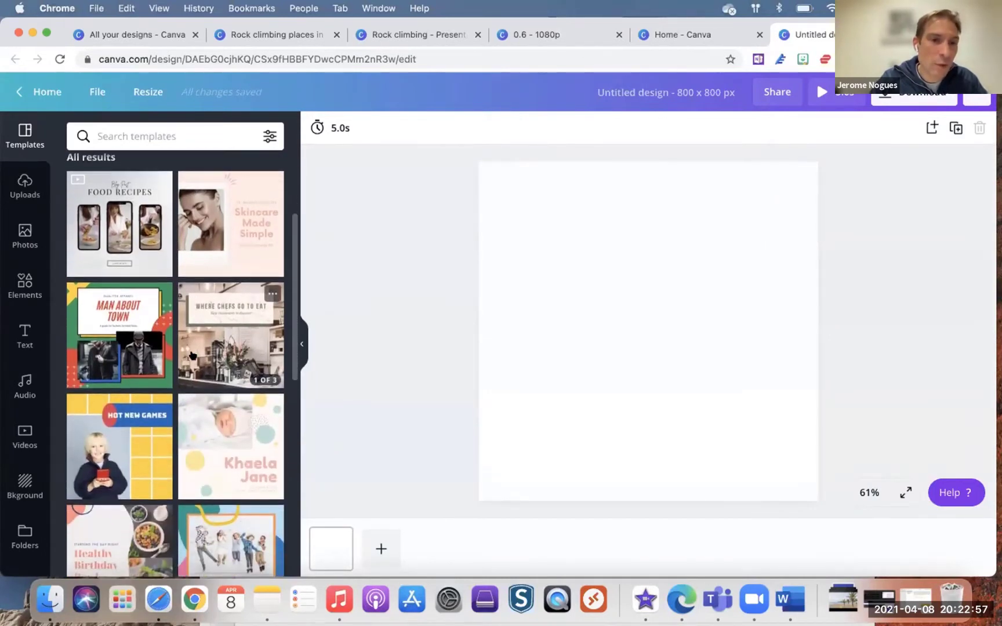
scroll(193, 355, "up", 3)
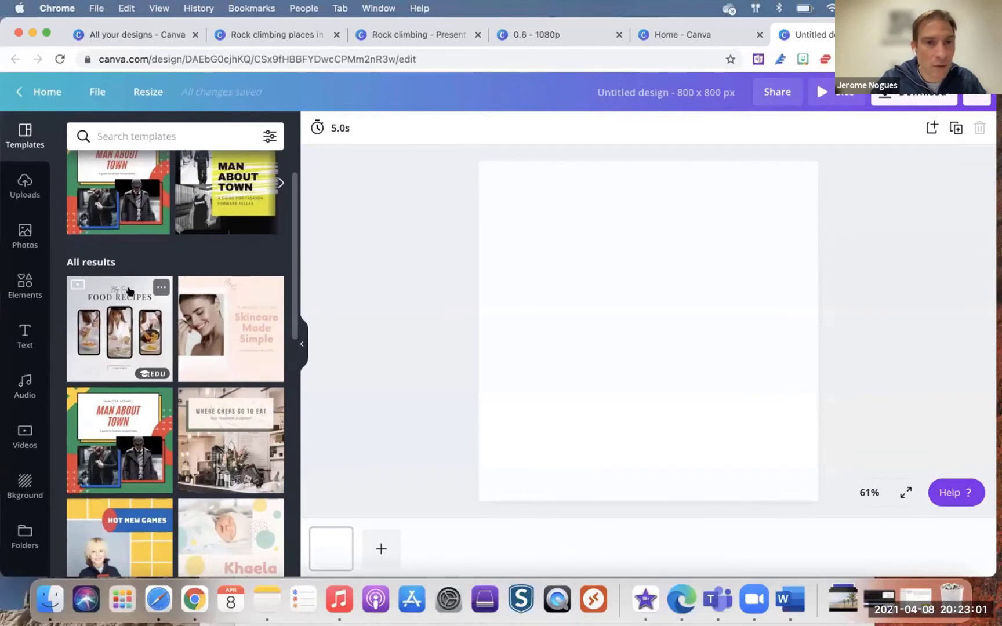
left_click(129, 292)
left_click(499, 353)
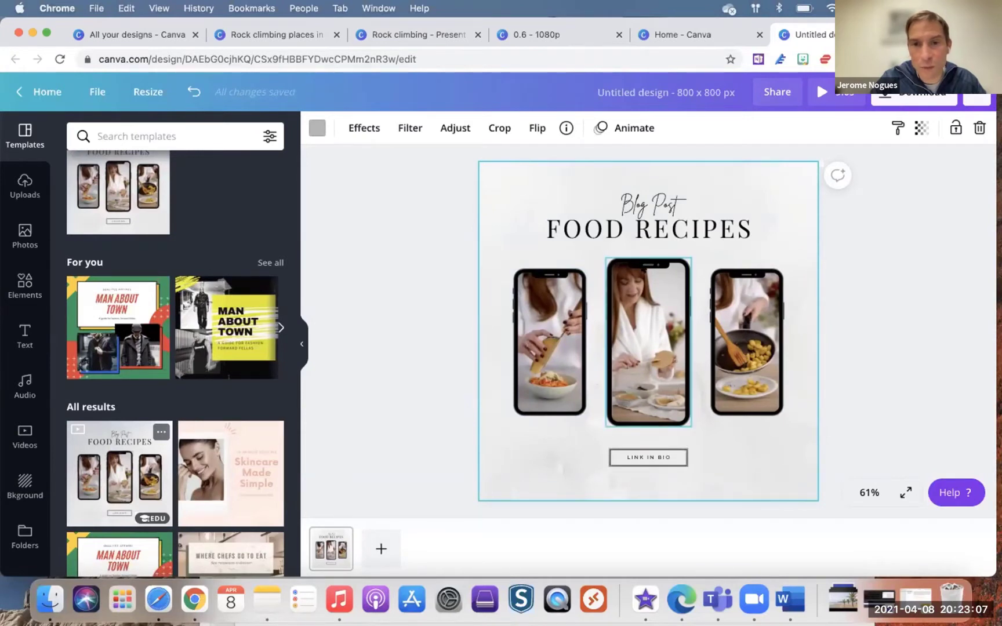
left_click(565, 360)
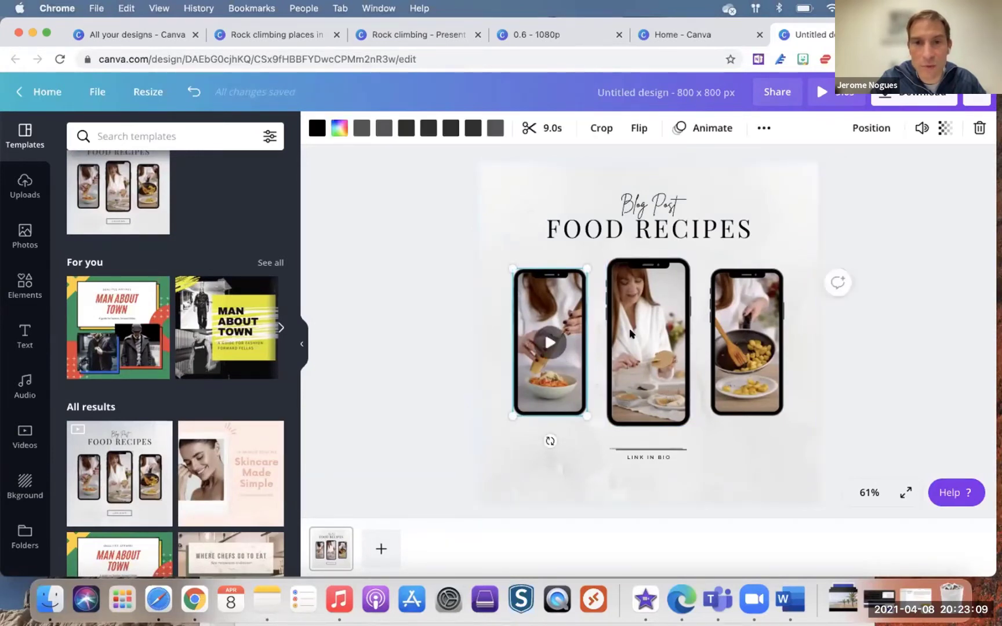
left_click(738, 317)
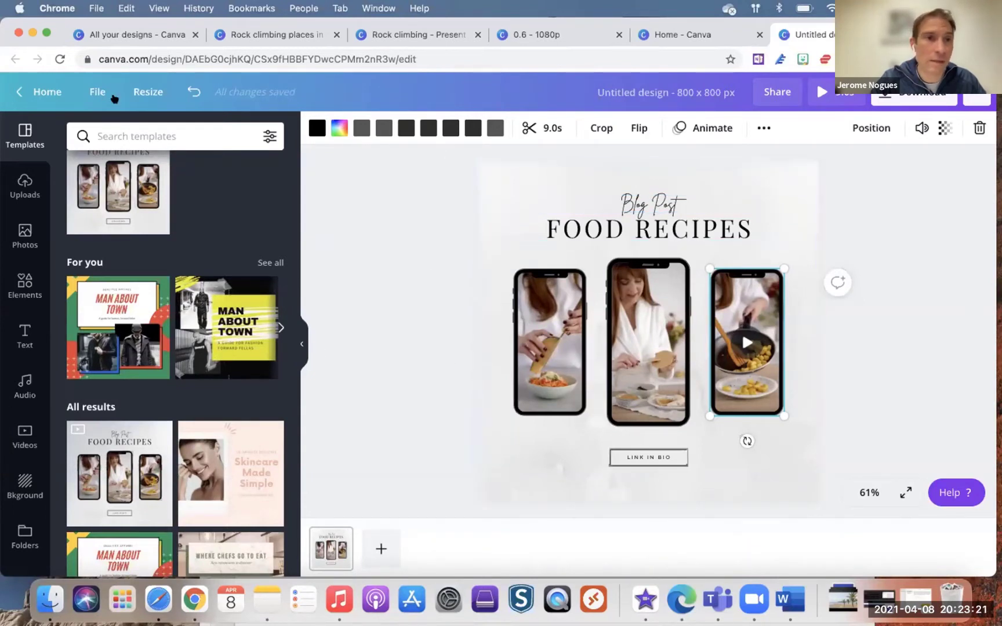
- Return to the home page, search for "vide" and open the Video design type's templates
left_click(39, 90)
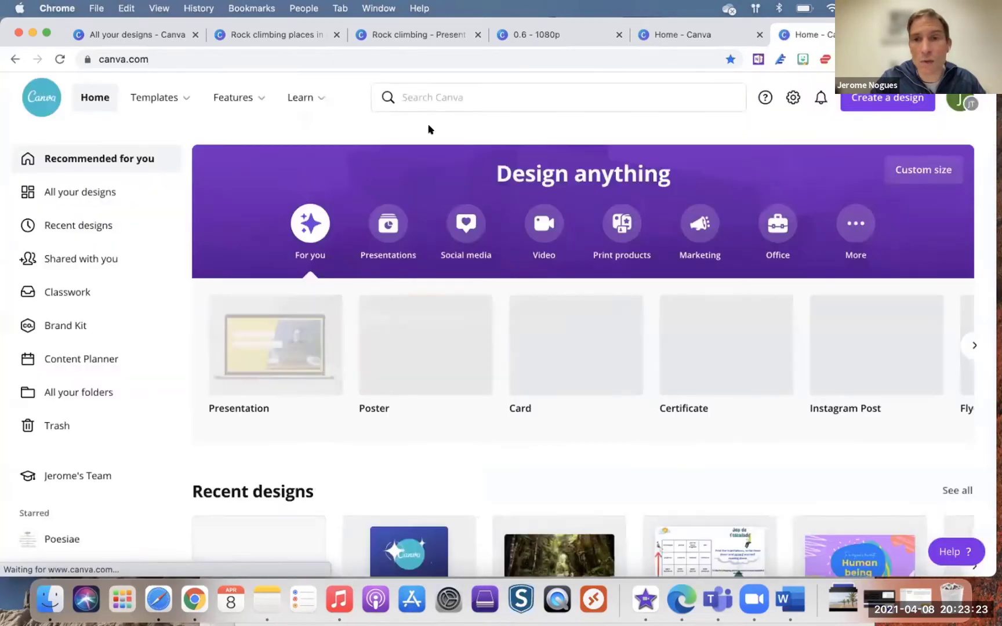
left_click(881, 99)
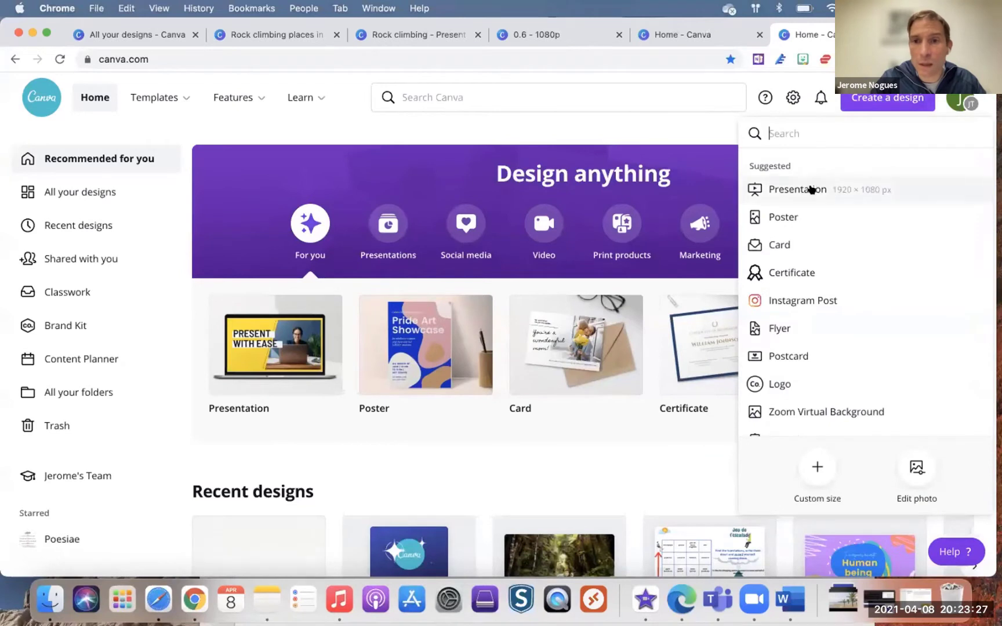
scroll(803, 297, "down", 1)
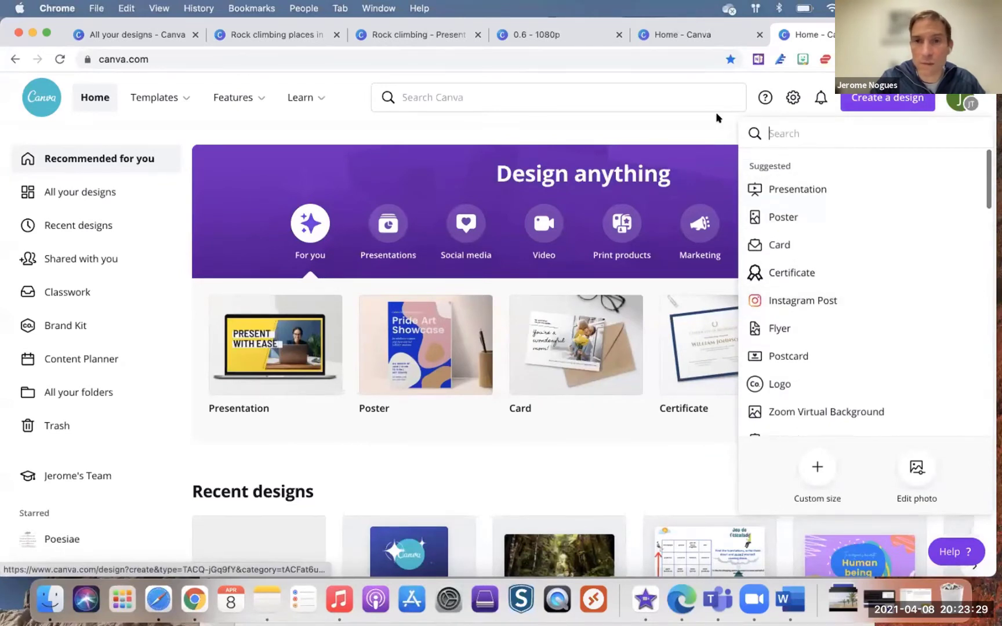
left_click(652, 101)
type("vide")
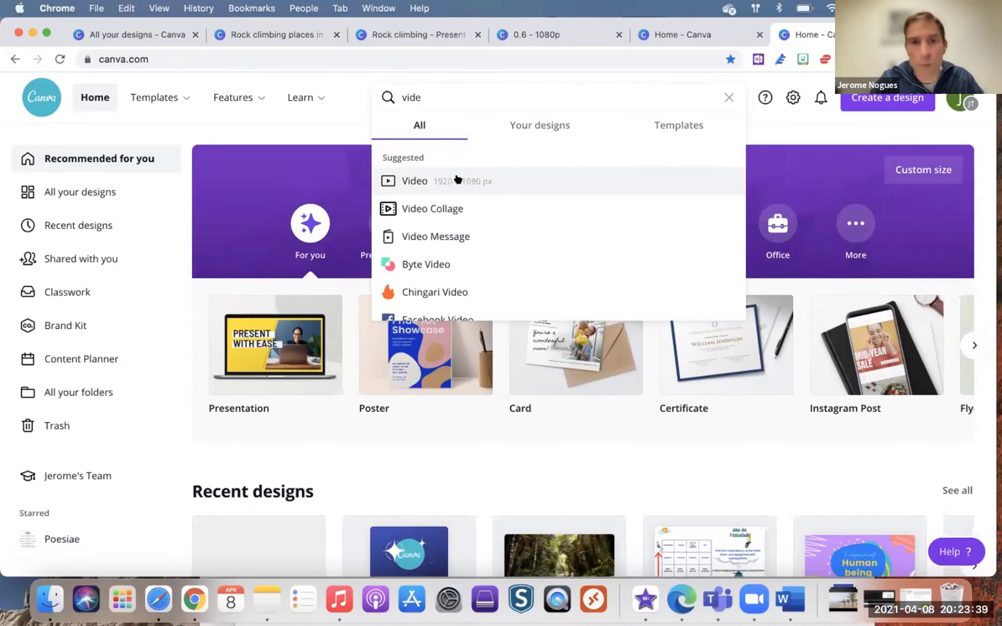
left_click(458, 179)
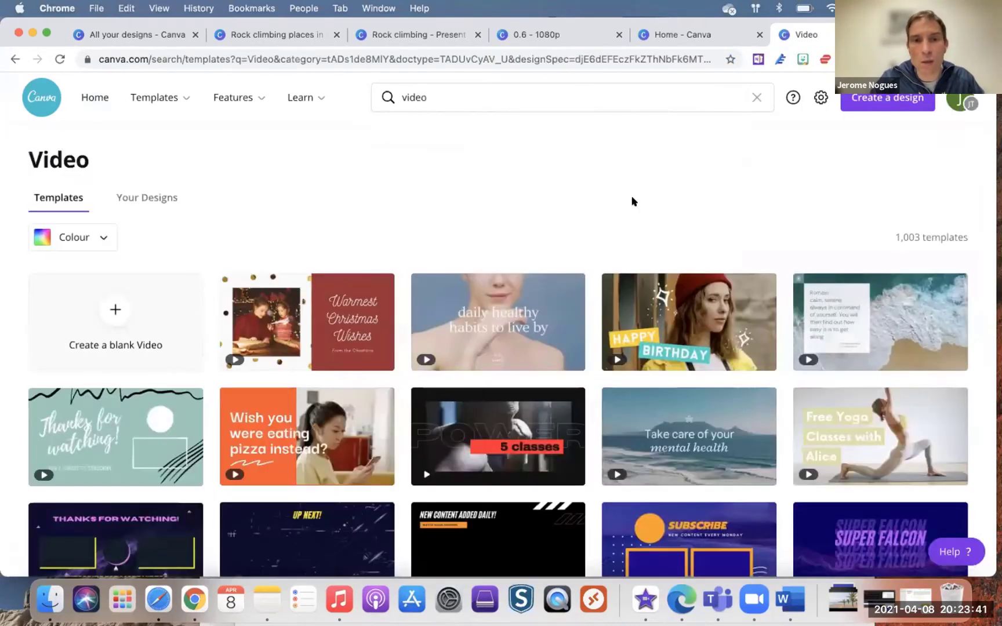
- Browse the video templates, create a blank video design and view its page timing setting without changing it
scroll(632, 201, "down", 2)
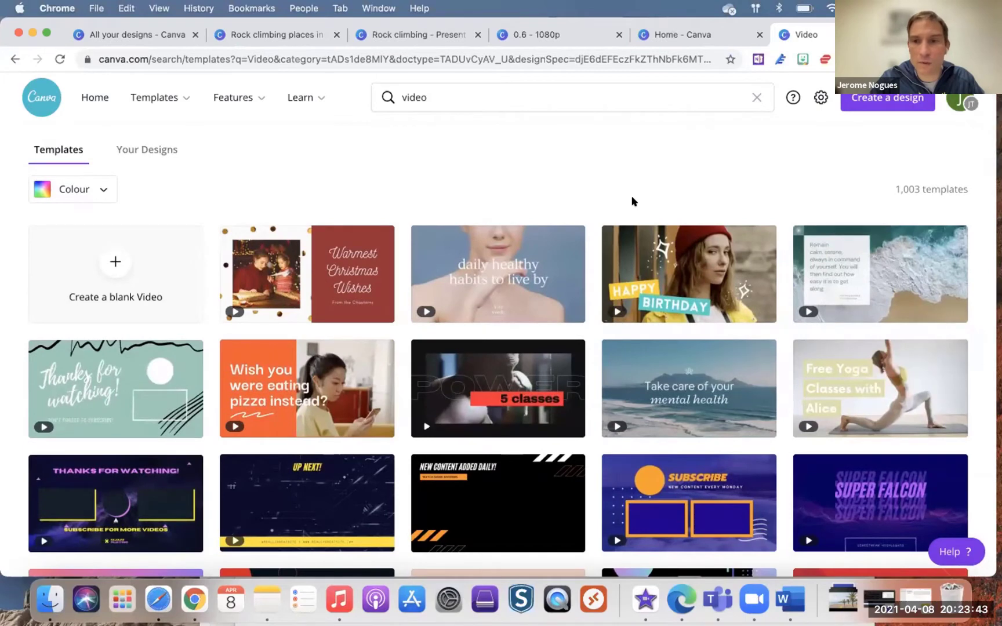
scroll(633, 201, "down", 1)
scroll(522, 430, "down", 2)
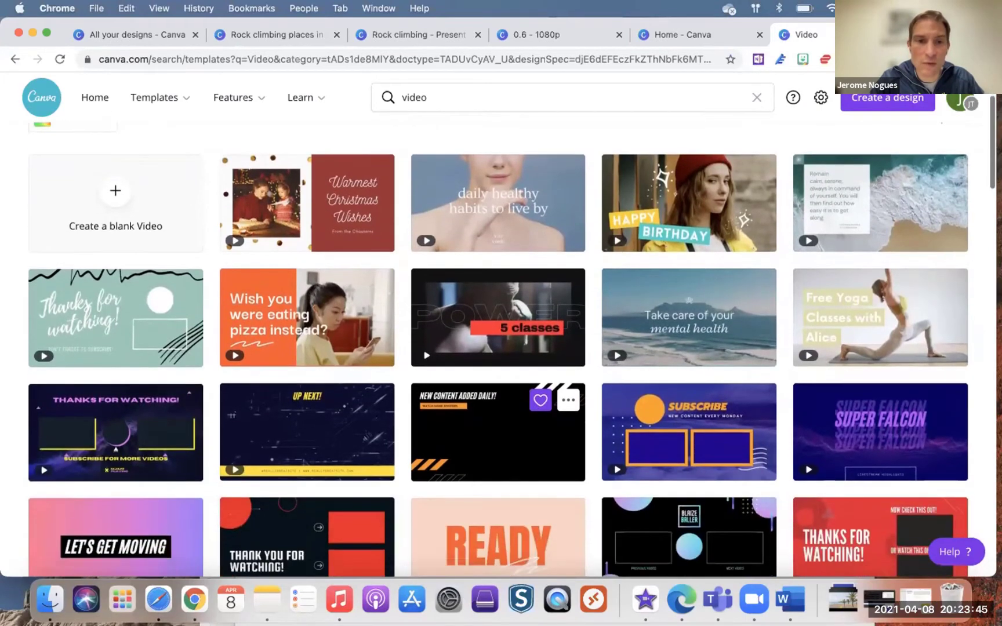
scroll(522, 441, "down", 2)
scroll(522, 441, "up", 4)
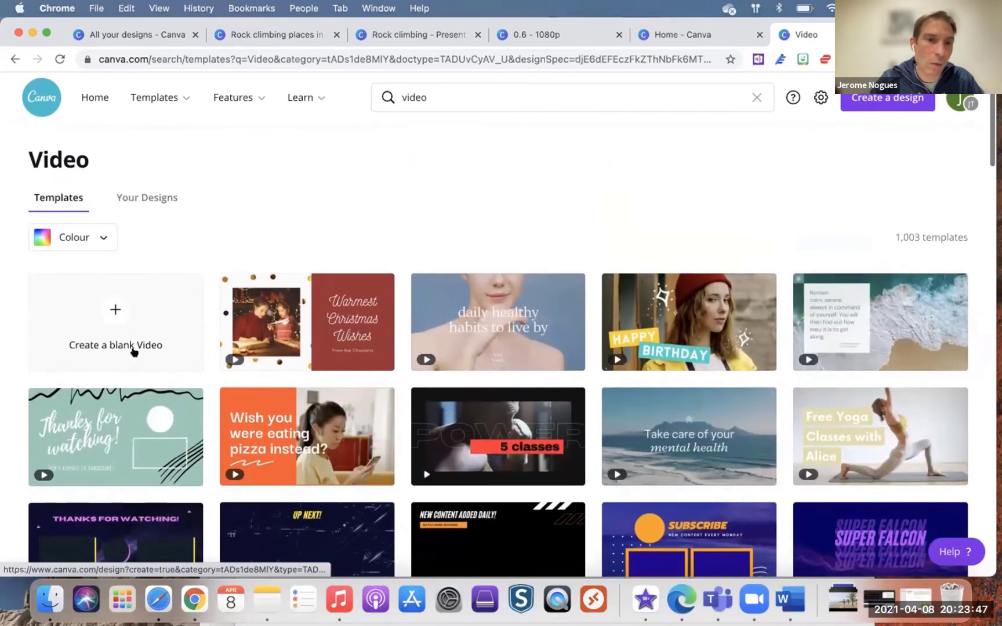
left_click(113, 309)
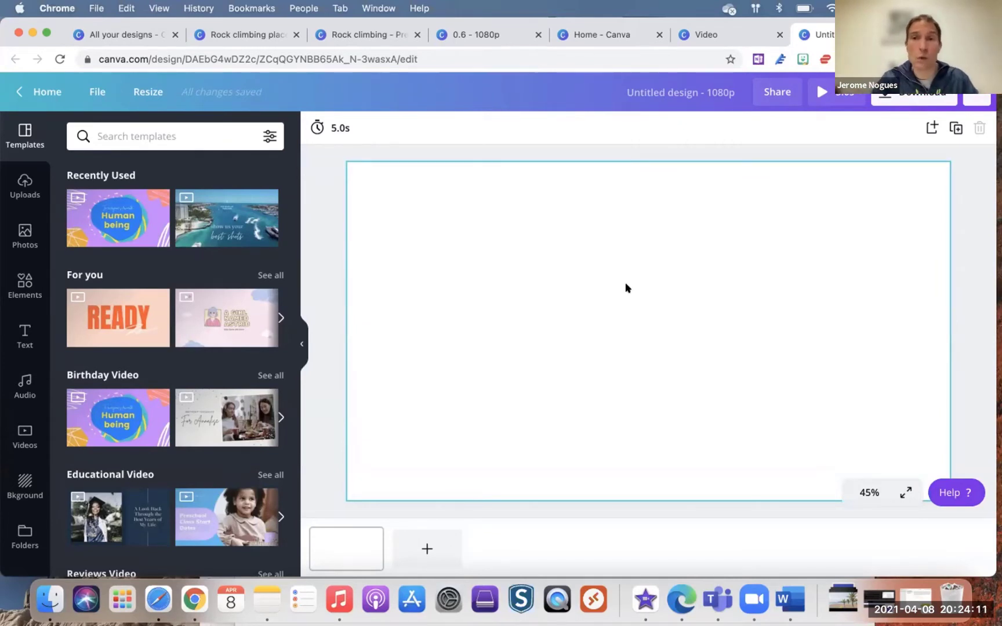
left_click(334, 126)
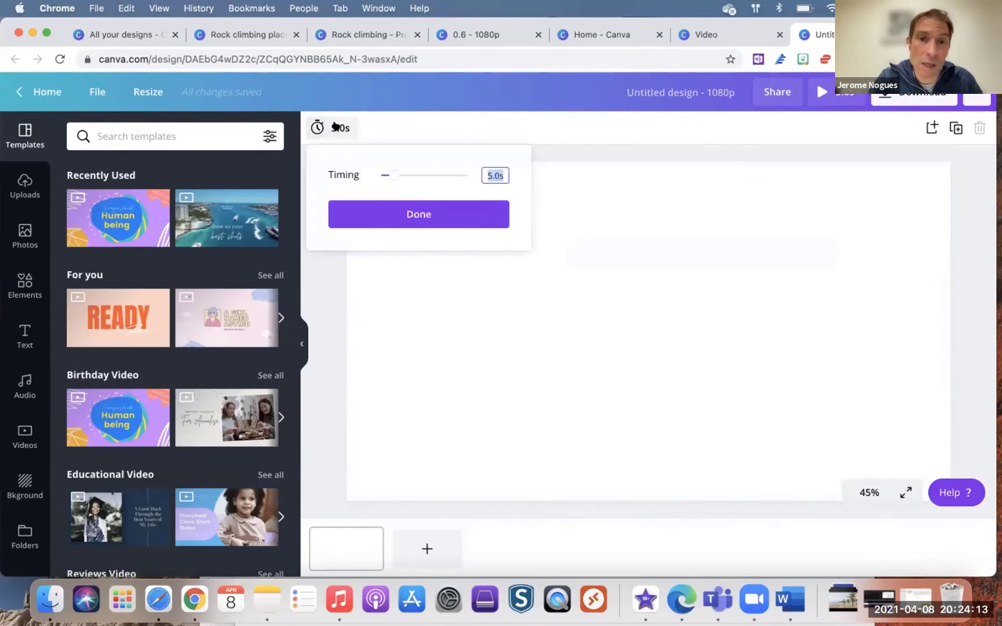
left_click(585, 305)
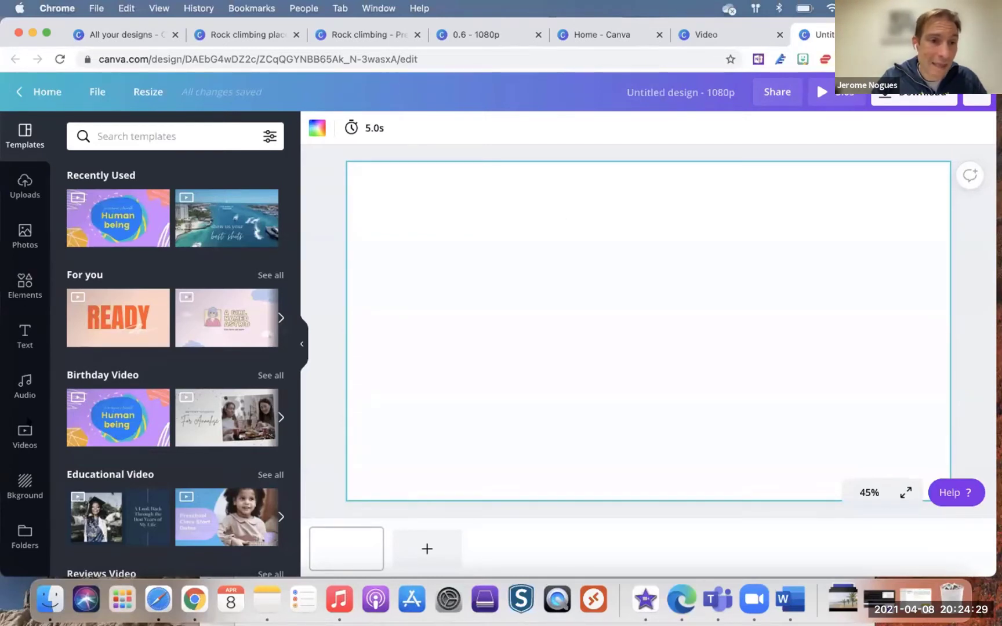
- Search the backgrounds for "desert" and apply the orange dunes image with tyre tracks to the page
left_click(25, 485)
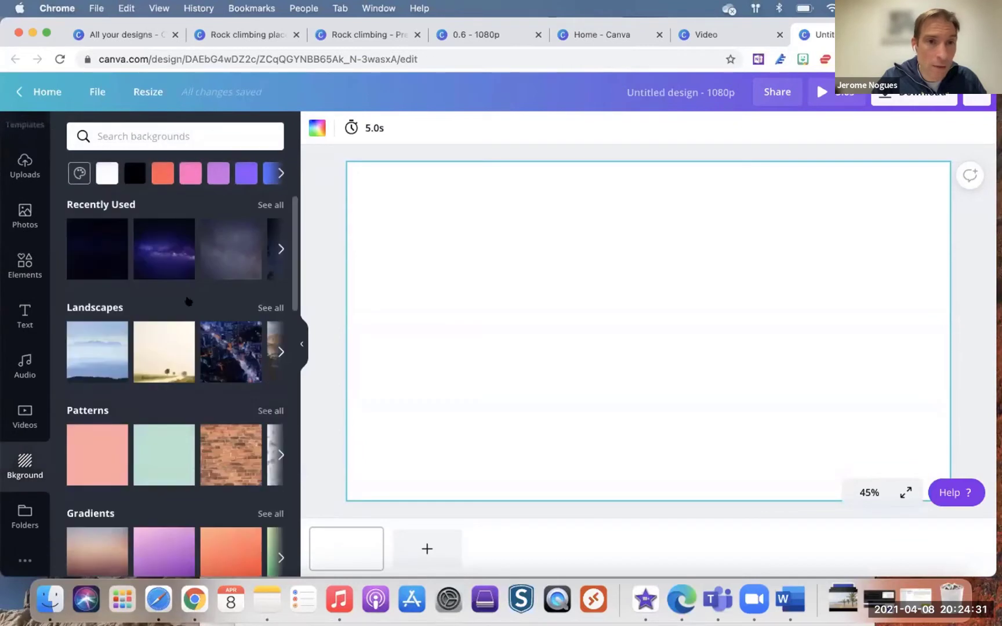
left_click(197, 131)
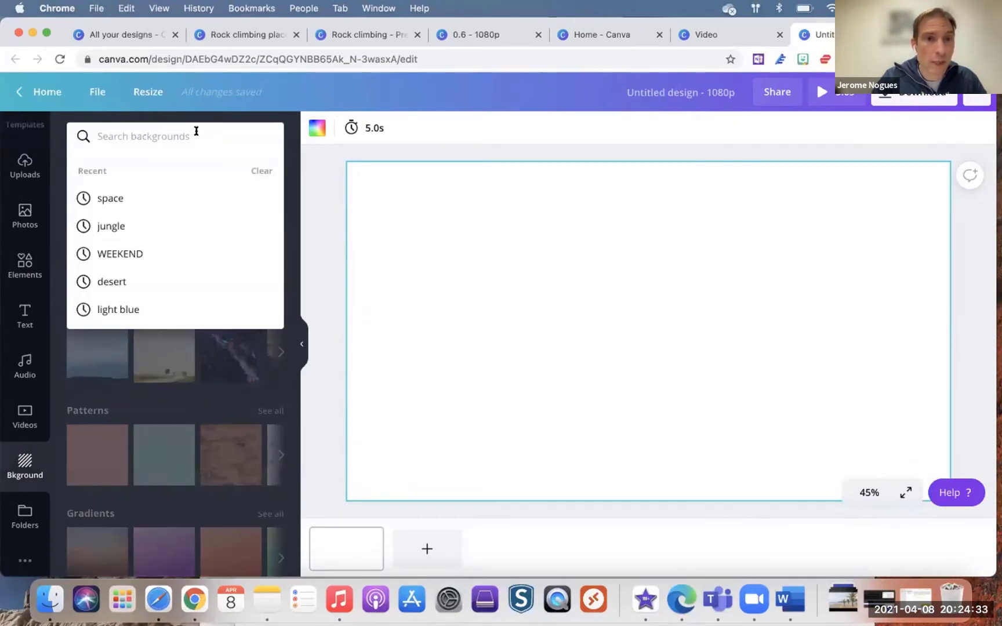
left_click(116, 279)
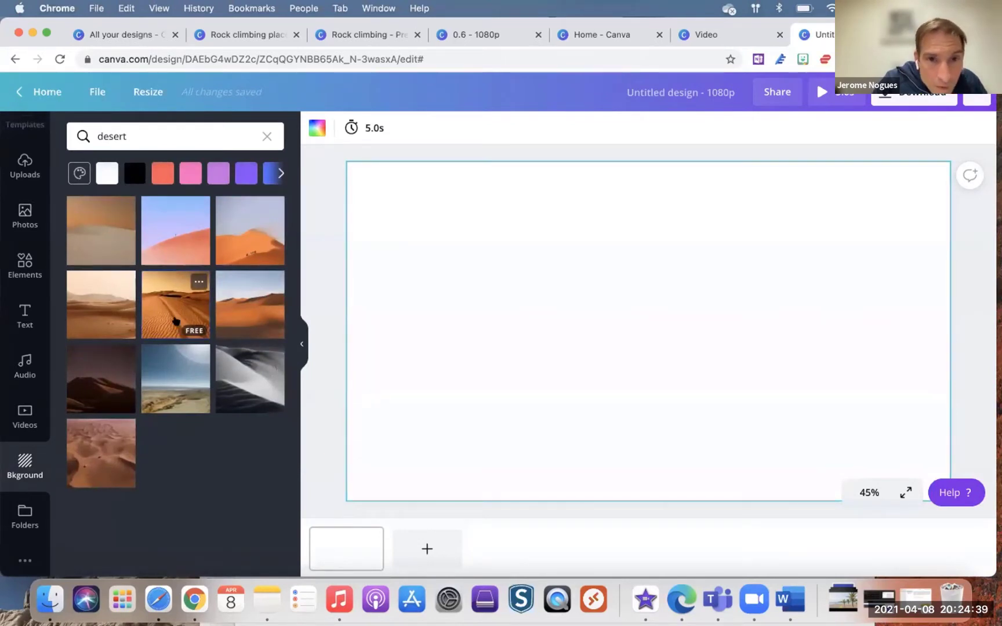
left_click(175, 321)
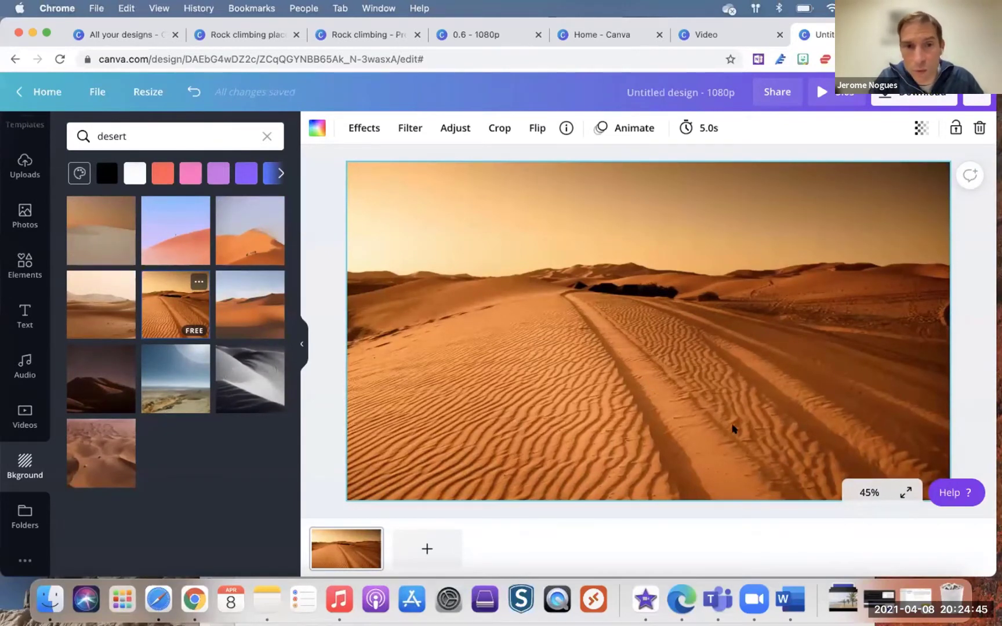
- Find Bitmoji among the additional apps and integrations and open it
scroll(32, 452, "down", 1)
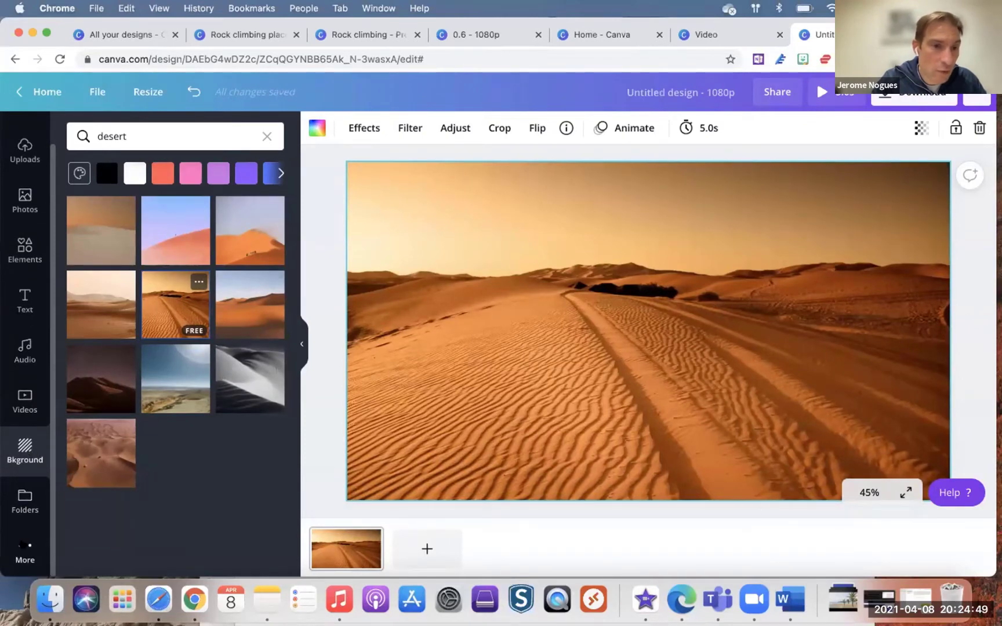
left_click(23, 547)
scroll(107, 486, "down", 2)
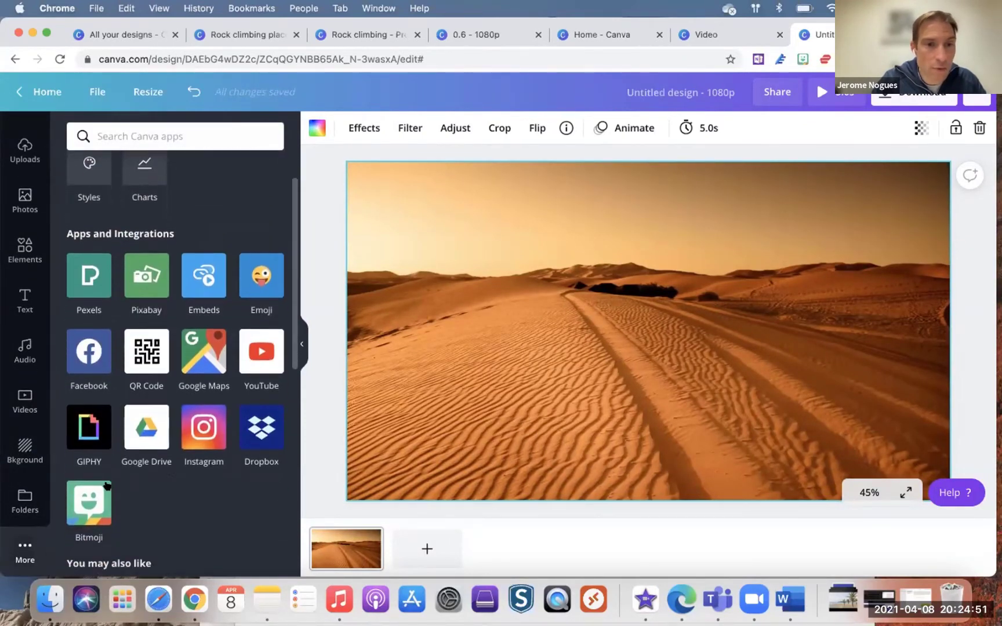
scroll(151, 476, "down", 1)
left_click(100, 489)
left_click(125, 479)
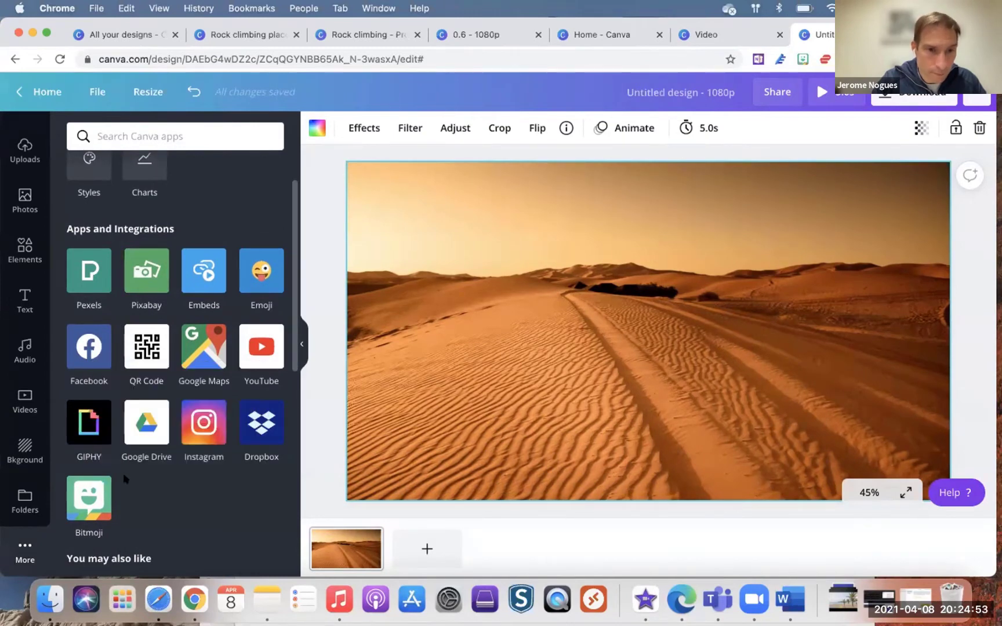
left_click(92, 511)
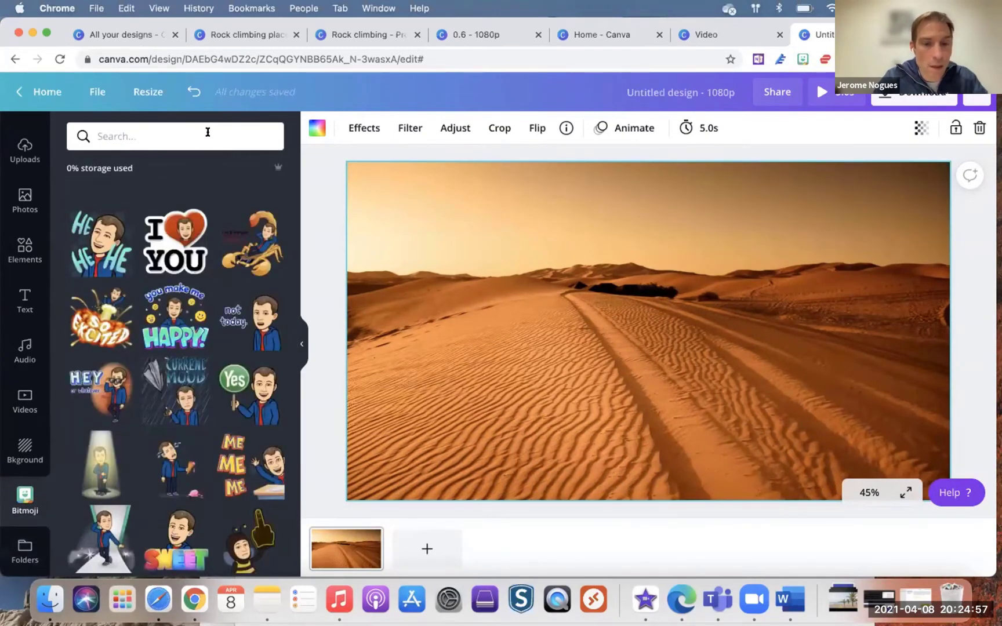
- Search the Bitmoji images for "car" and add the avatar driving a yellow car to the desert page
left_click(208, 133)
type("car")
key("Return")
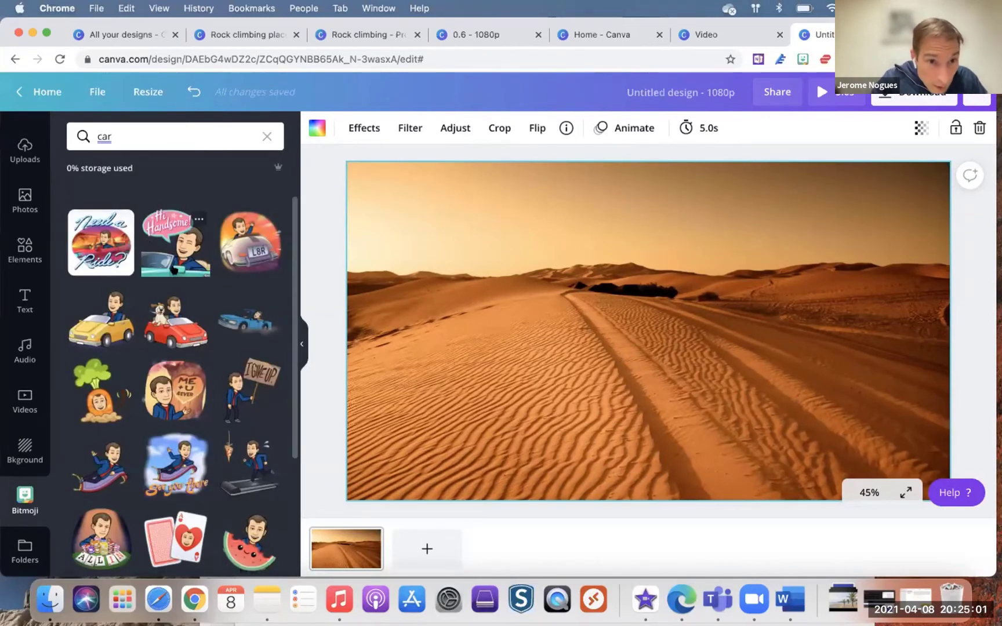
left_click(106, 336)
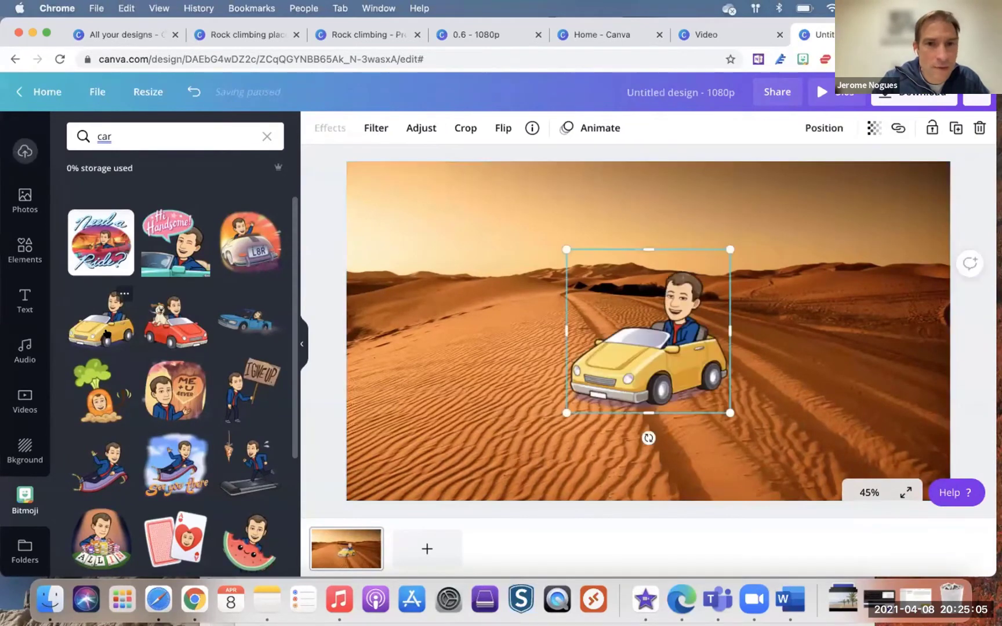
- Tilt the yellow car by about -6°, shrink it and place it near the right edge of the desert page
left_click_drag(650, 367, 656, 293)
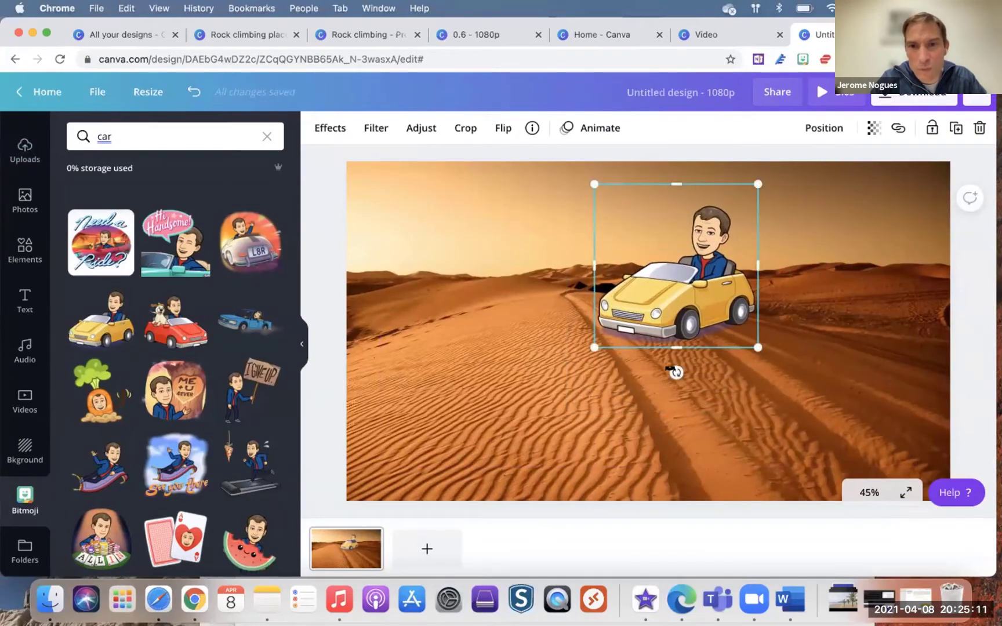
left_click_drag(676, 373, 720, 410)
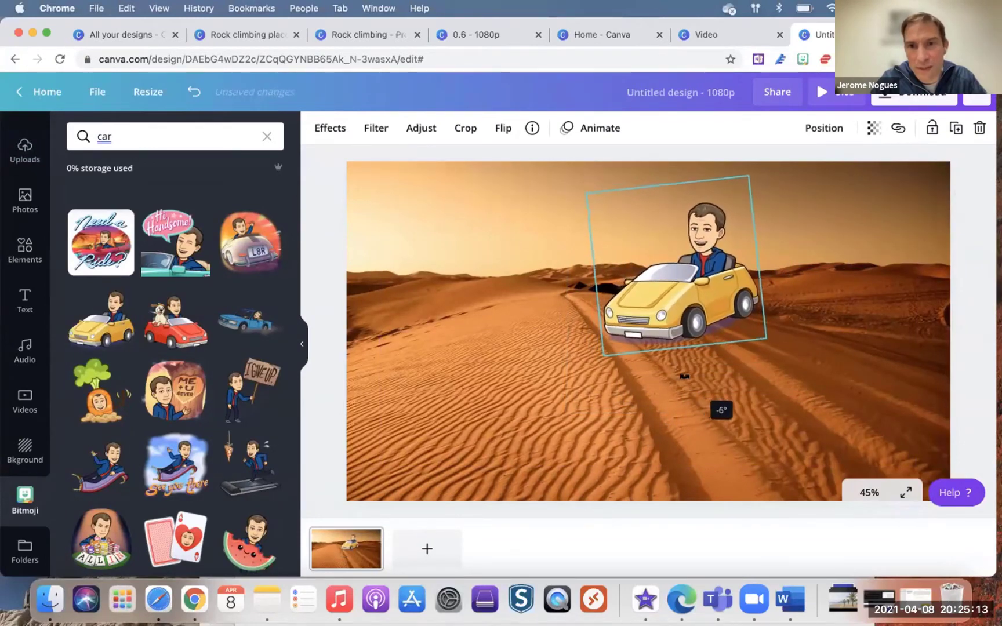
left_click_drag(682, 297, 863, 306)
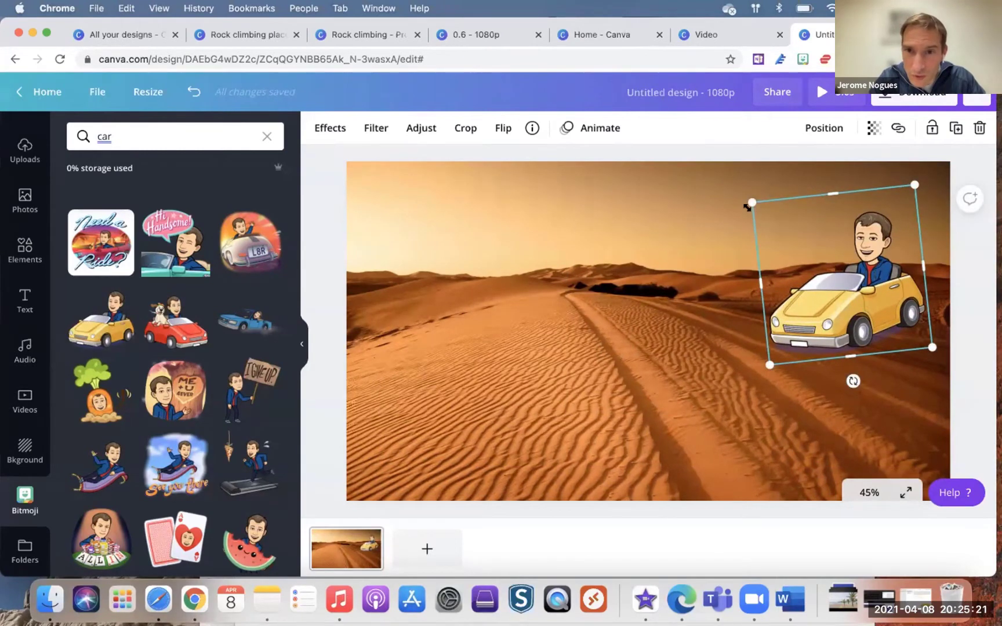
left_click_drag(748, 199, 793, 236)
left_click_drag(840, 290, 830, 310)
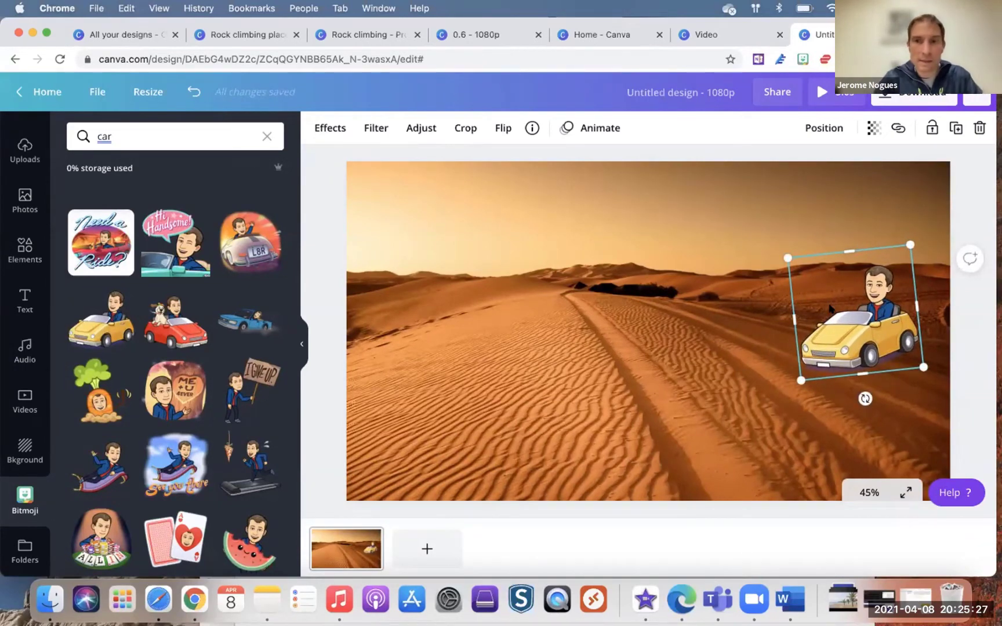
- Search the elements for "smoke" and filter the results to animated items only
left_click(170, 133)
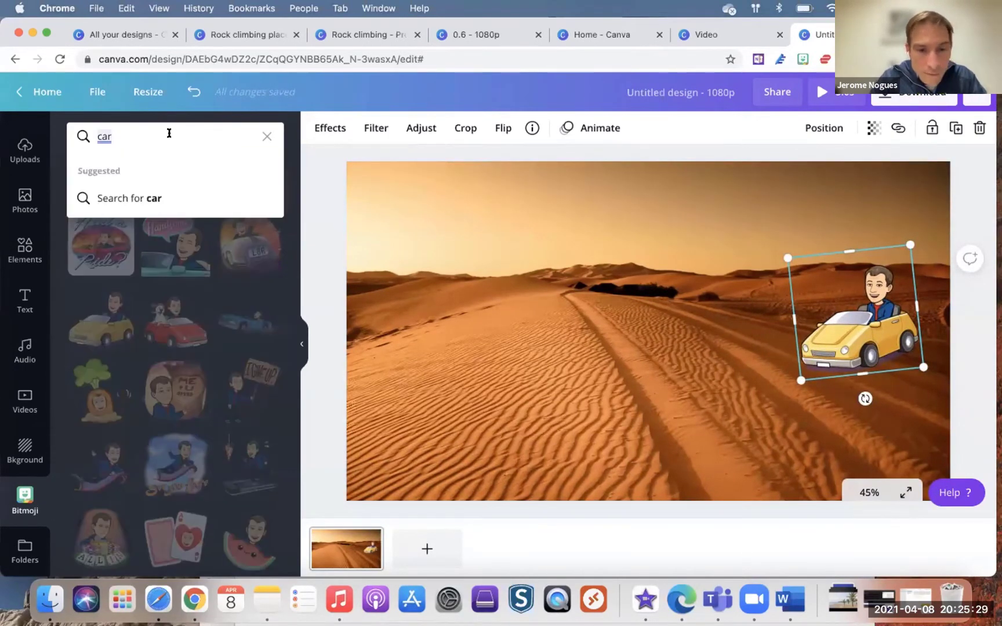
left_click(25, 249)
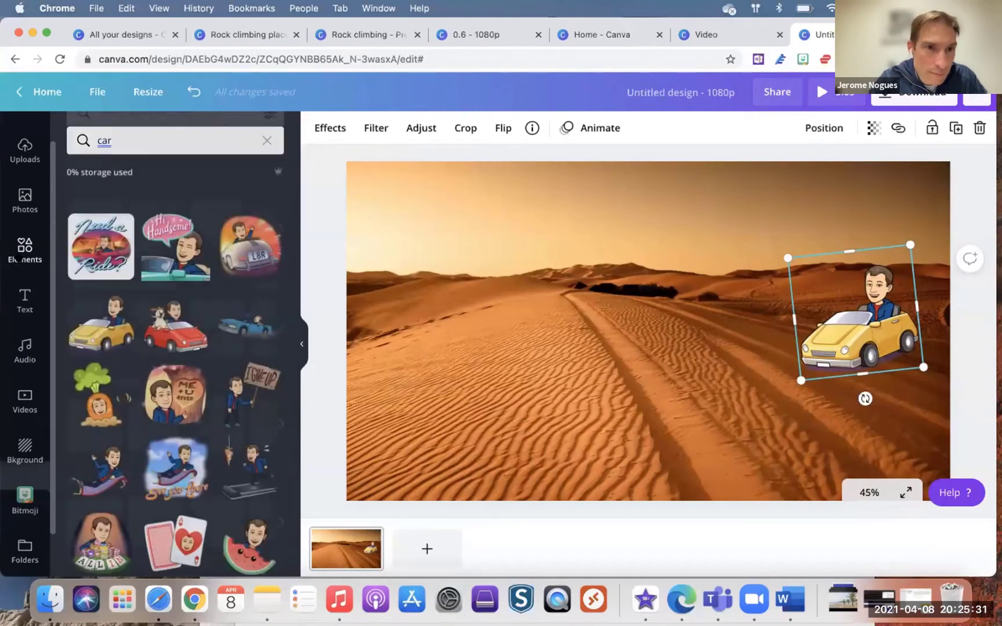
left_click(182, 137)
type("smoke")
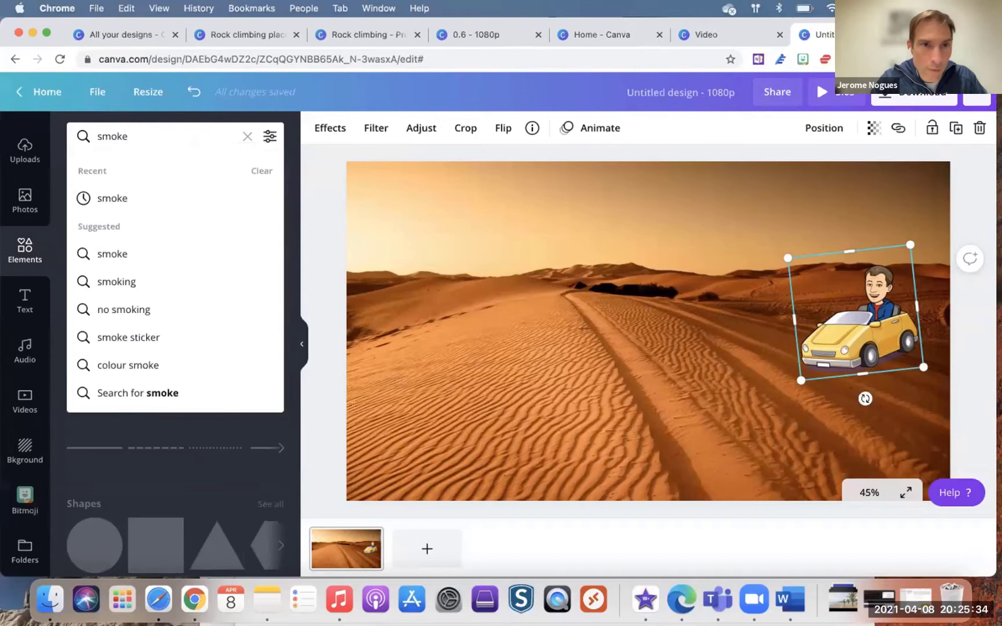
key("Return")
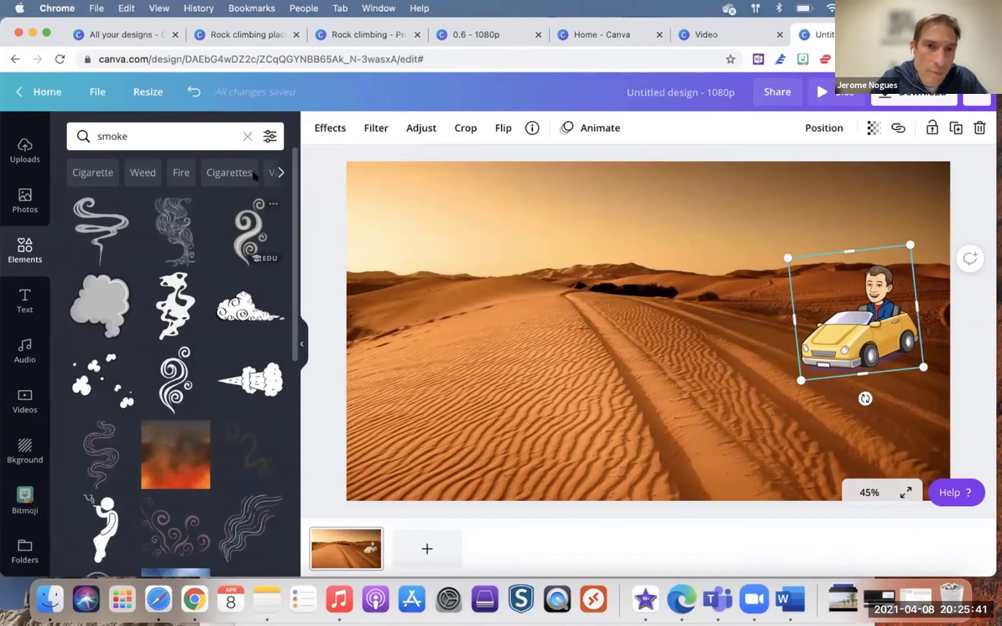
left_click(269, 136)
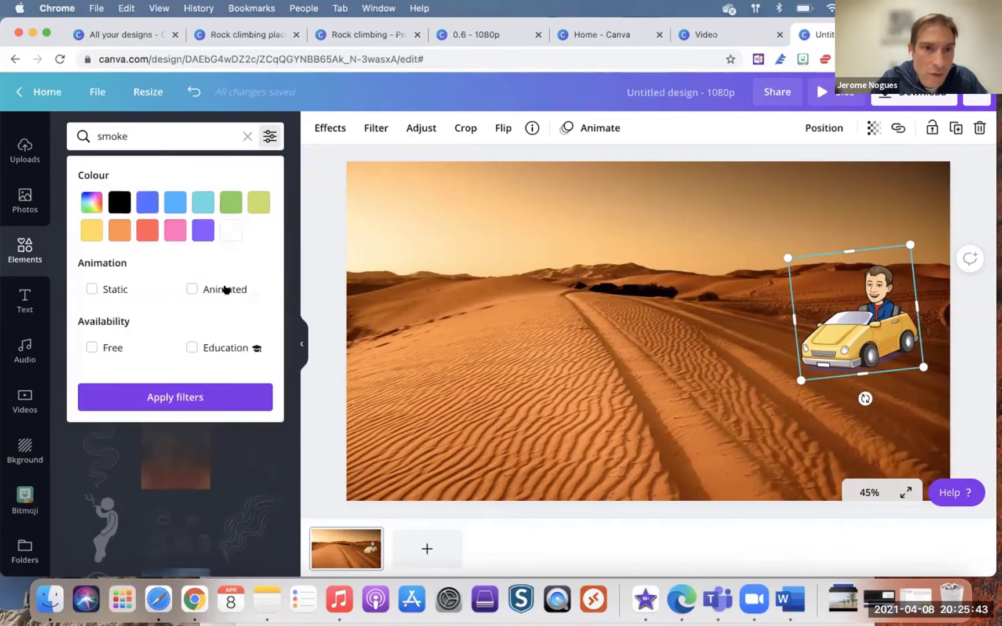
left_click(225, 290)
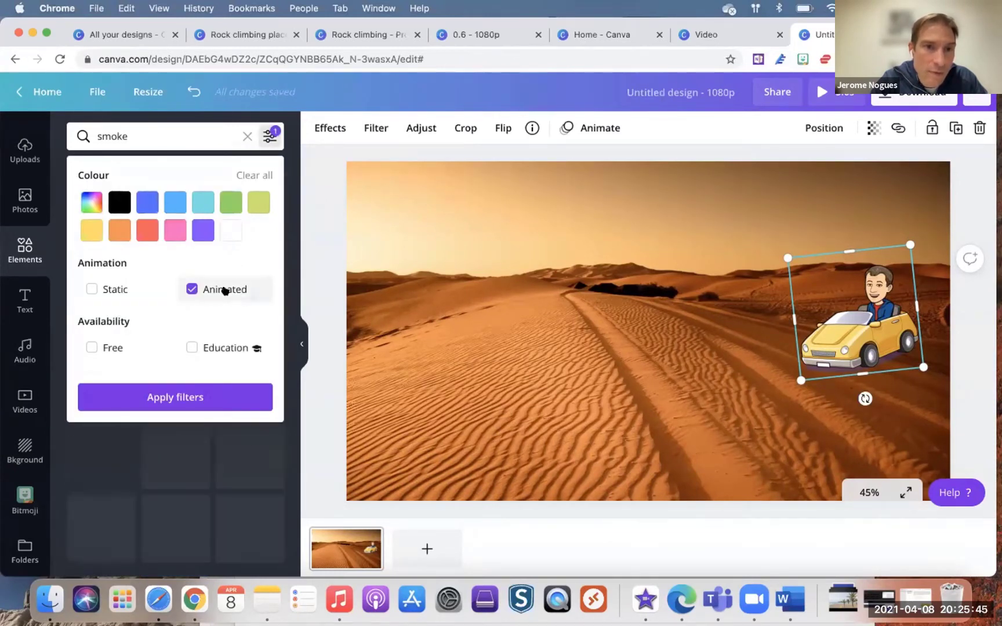
left_click(179, 398)
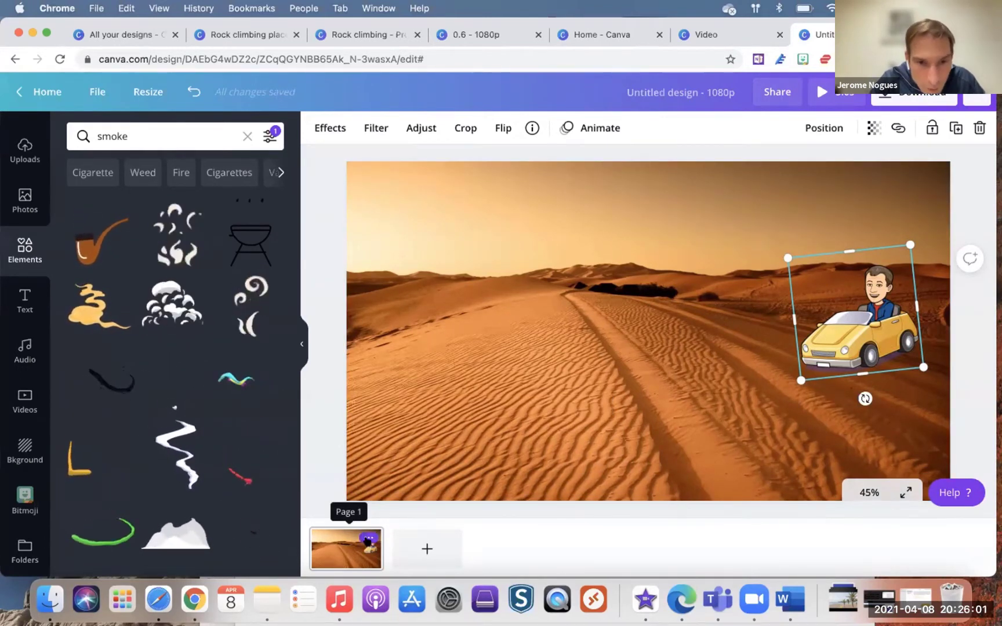
- Duplicate the first page and move the car on the copy onto the tyre tracks in the lower middle
left_click(368, 541)
left_click(429, 445)
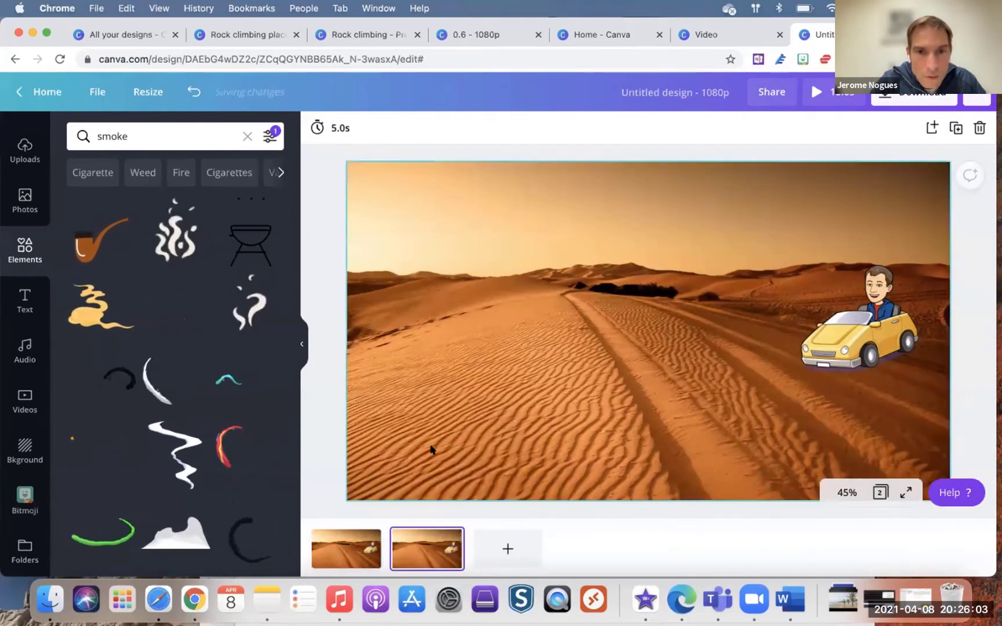
left_click(673, 412)
left_click(839, 351)
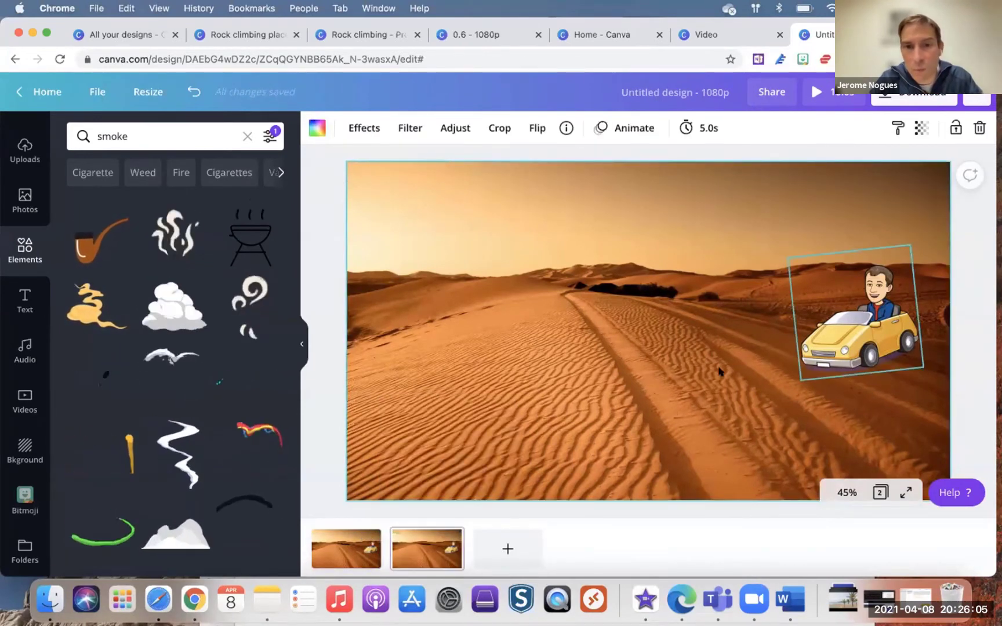
left_click_drag(847, 332, 629, 399)
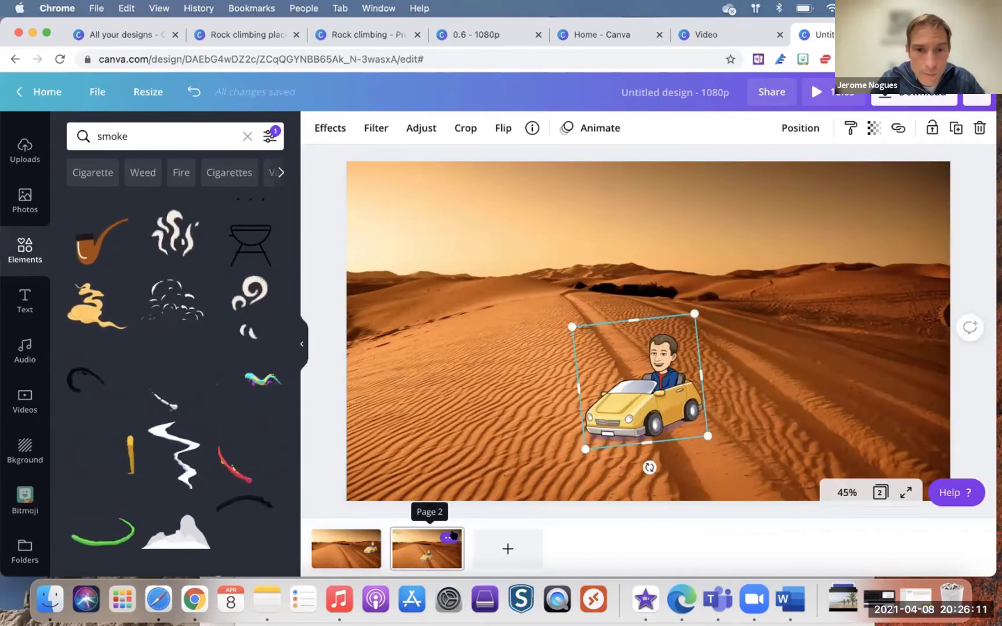
- Duplicate page 2 and move the car on the new page mostly off the lower-left corner
left_click(452, 537)
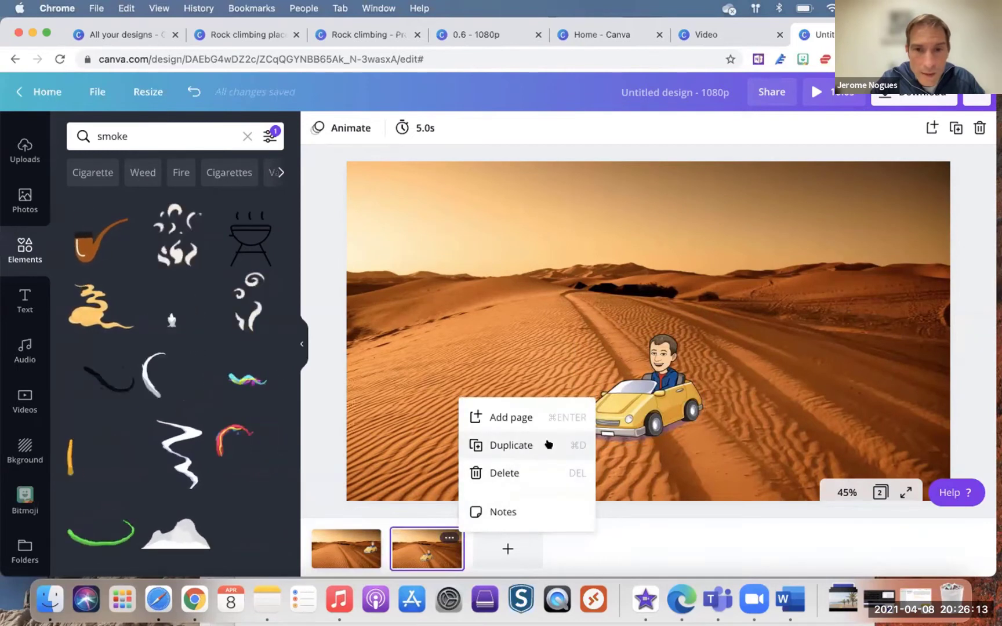
left_click(511, 444)
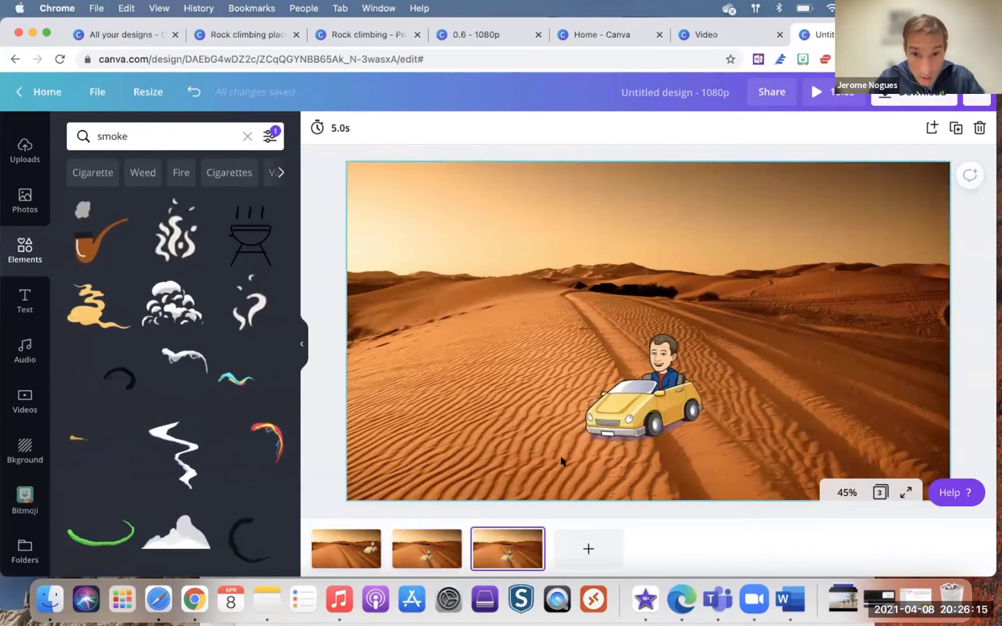
left_click(648, 401)
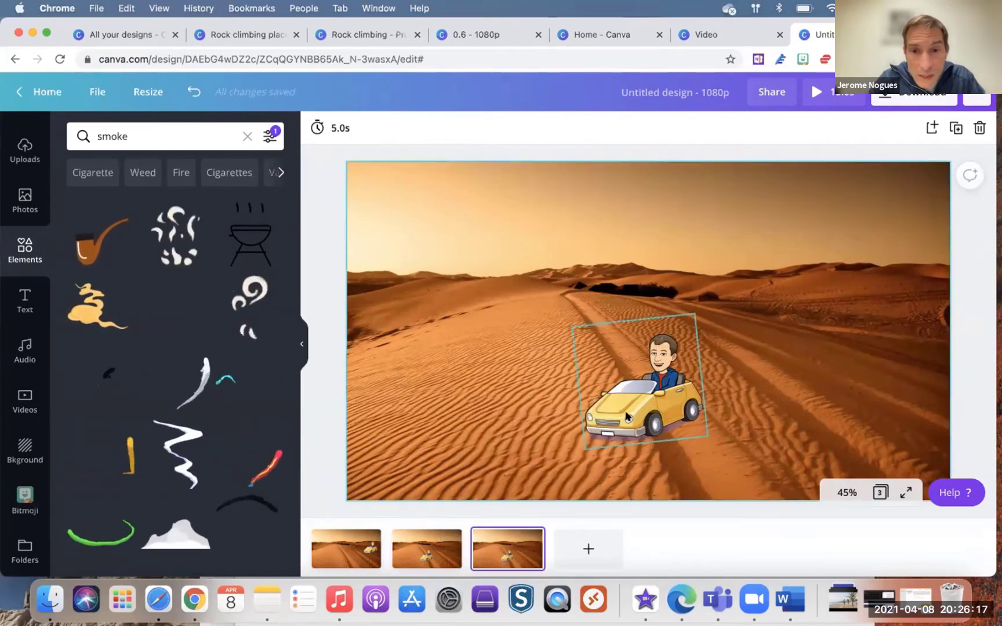
left_click_drag(650, 395, 327, 496)
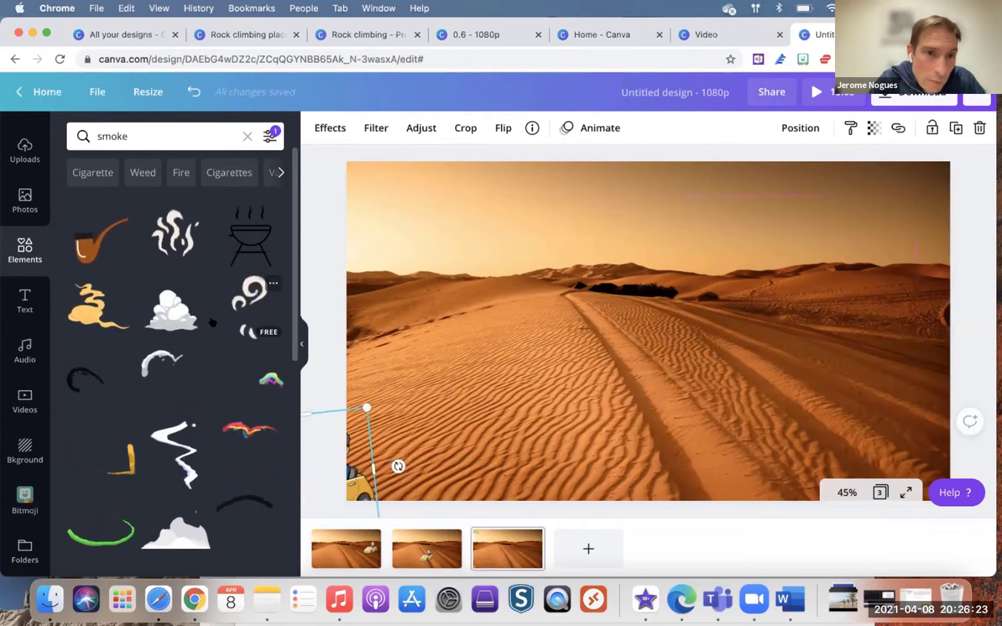
- Add the animated white smoke cloud to page 3, shrink and rotate it, and place it behind the car
left_click(178, 314)
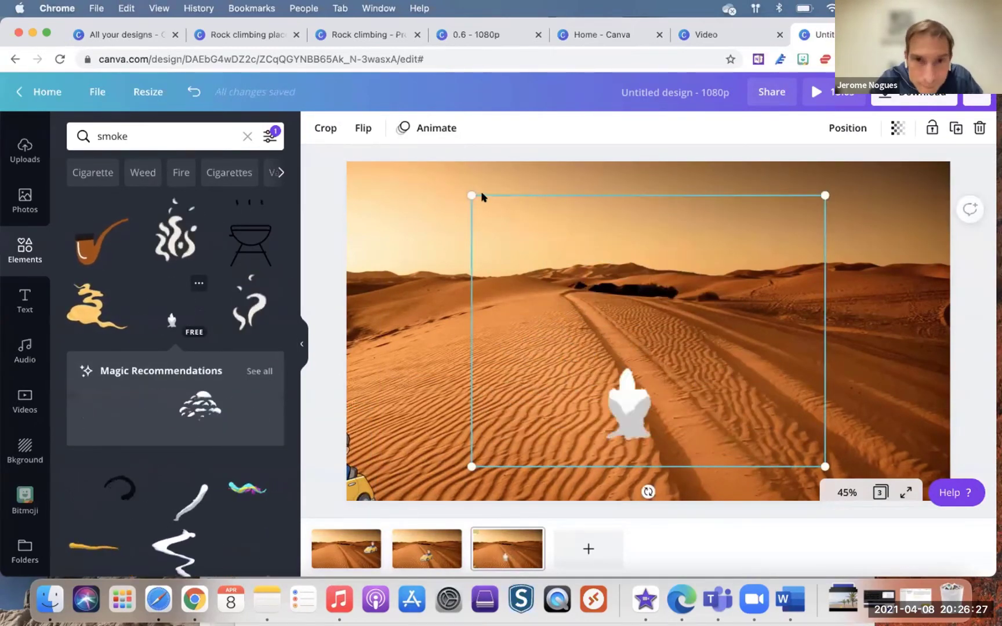
left_click_drag(472, 195, 702, 374)
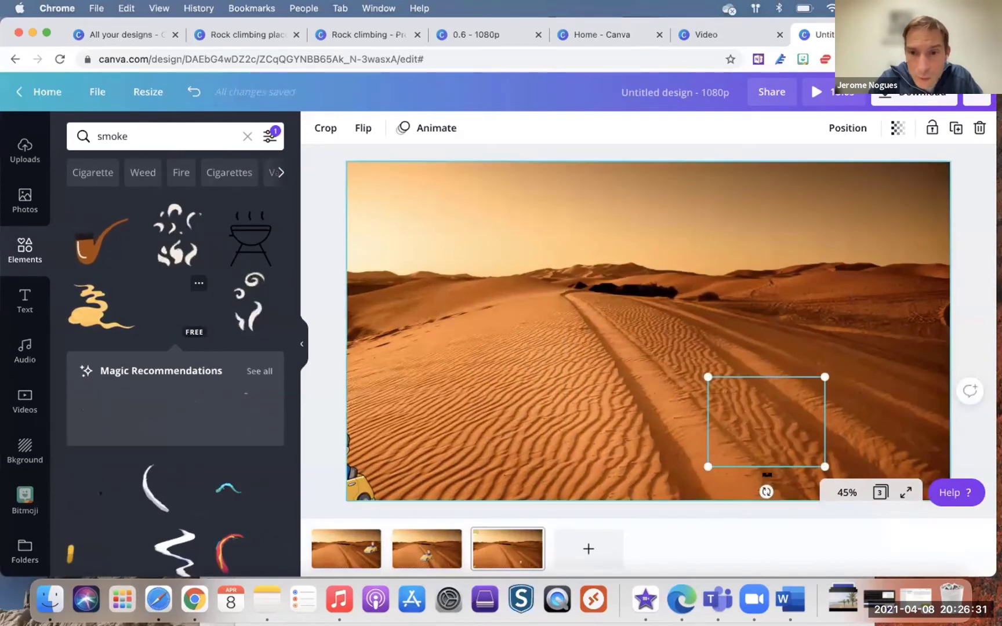
left_click_drag(767, 487, 697, 439)
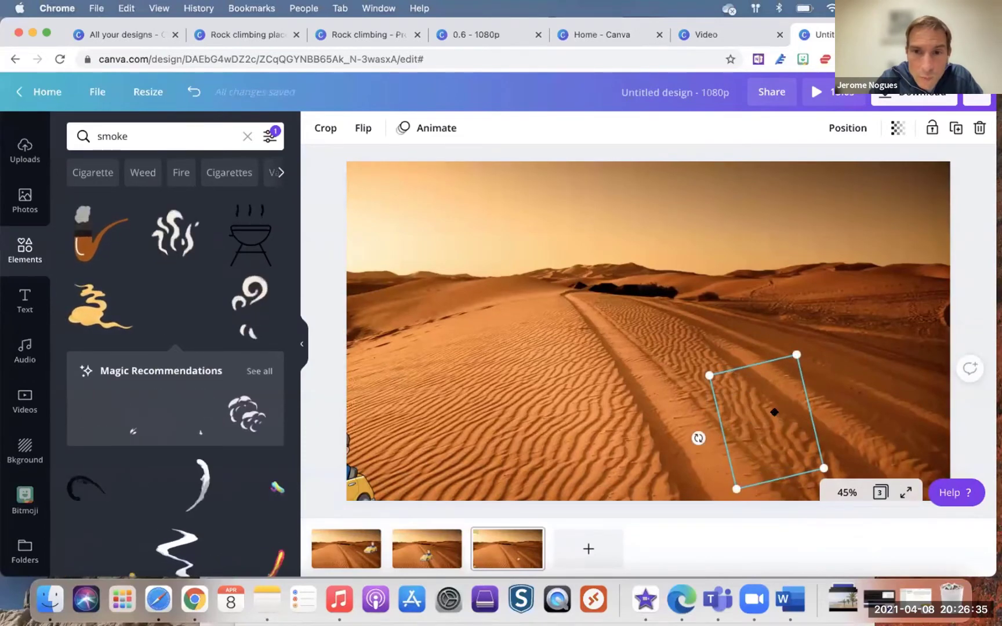
left_click_drag(759, 426, 417, 444)
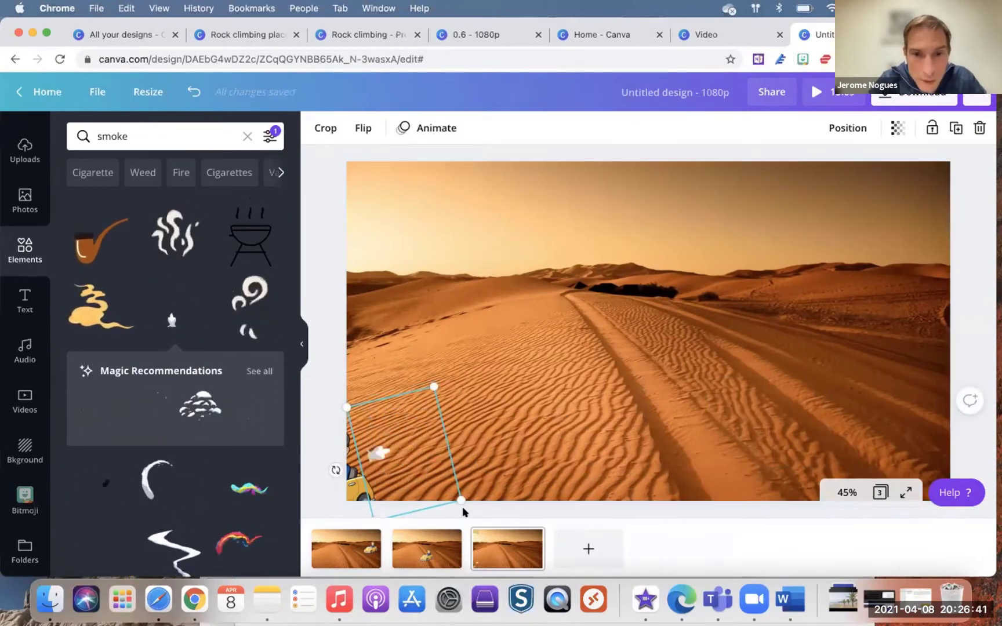
- Set the timing of page 3 to 0.5 seconds
left_click(496, 529)
left_click(427, 128)
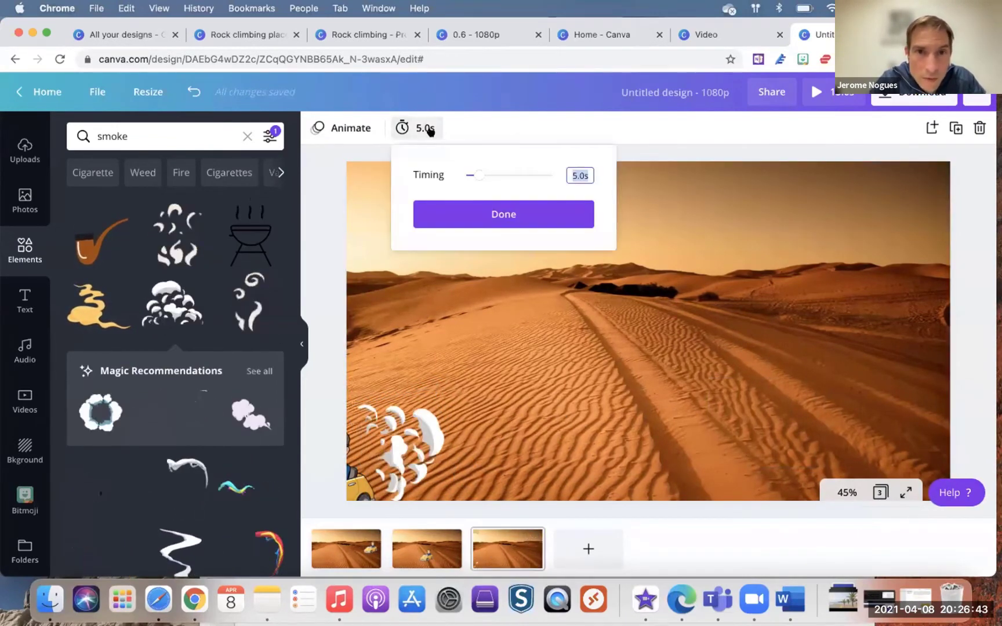
left_click_drag(475, 177, 470, 175)
left_click(572, 174)
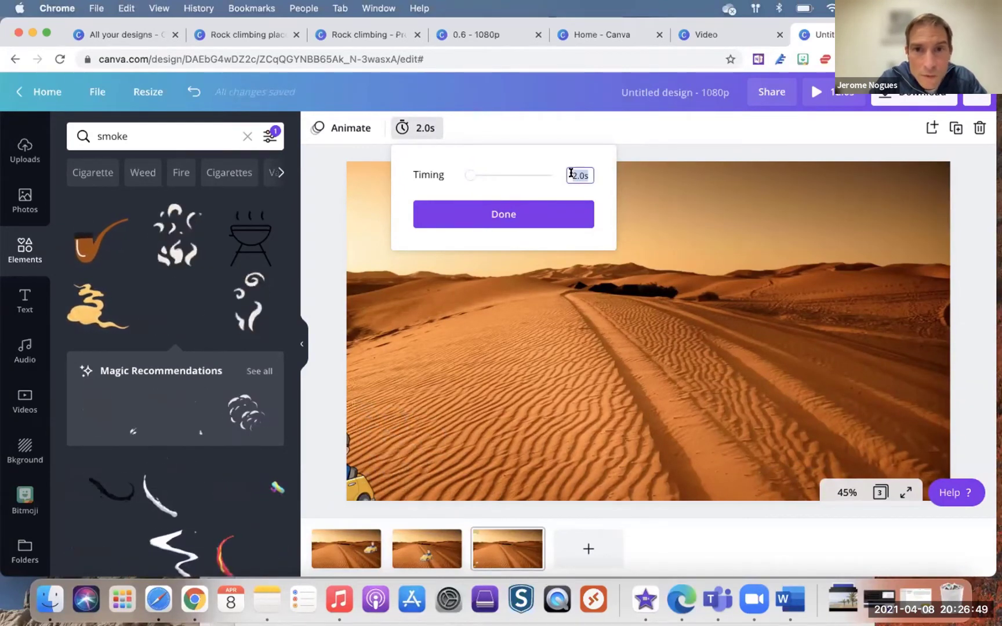
type("0.")
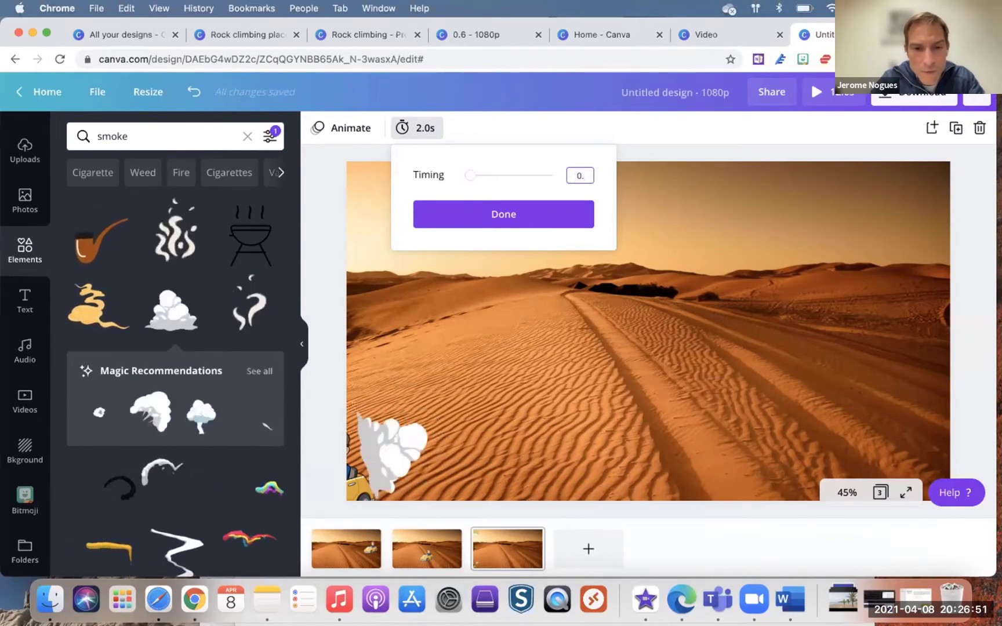
type("5")
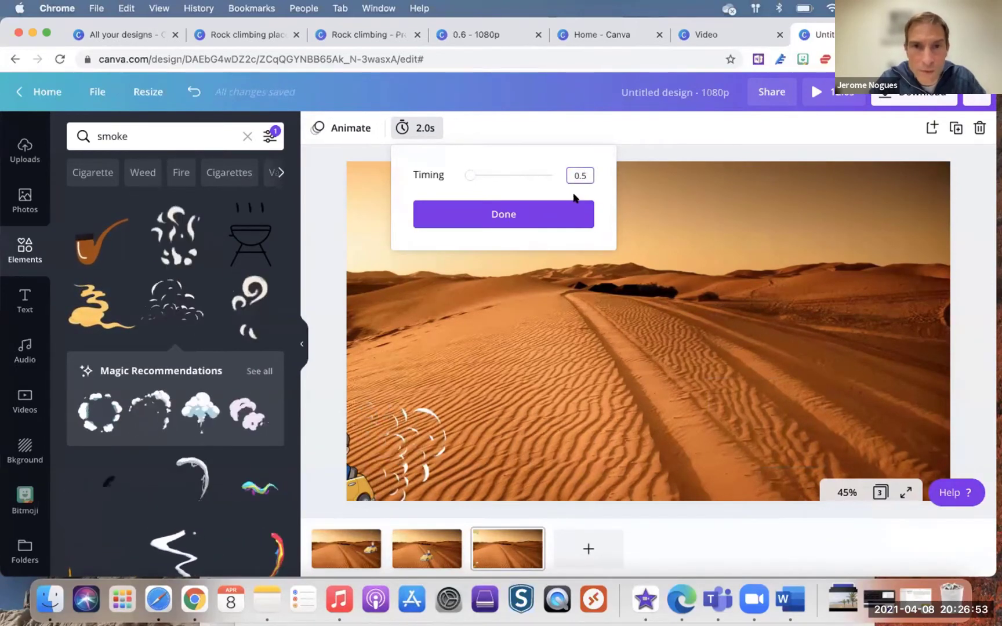
left_click(529, 209)
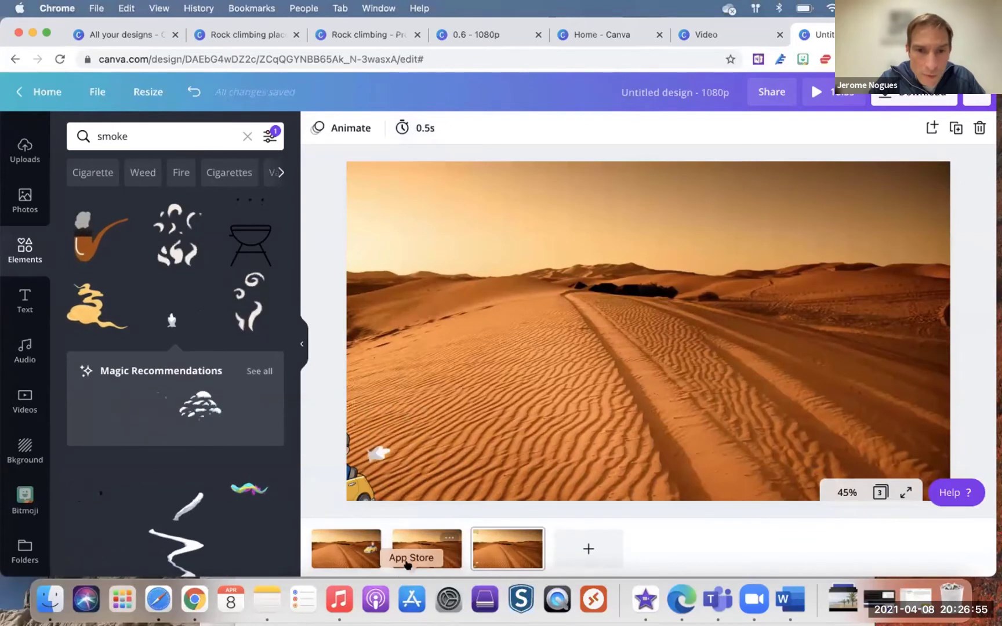
- Set the timing of page 2 and page 1 to 0.5 seconds each
left_click(411, 539)
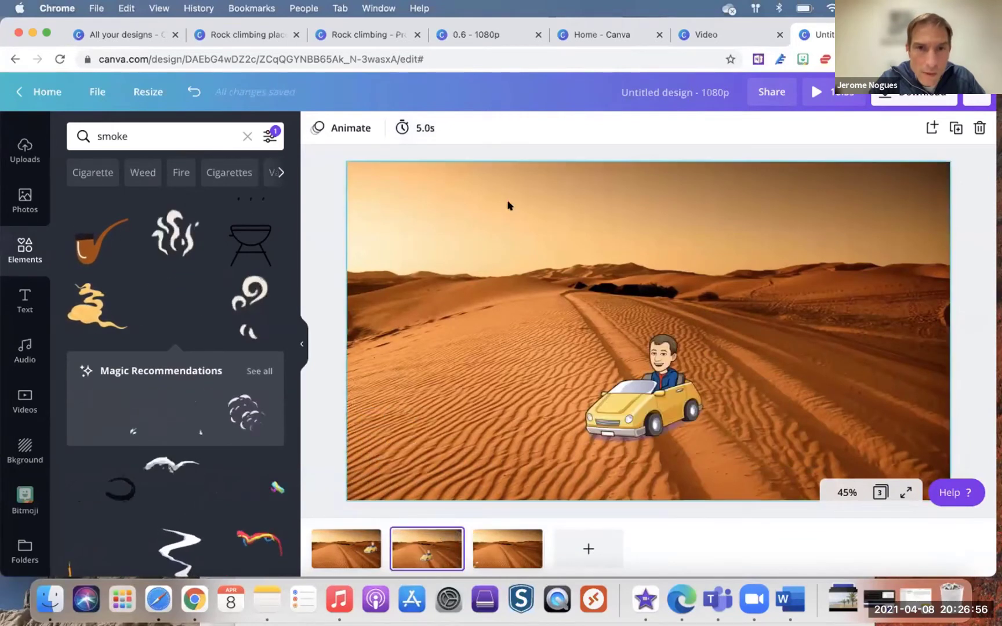
left_click(417, 127)
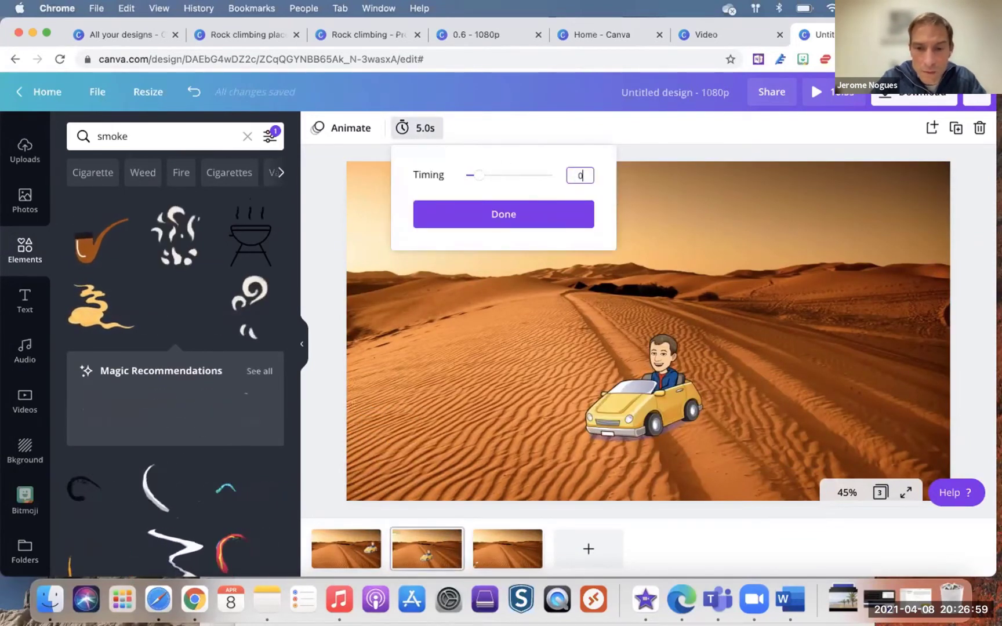
left_click(512, 212)
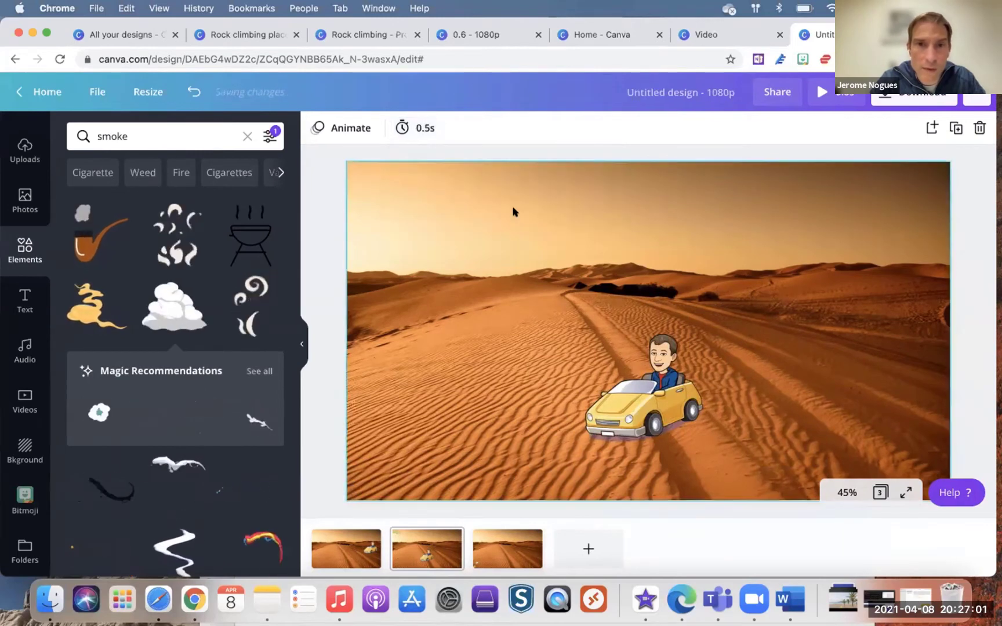
left_click(348, 548)
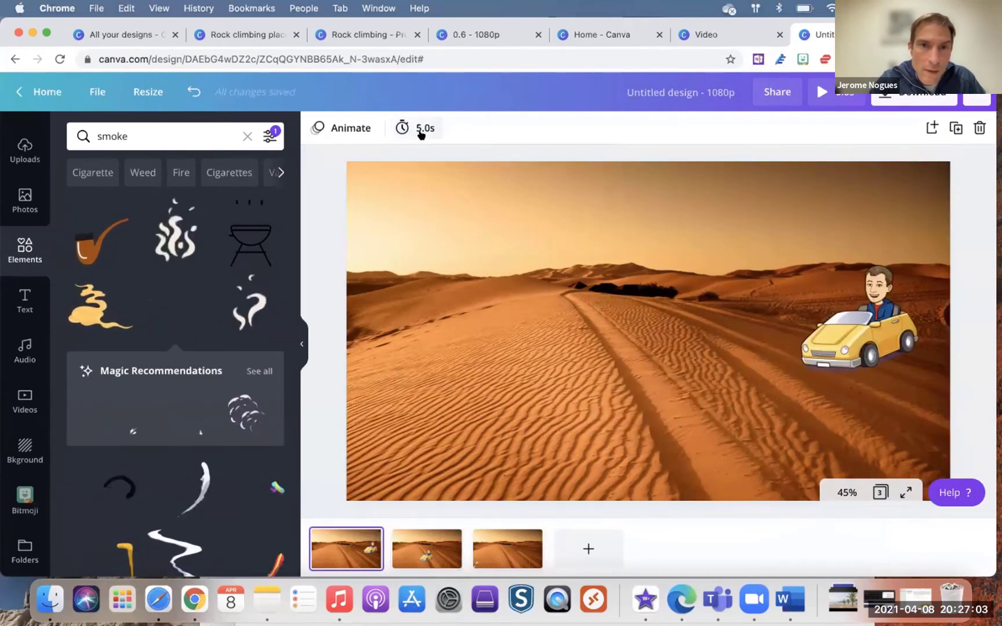
left_click(418, 129)
type("0")
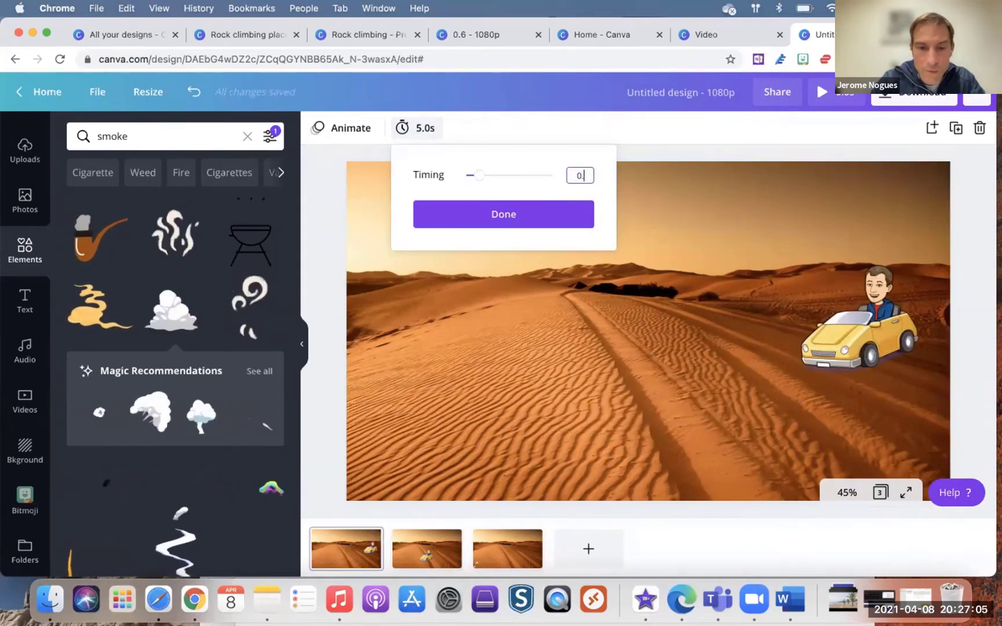
type(".5")
left_click(513, 213)
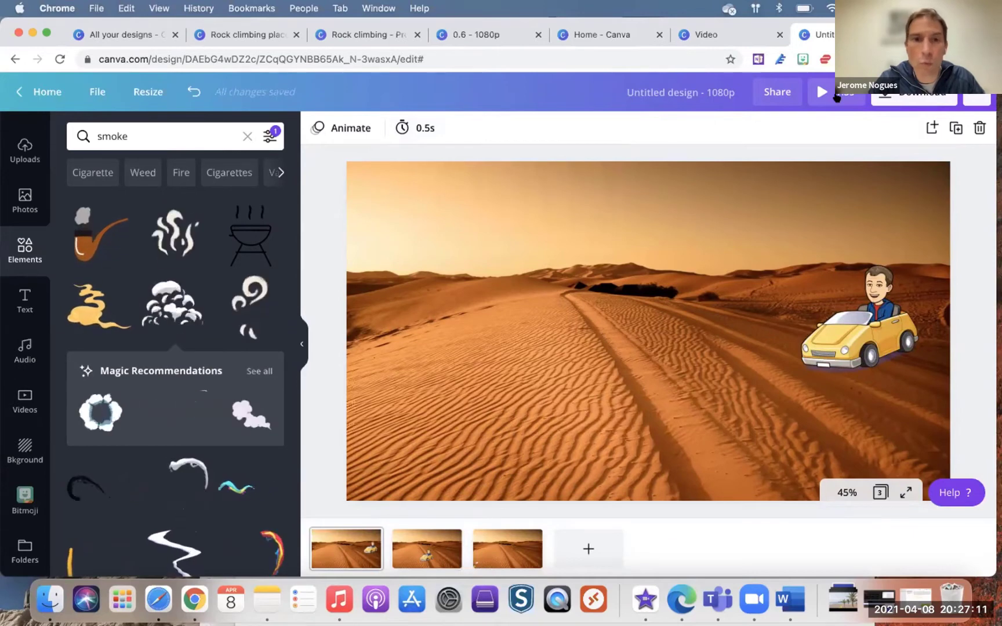
- Play the preview of the three-page car animation and return to the editor
left_click(838, 95)
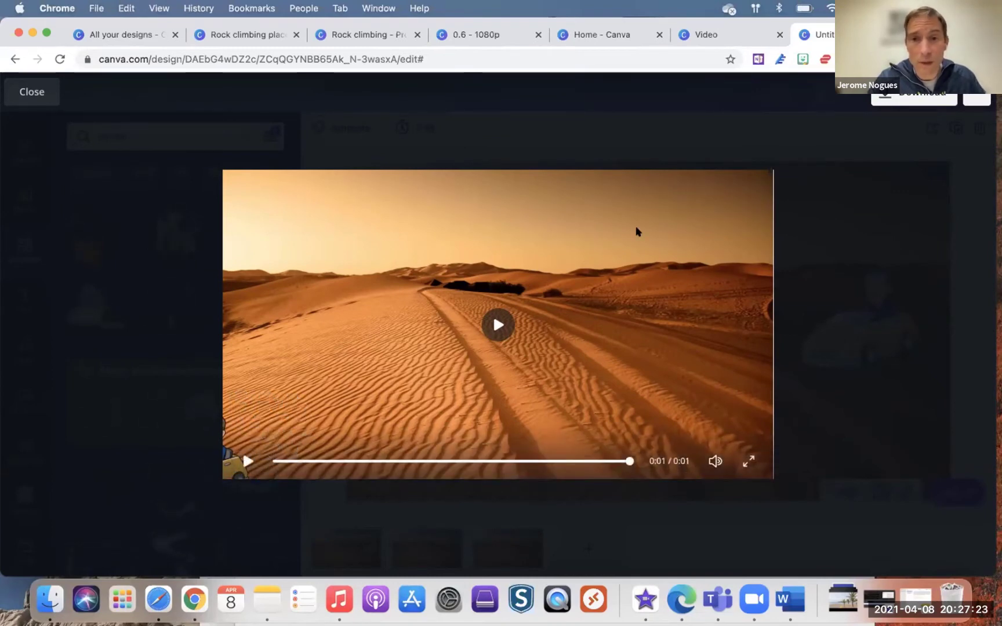
left_click(42, 92)
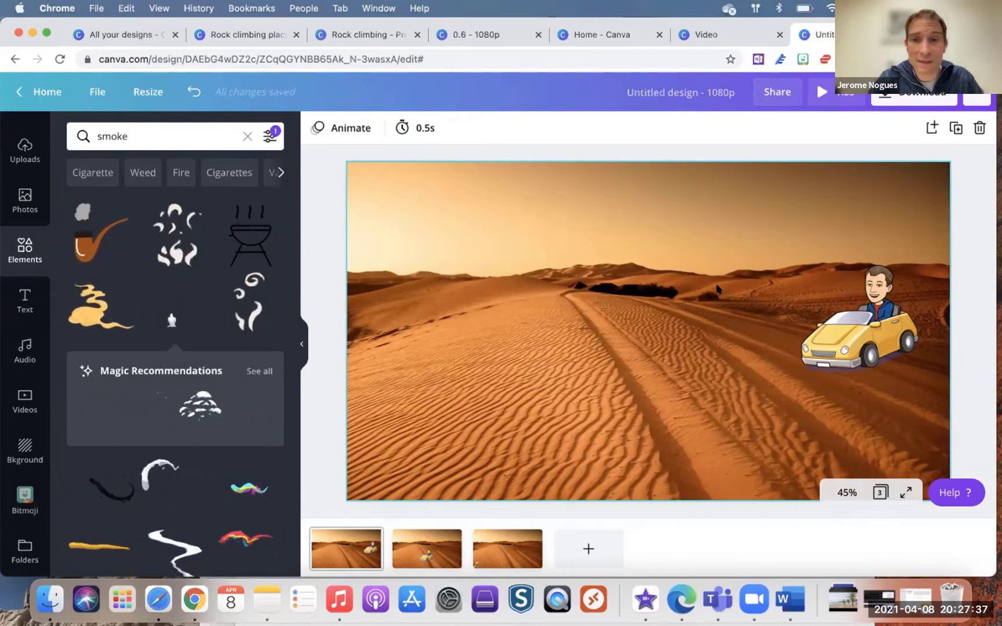
- Move the yellow Bitmoji car on page 1 closer to the desert track in the foreground
left_click(838, 318)
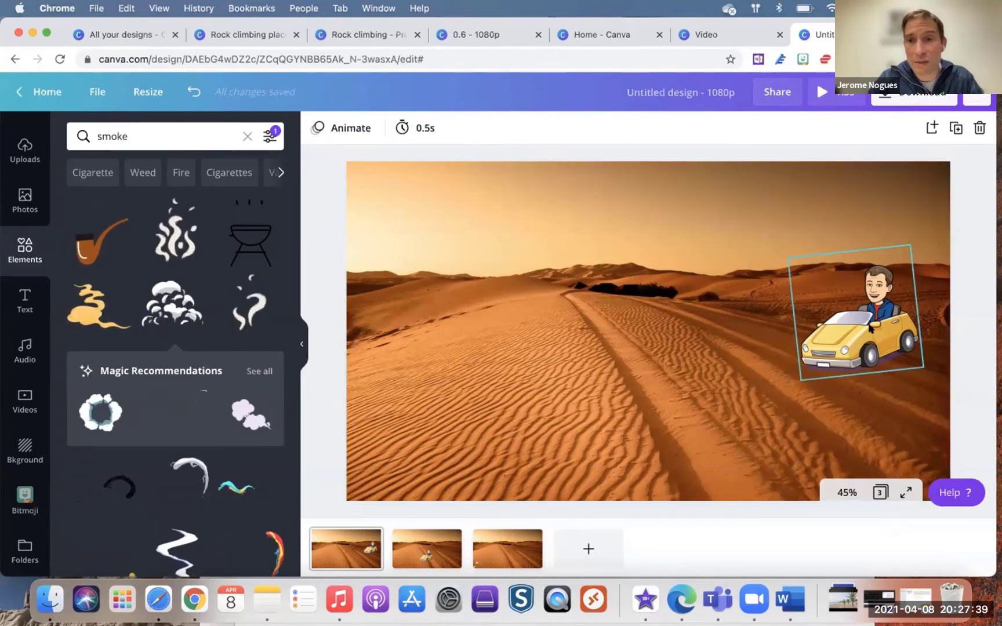
left_click_drag(869, 328, 766, 373)
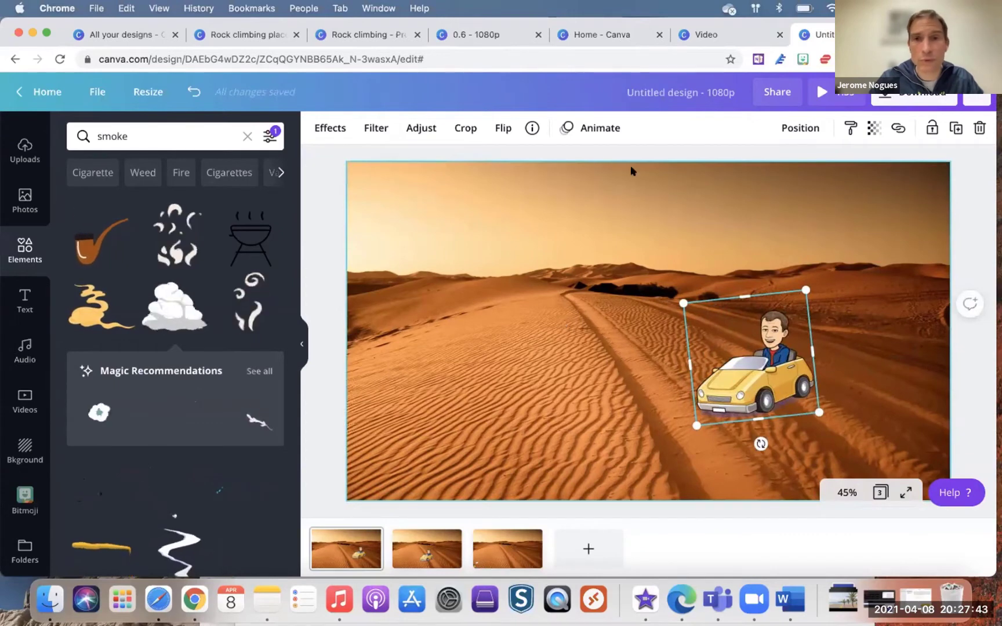
- Switch to the 0.6 travel video design and view its boat and whale, suitcase and purple alien pages
left_click(475, 35)
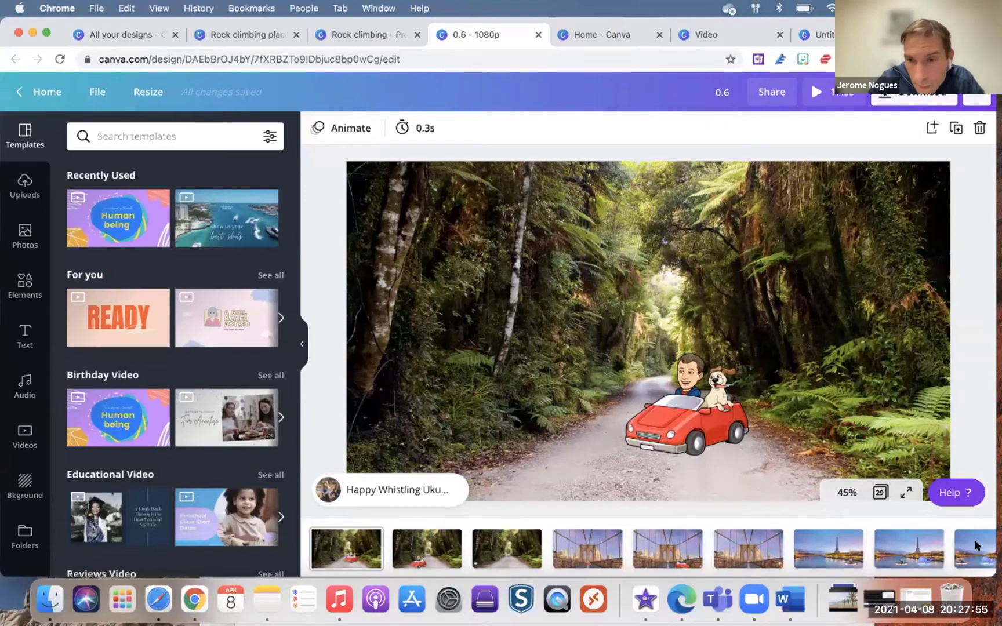
left_click(890, 548)
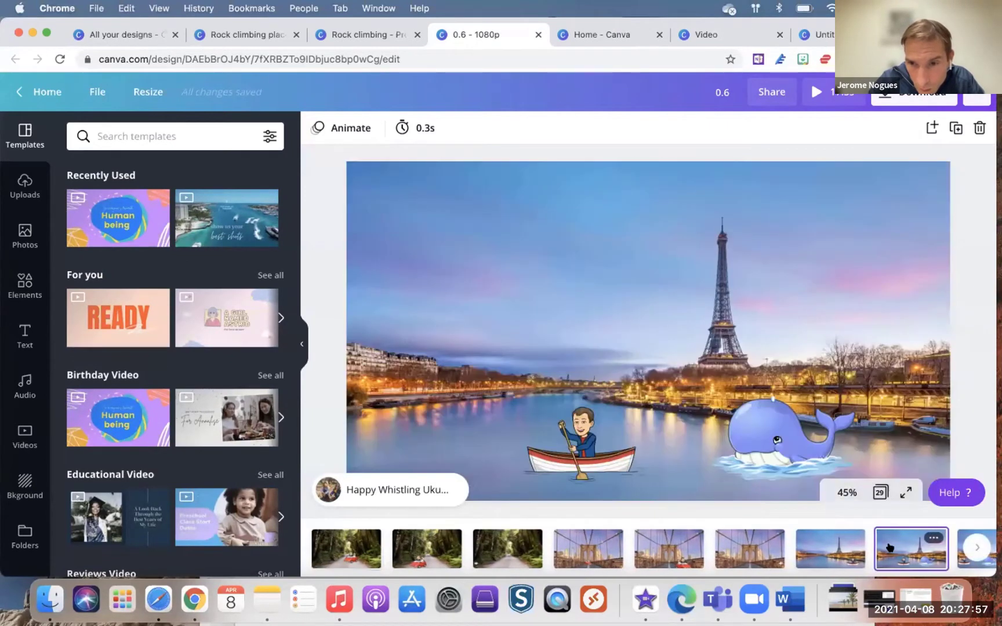
left_click(977, 548)
left_click(977, 548)
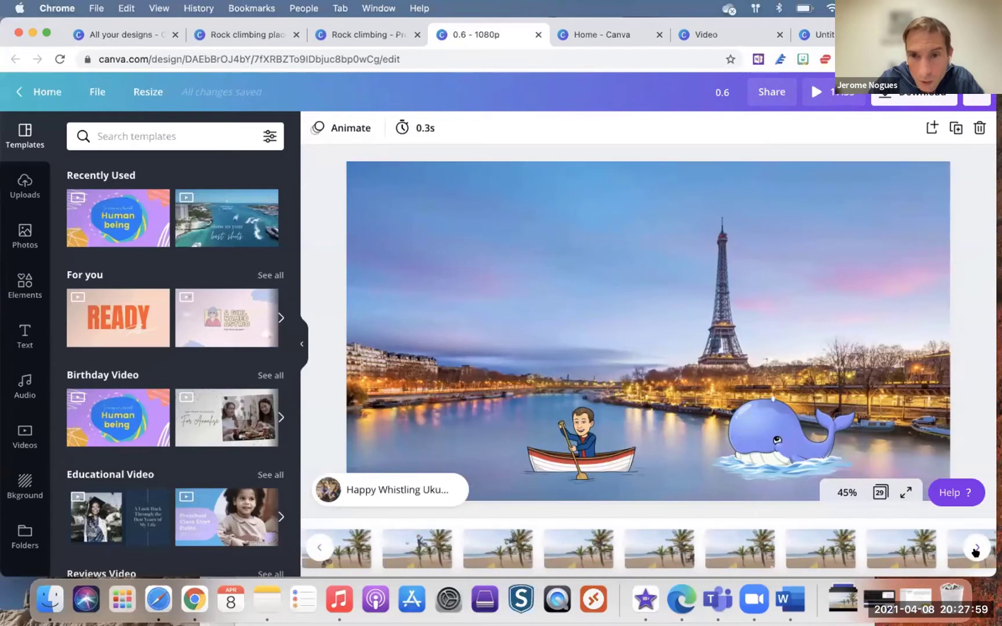
left_click(977, 548)
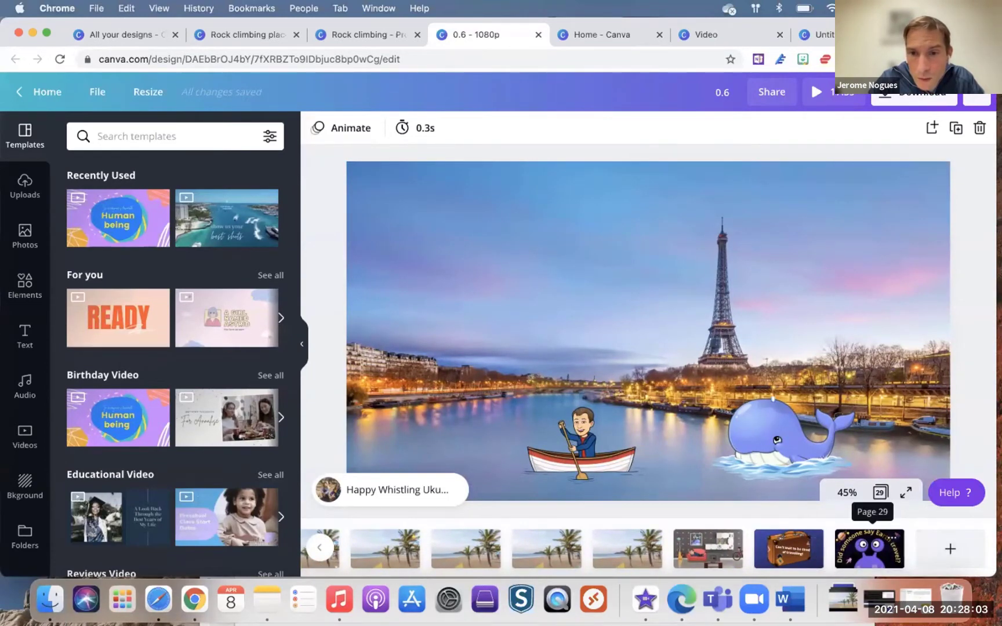
left_click(785, 554)
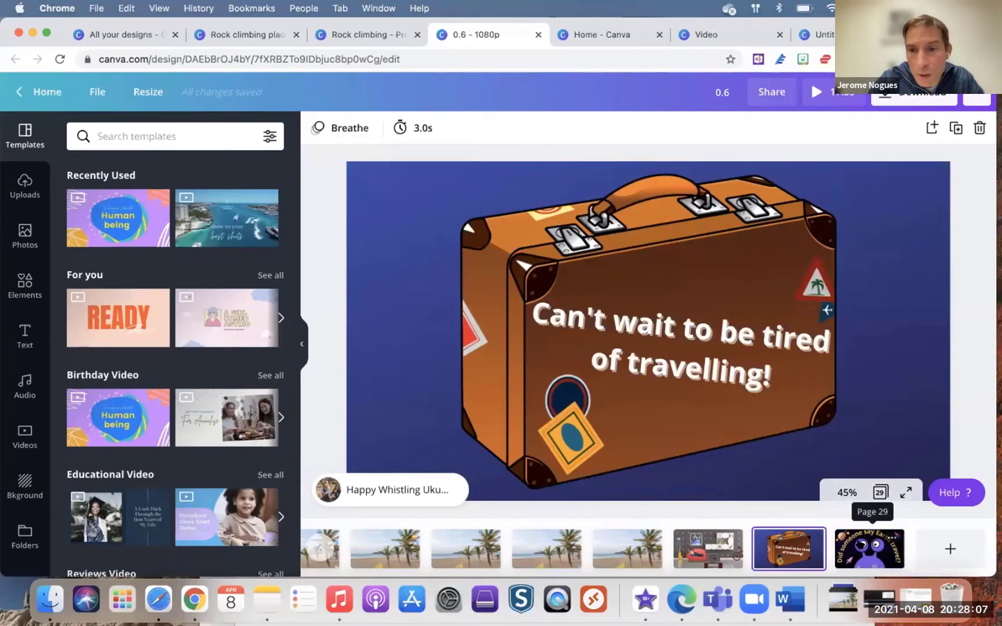
left_click(868, 548)
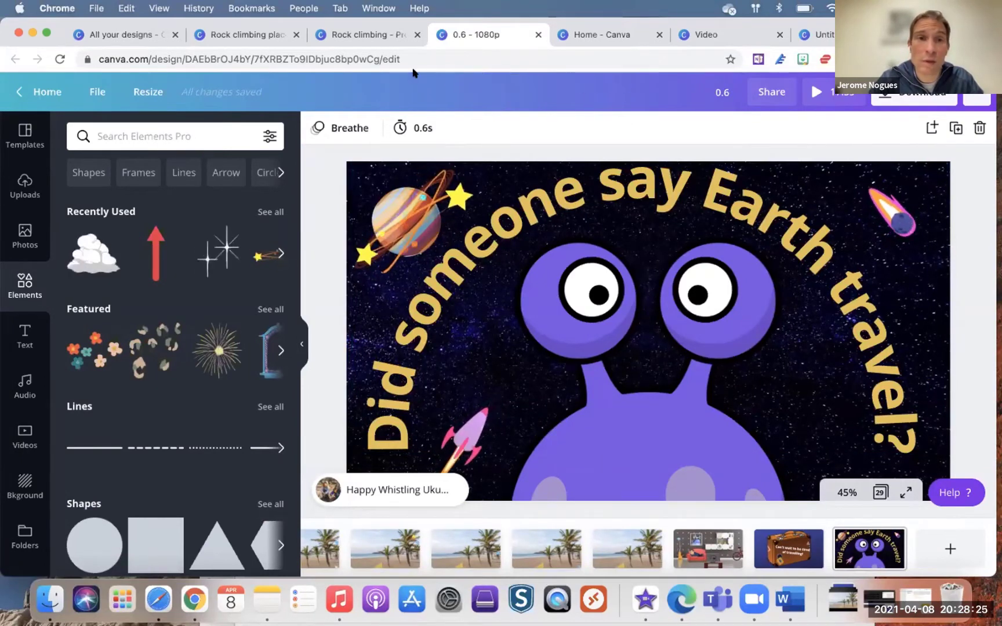
- Return to the untitled desert design, view its download options and dismiss them without exporting
left_click(725, 34)
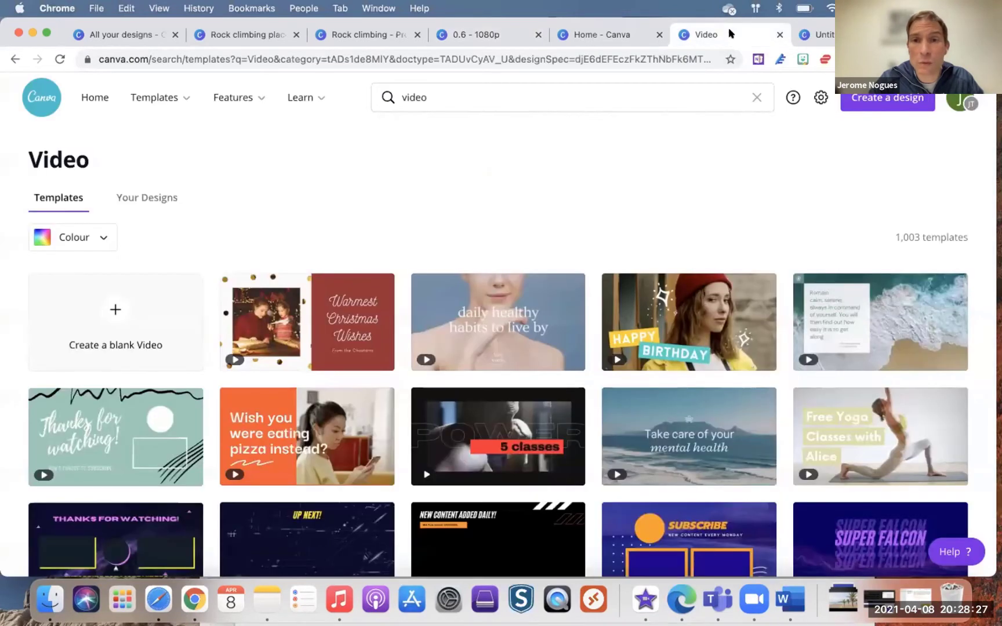
left_click(831, 35)
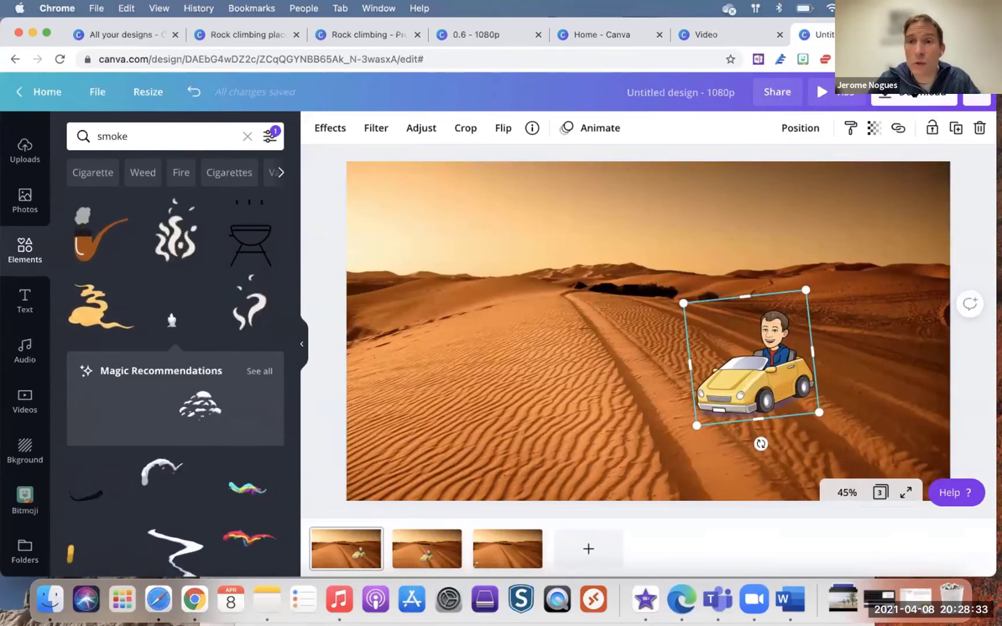
left_click(915, 94)
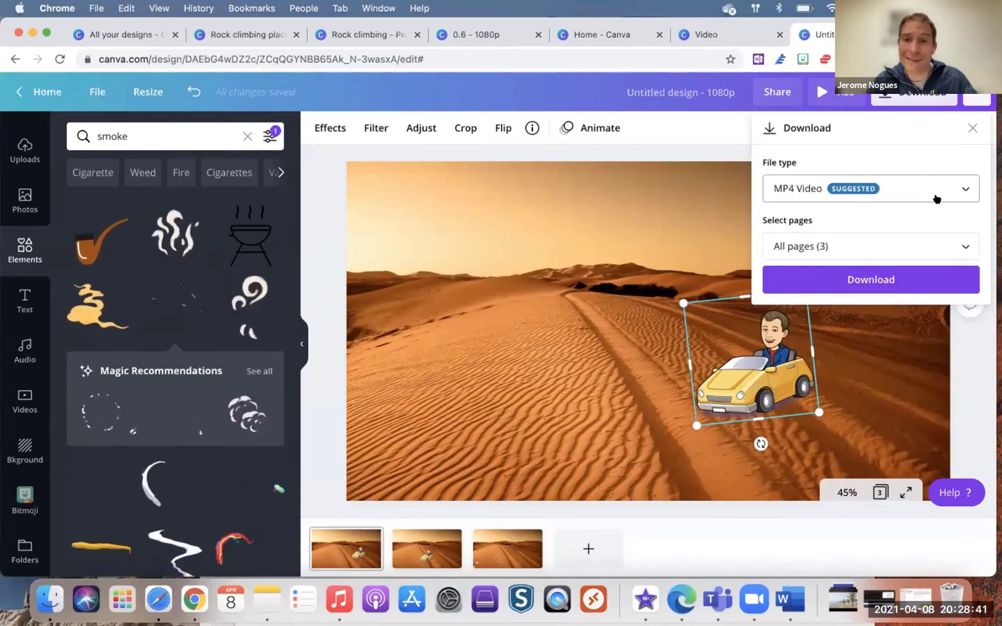
left_click(593, 299)
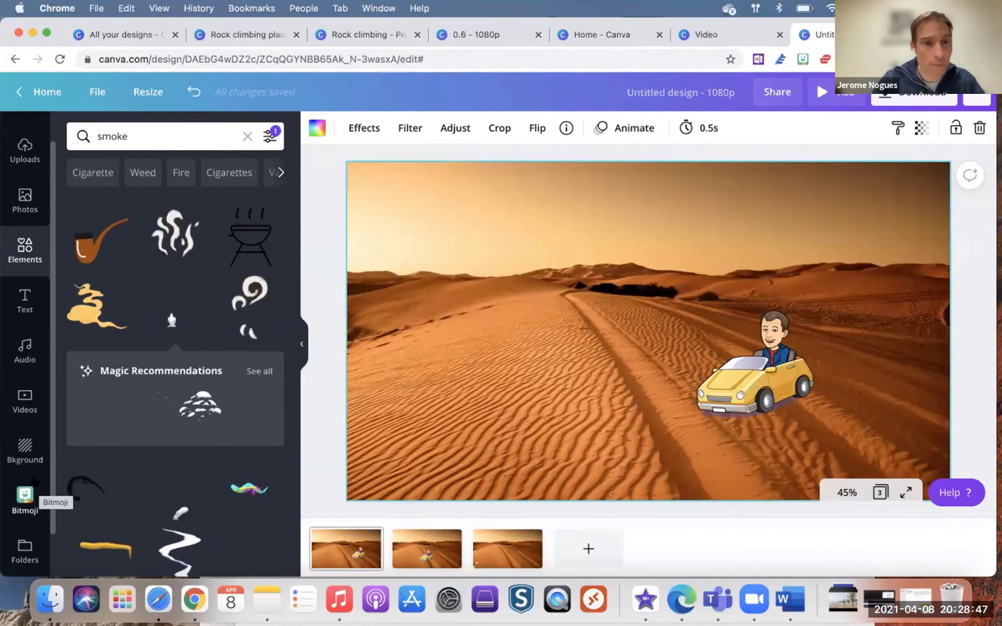
- Browse the audio library and add the Life Is for Dreaming track from the Happy category to the desert video
left_click(25, 351)
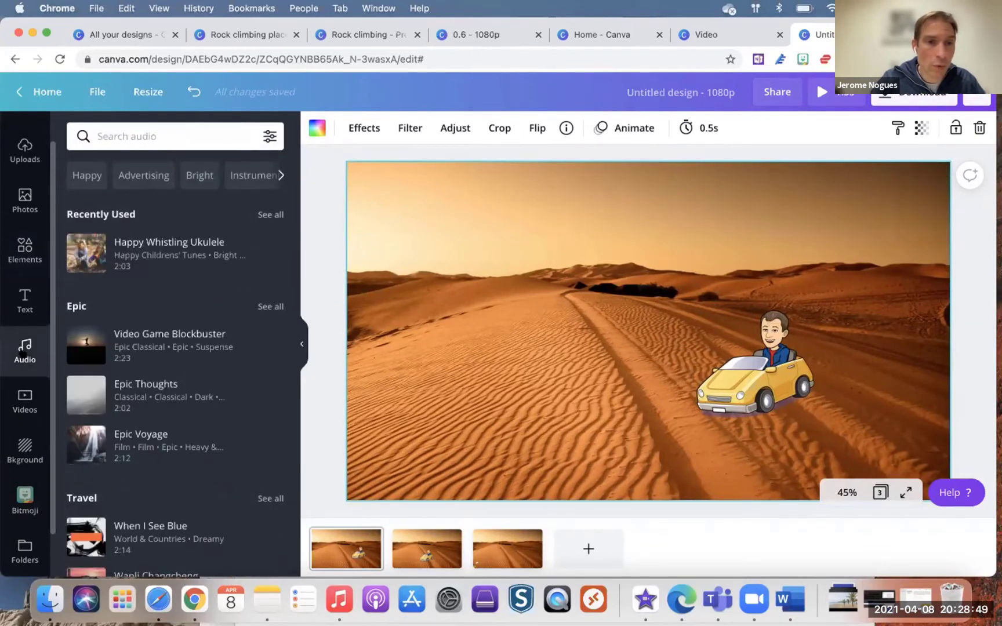
scroll(155, 422, "down", 6)
scroll(155, 422, "down", 8)
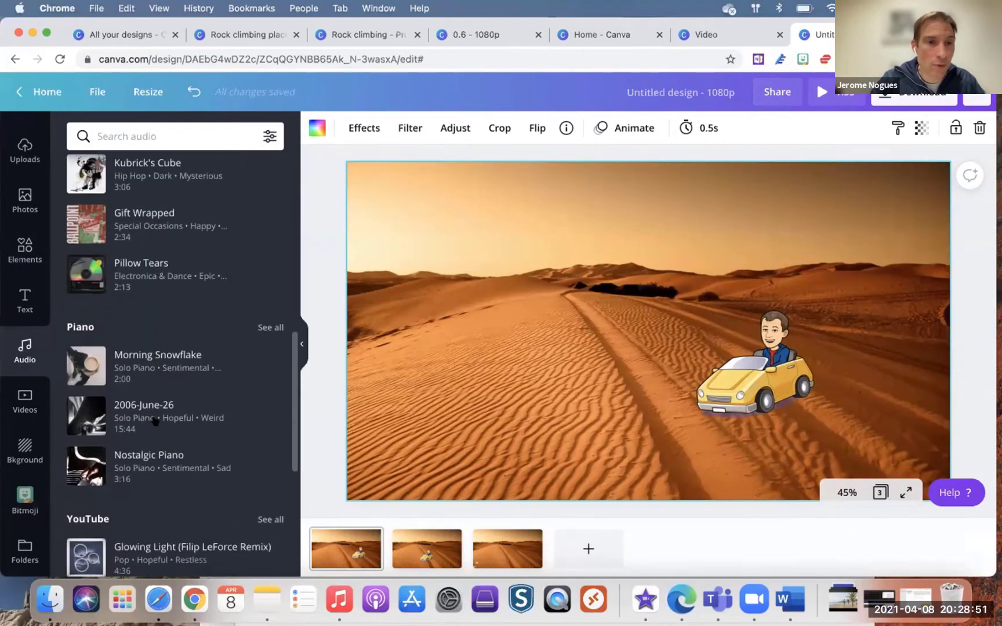
scroll(154, 413, "down", 5)
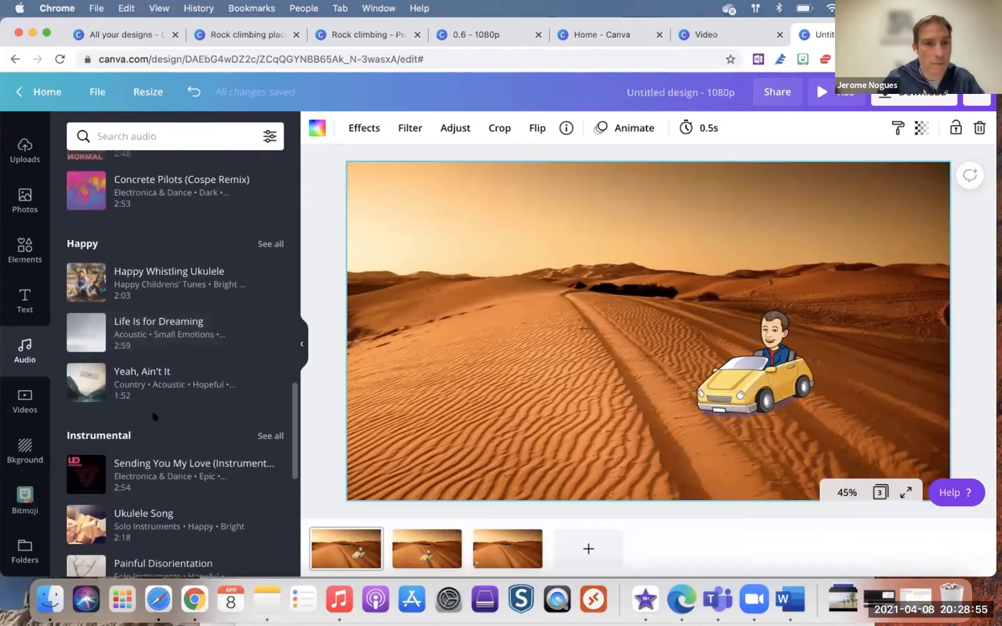
scroll(153, 416, "down", 1)
scroll(153, 413, "up", 1)
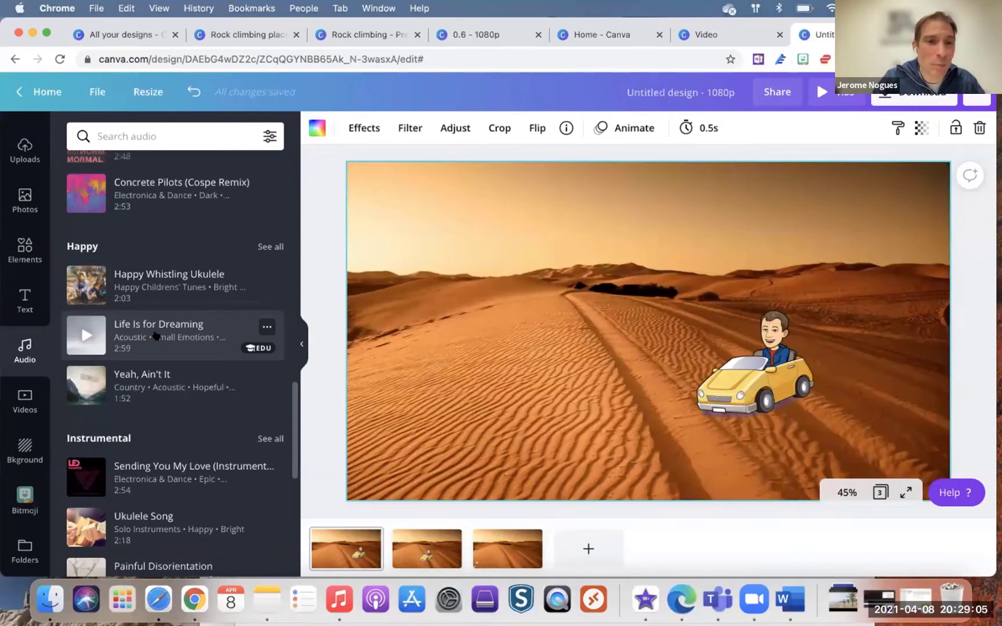
left_click(156, 335)
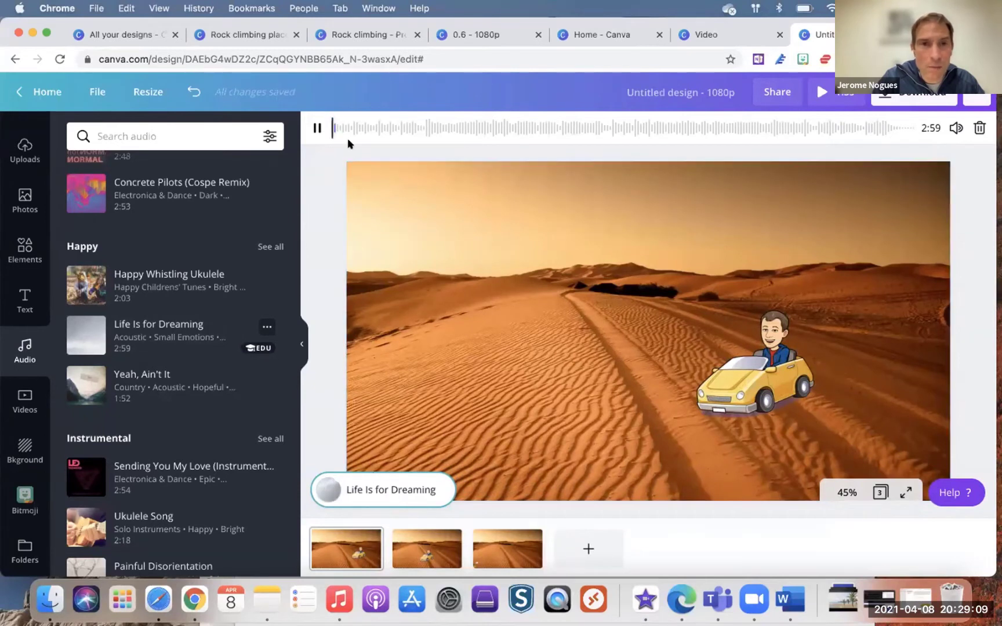
- Shift the Life Is for Dreaming soundtrack to start at about 33.4 seconds into the track and pause playback
left_click(316, 129)
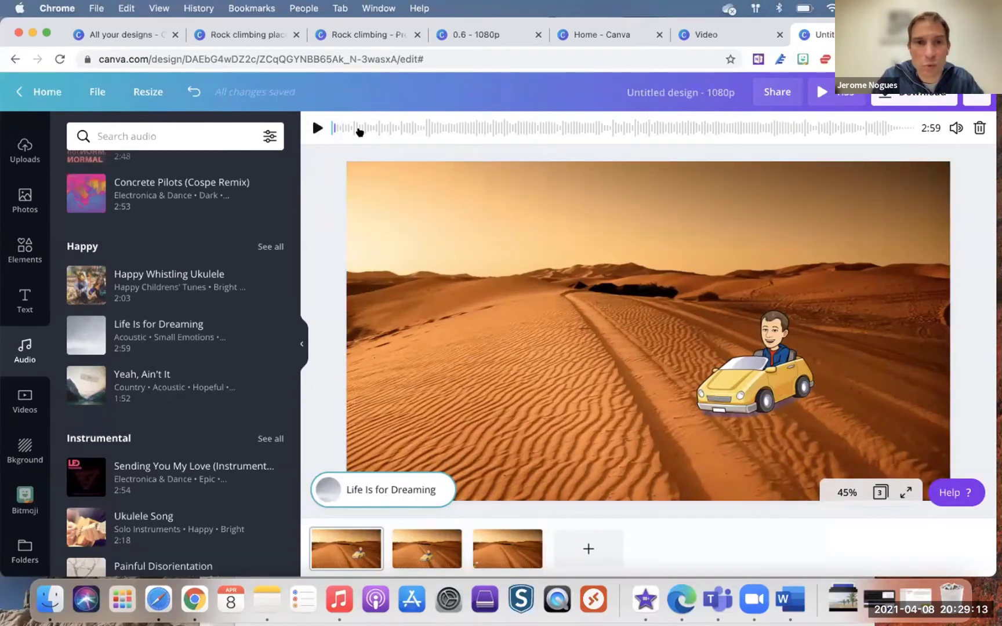
left_click_drag(331, 124, 437, 127)
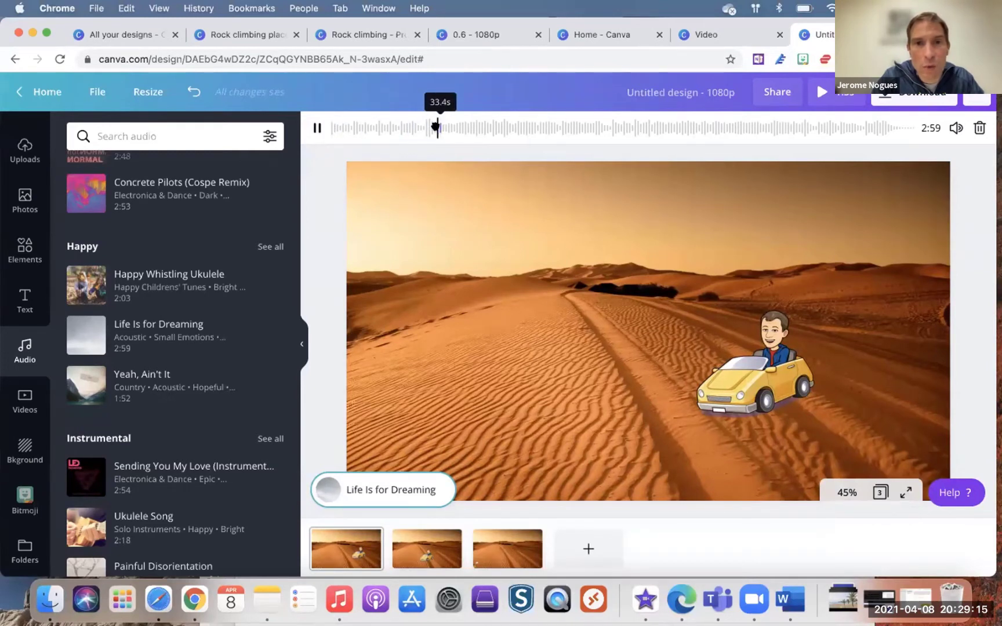
left_click(317, 128)
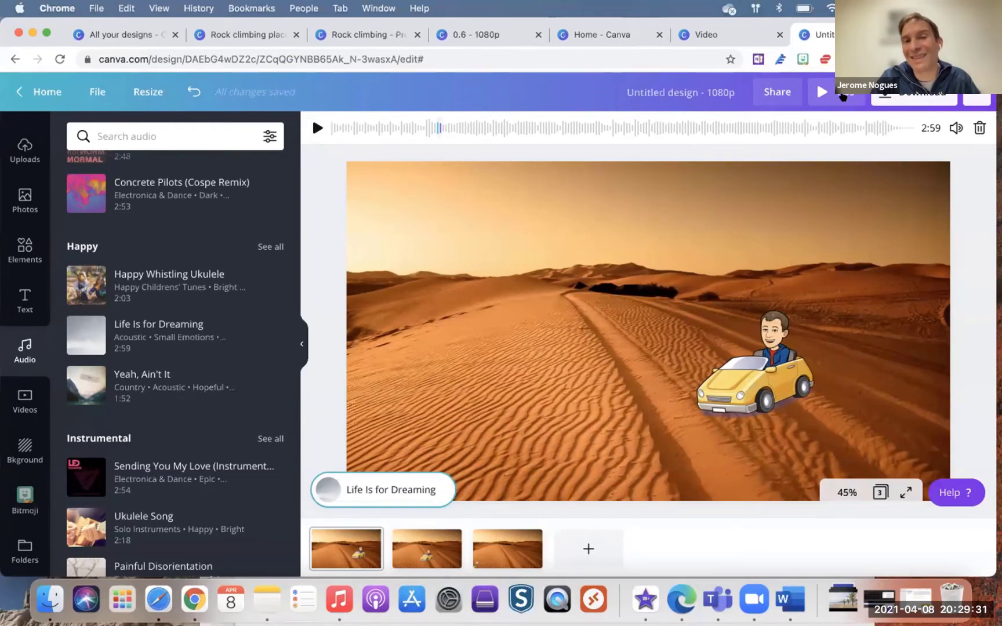
- Switch to the 0.6 travel design, shift its Happy Whistling Ukulele soundtrack to an earlier section of the track and pause playback
left_click(700, 36)
left_click(632, 39)
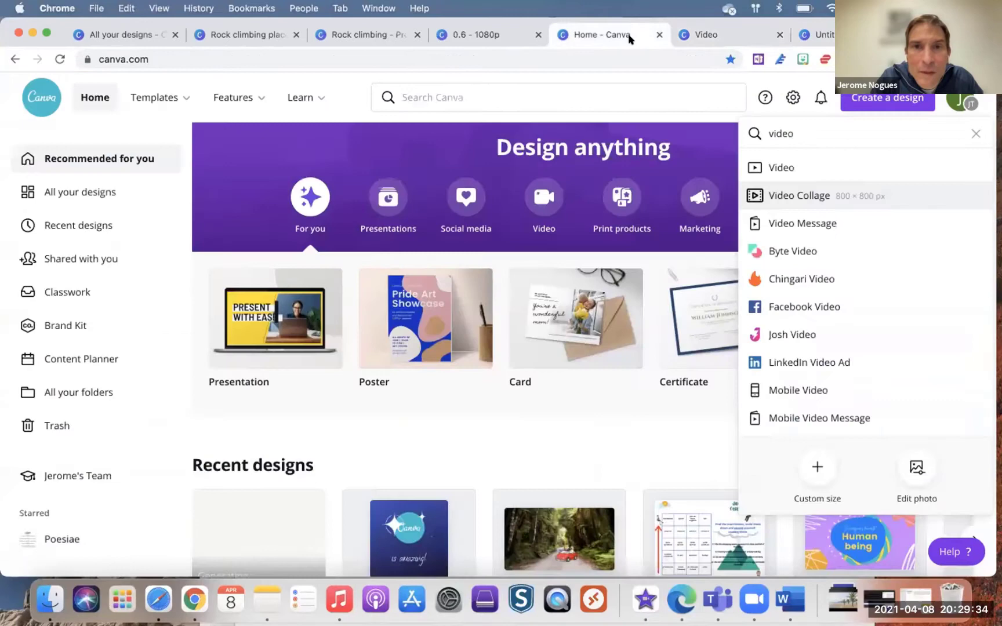
left_click(483, 37)
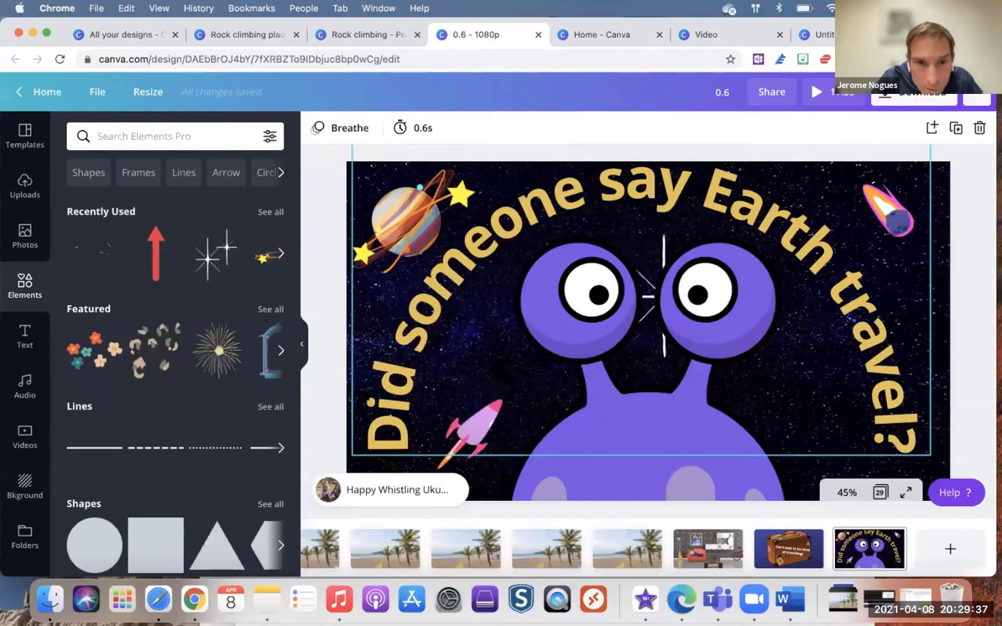
left_click(386, 490)
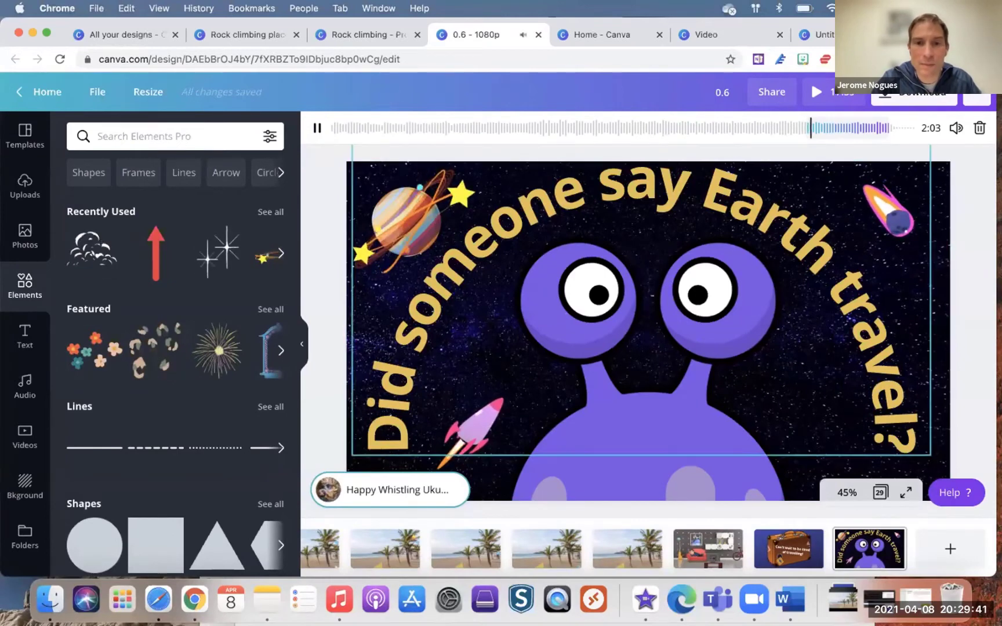
left_click(317, 128)
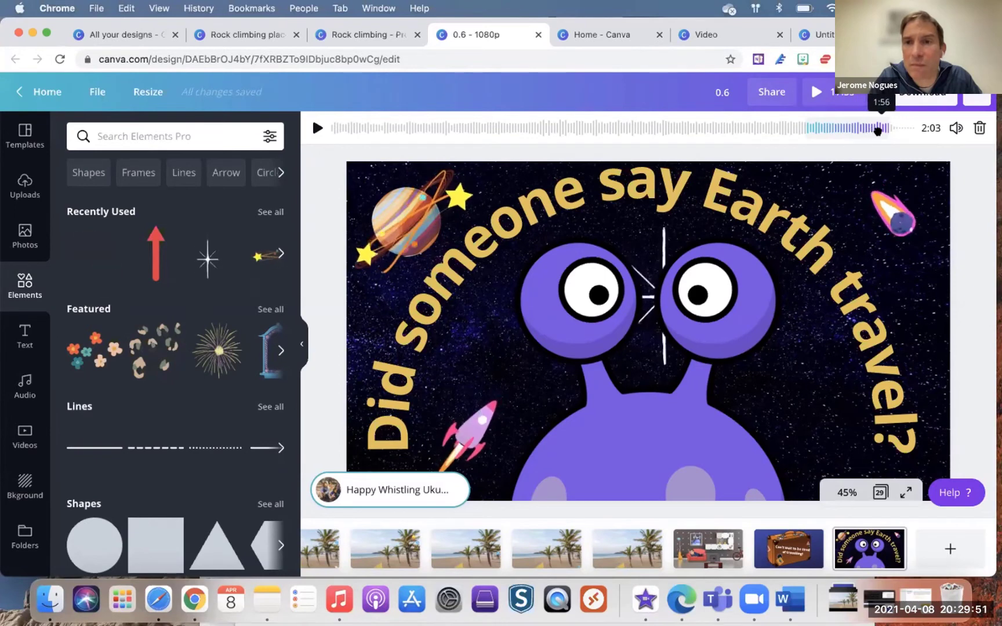
left_click_drag(870, 127, 837, 125)
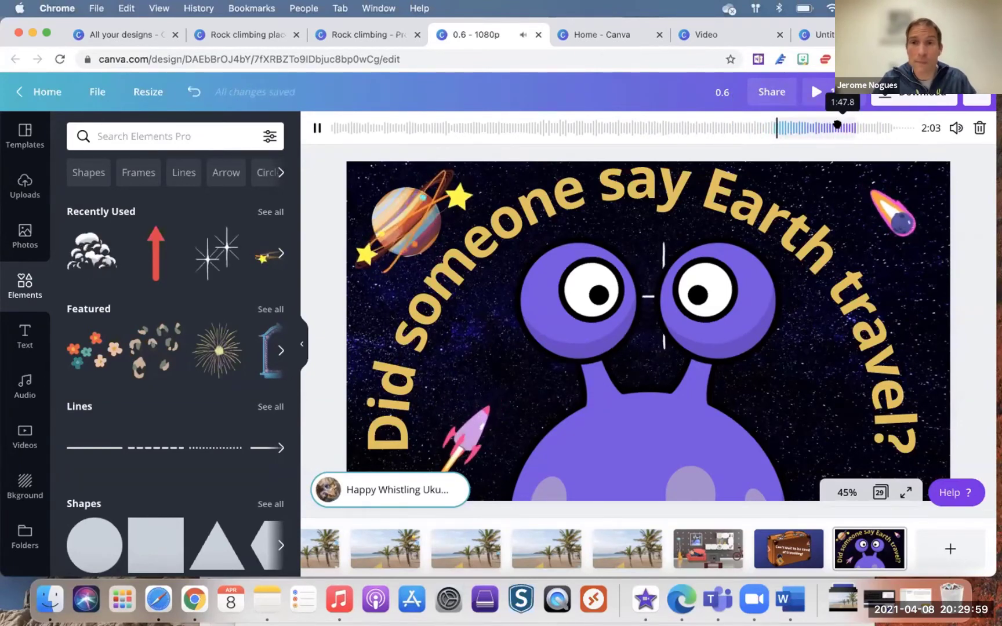
left_click(317, 127)
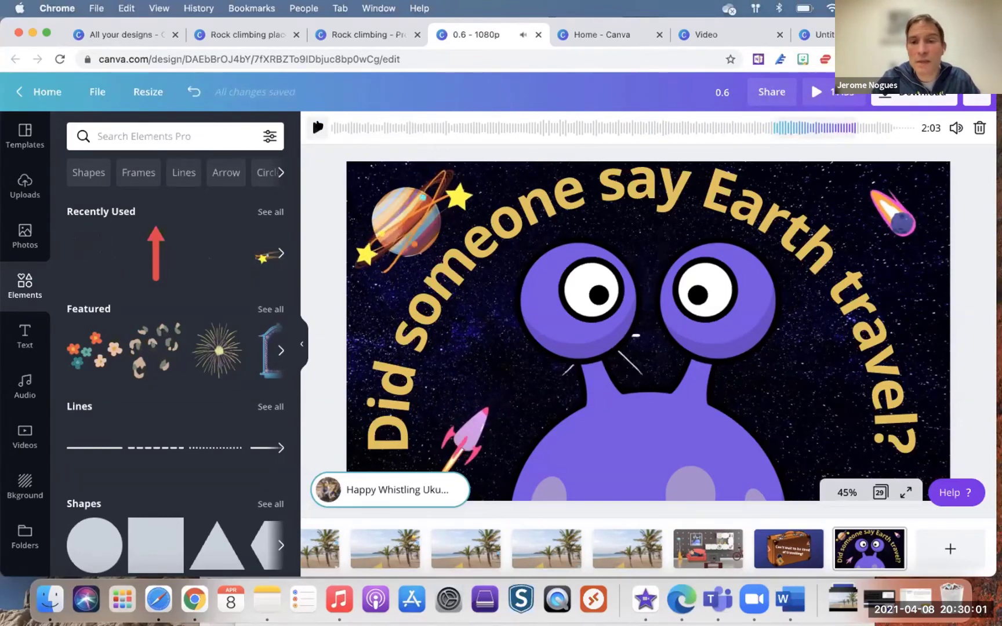